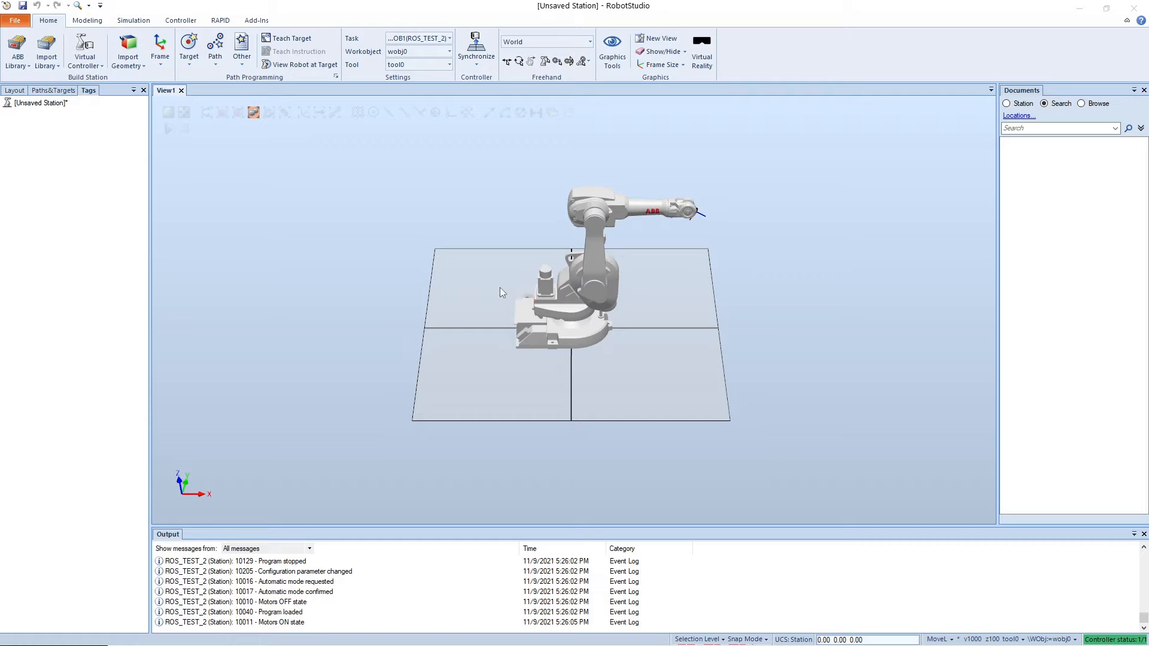
Step: Examine the existing station's paths and targets, expanding the ROS_TEST_2 controller's T_ROB1 task and the station's default task, and its layout
scroll(501, 288, "up", 1)
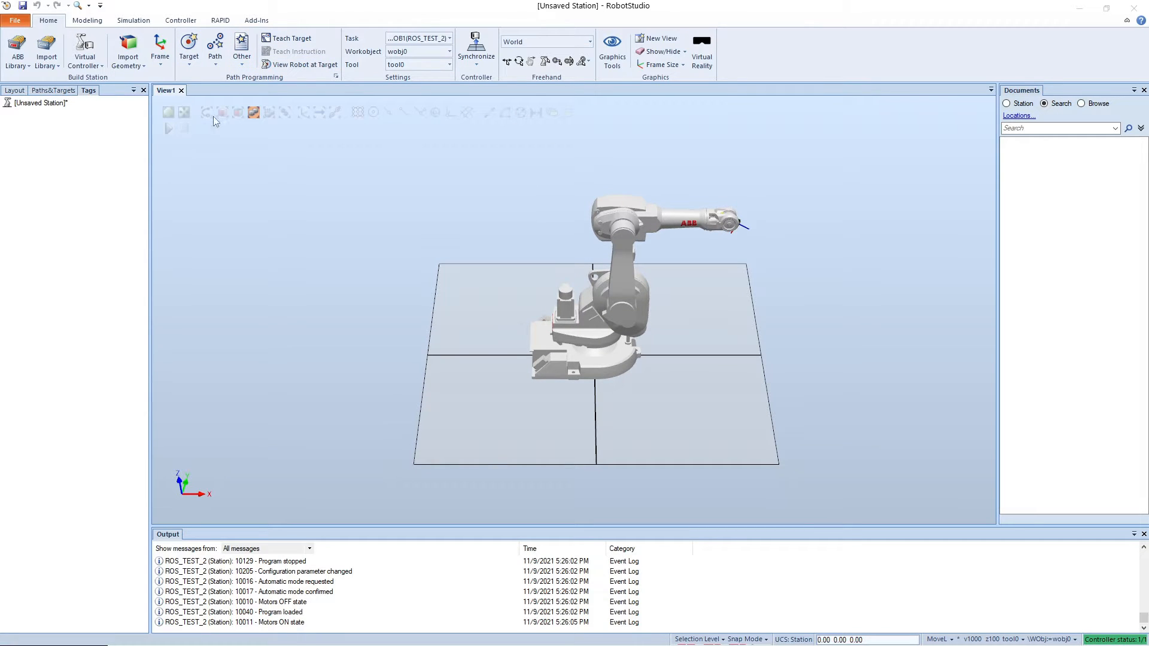
left_click(54, 90)
left_click(6, 138)
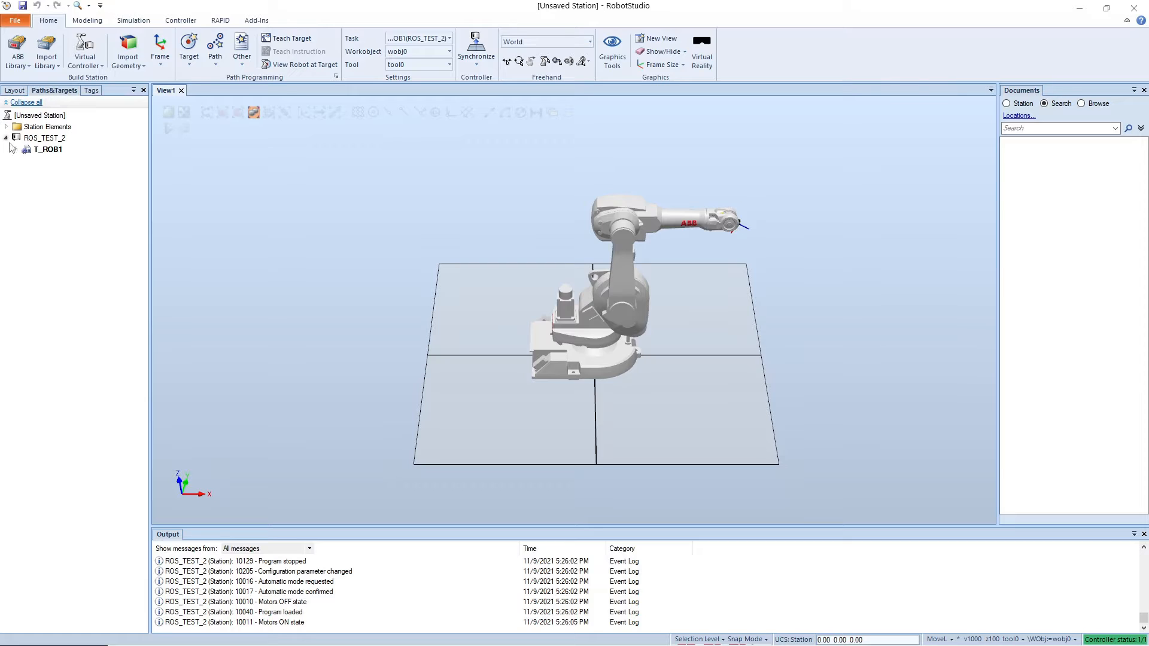
left_click(15, 149)
left_click(6, 127)
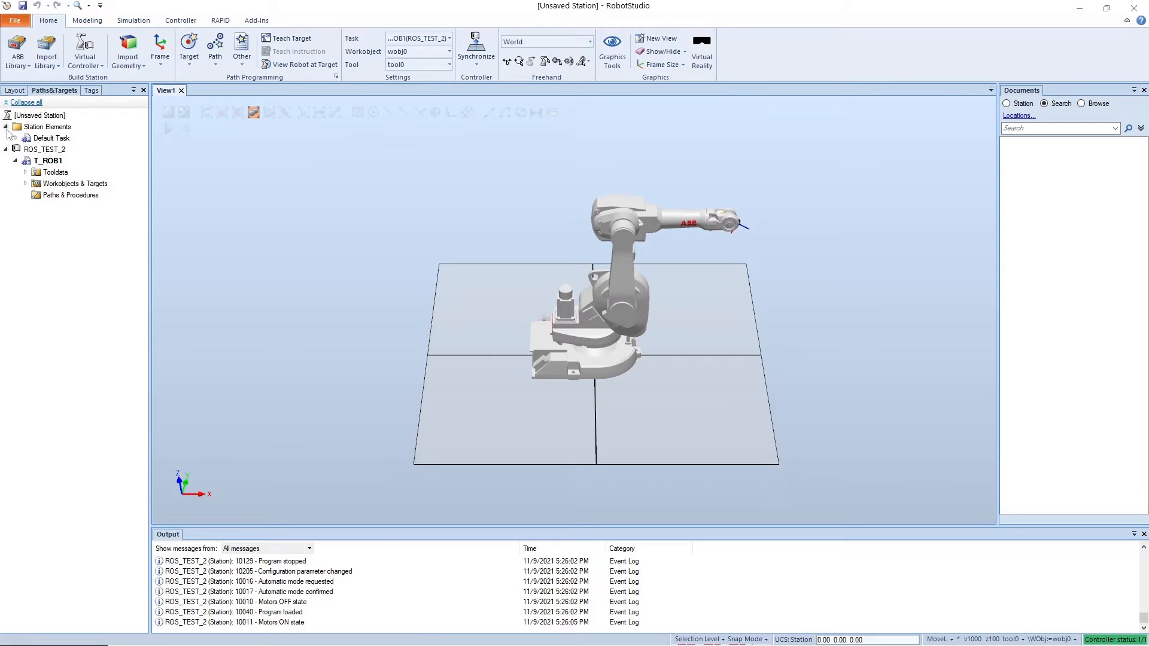
left_click(15, 139)
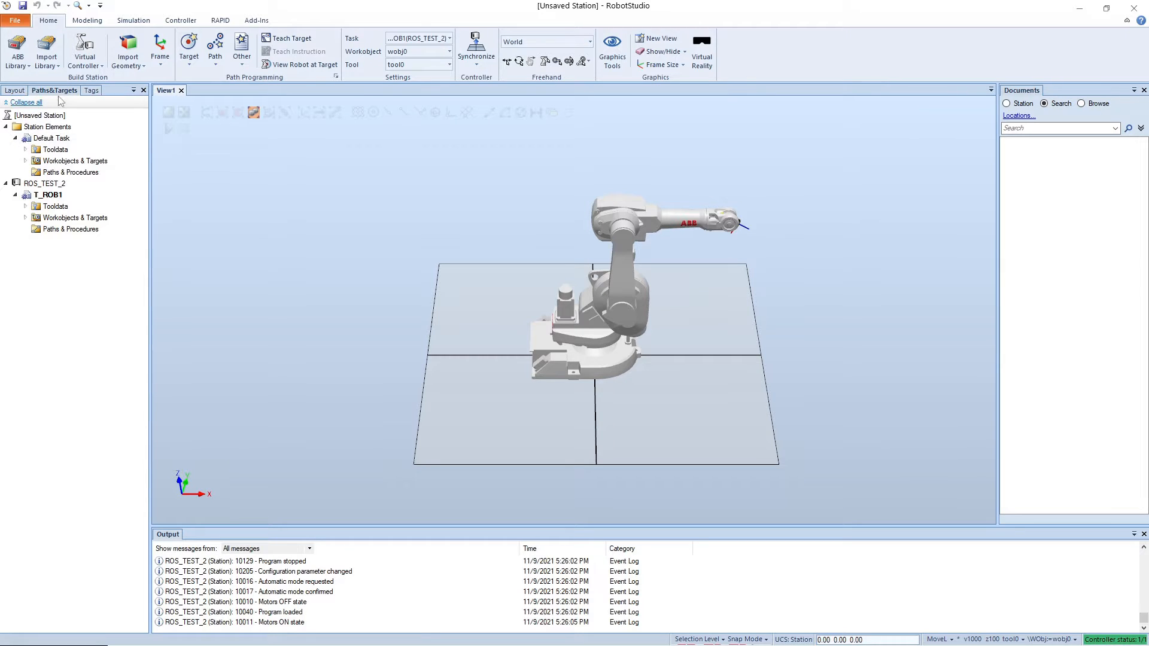
left_click(18, 91)
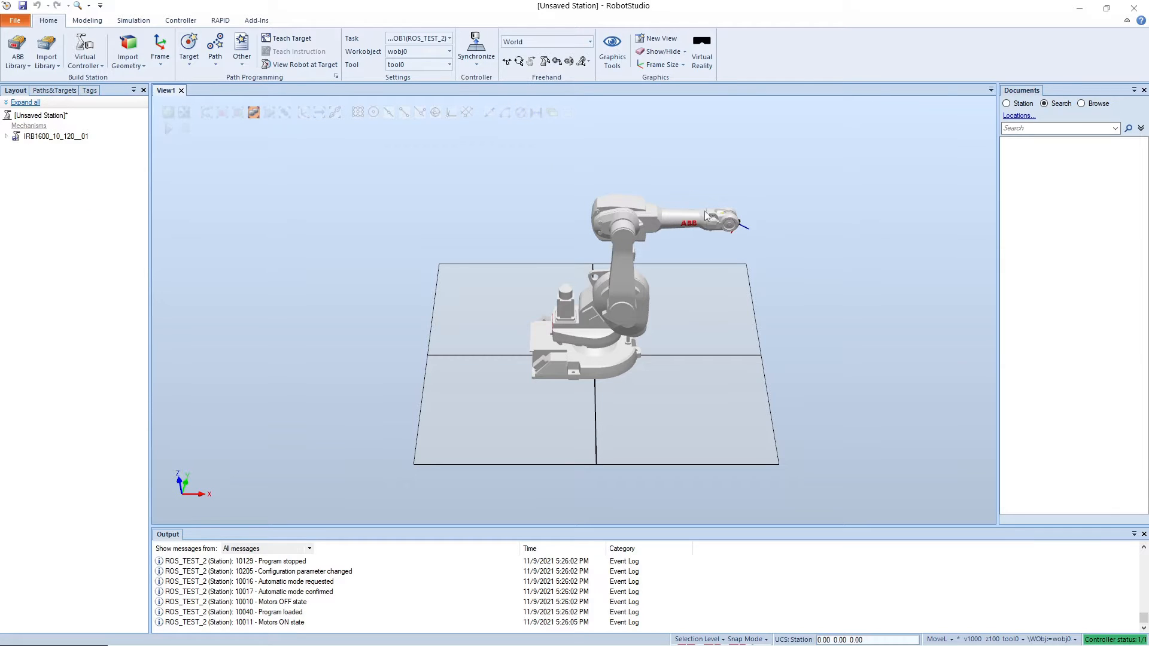
Step: Switch to the browser and view the clone and download options of the ros-industrial/abb_driver GitHub repository
left_click(18, 20)
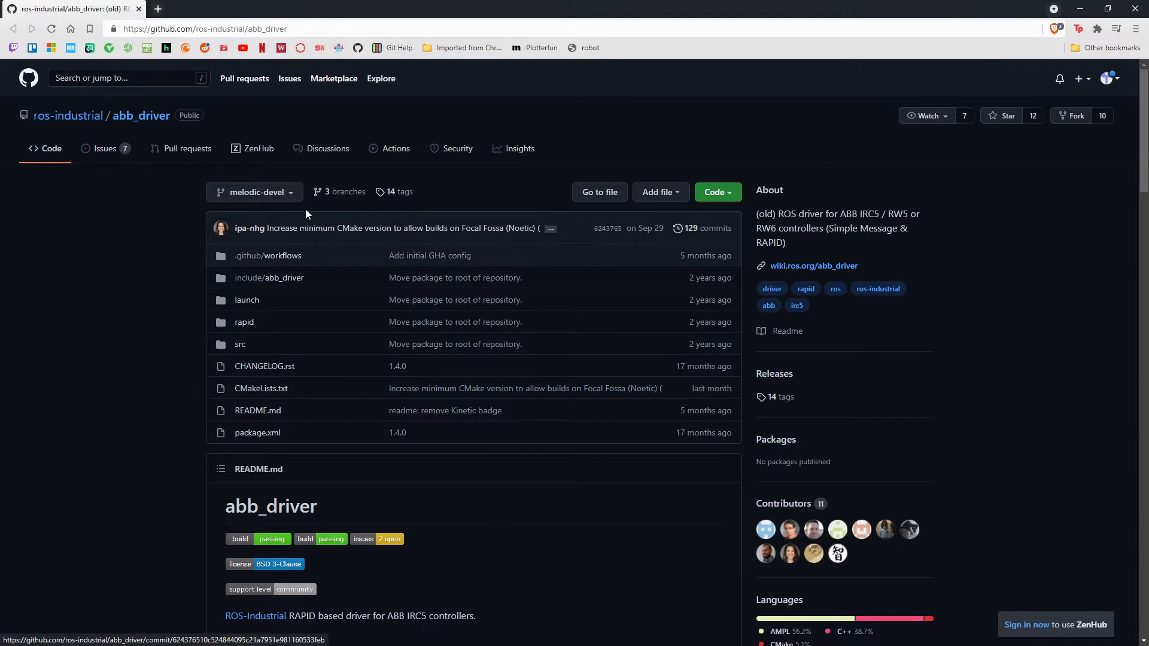
left_click(716, 192)
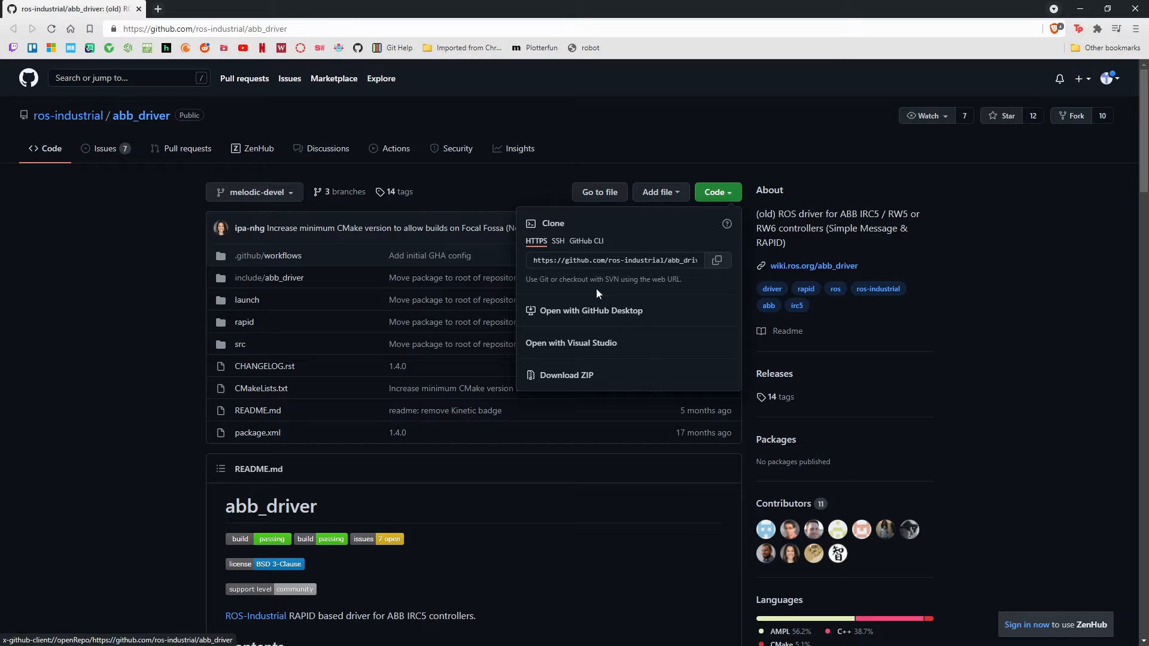
left_click(95, 233)
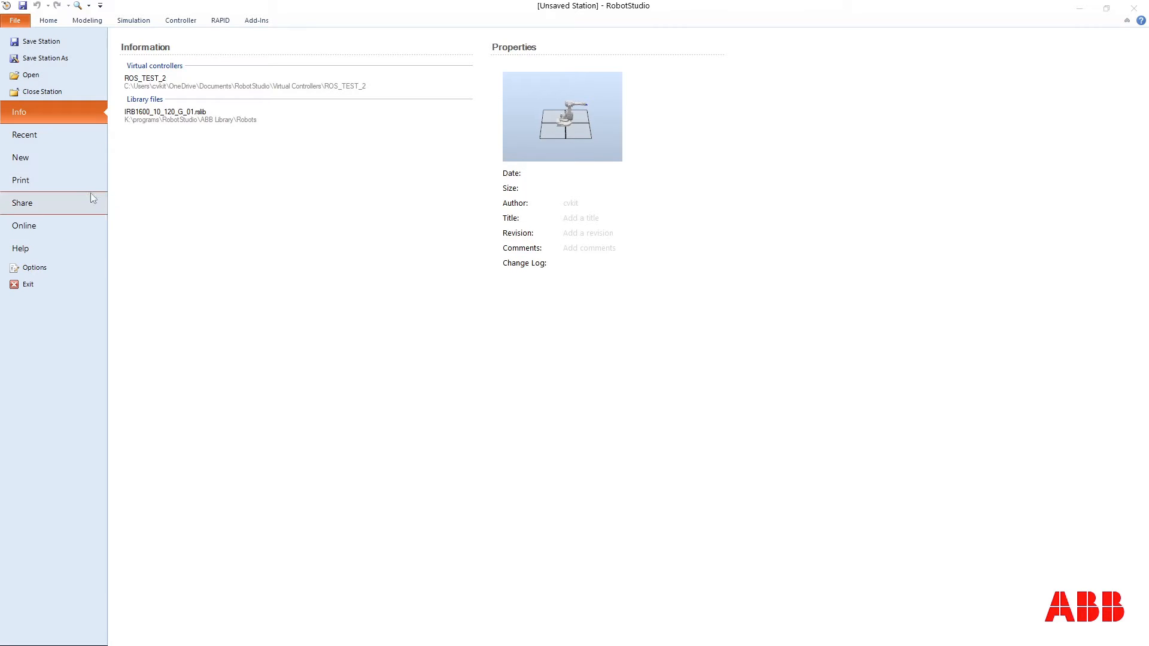
Step: Switch to RobotStudio and create a new empty station, discarding the unsaved changes in the current one
left_click(59, 166)
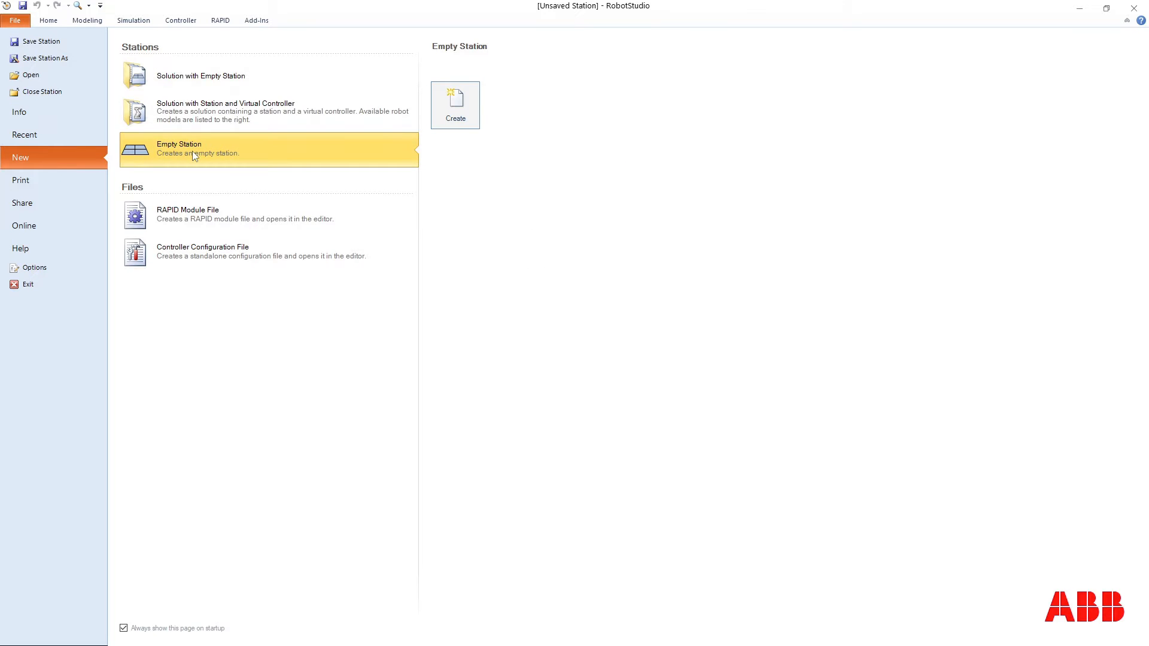
left_click(477, 105)
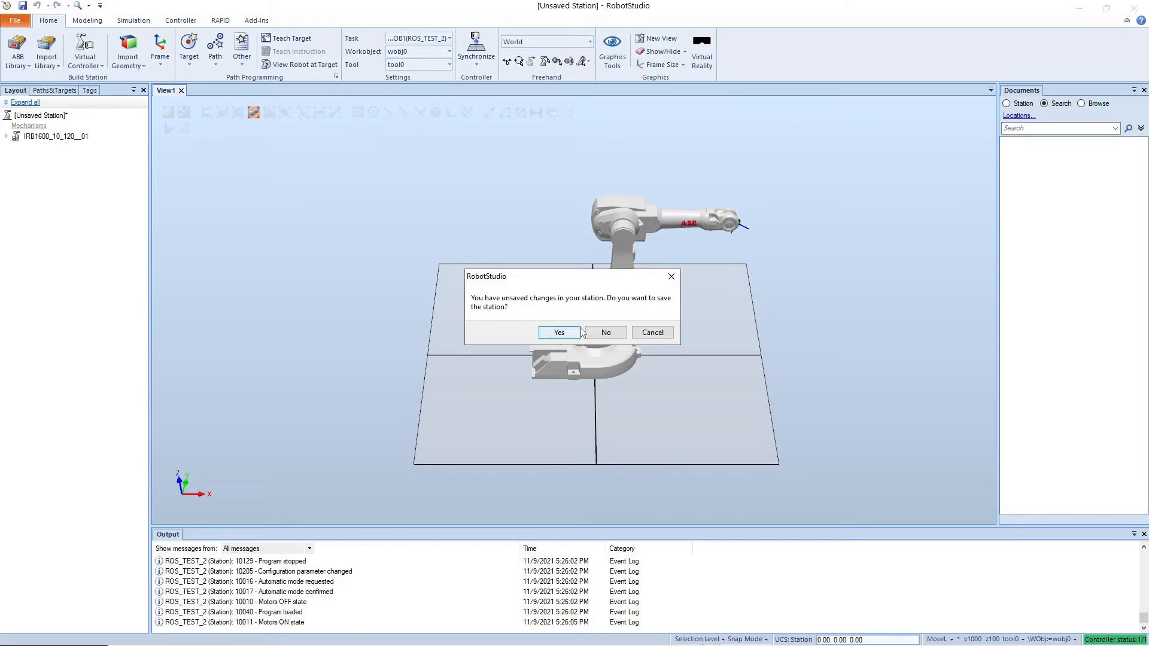
left_click(605, 331)
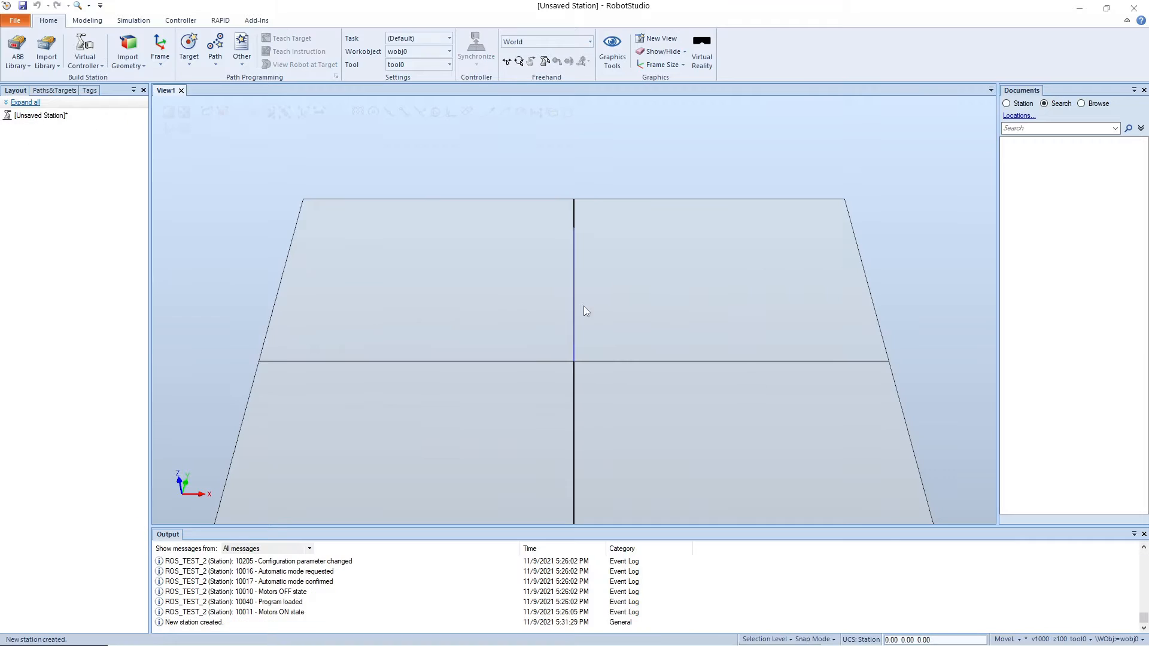
Step: Import an IRB 1600 robot from the ABB library with 10 kg capacity and 1.2 m reach
left_click(15, 64)
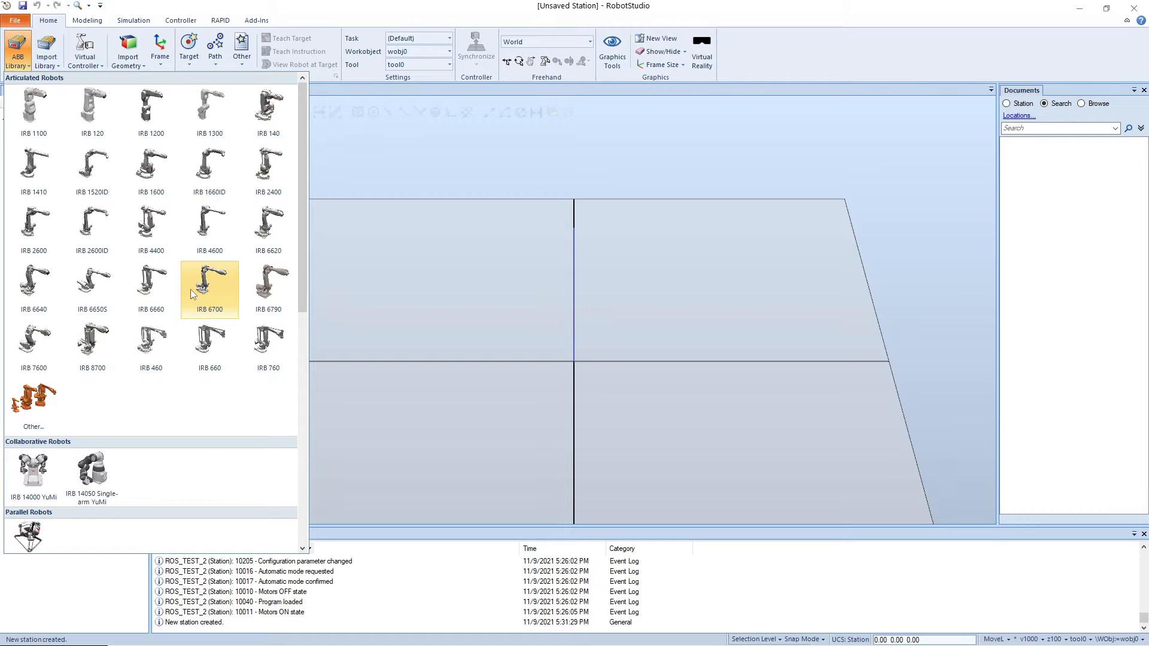
left_click(172, 175)
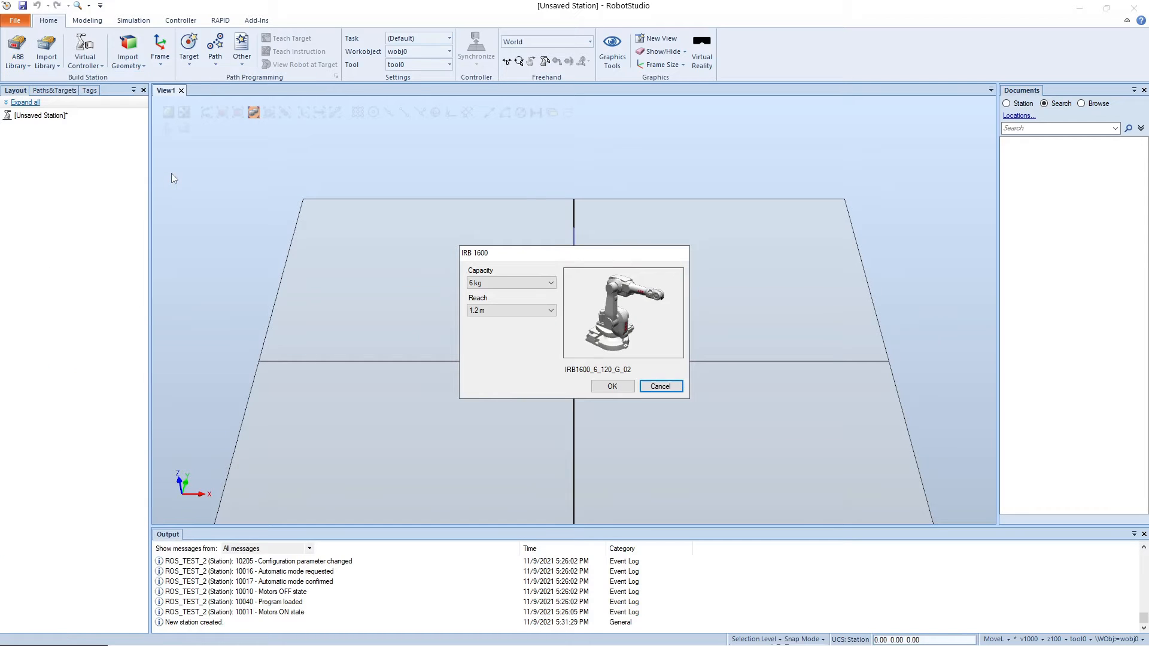
left_click(501, 283)
left_click(502, 310)
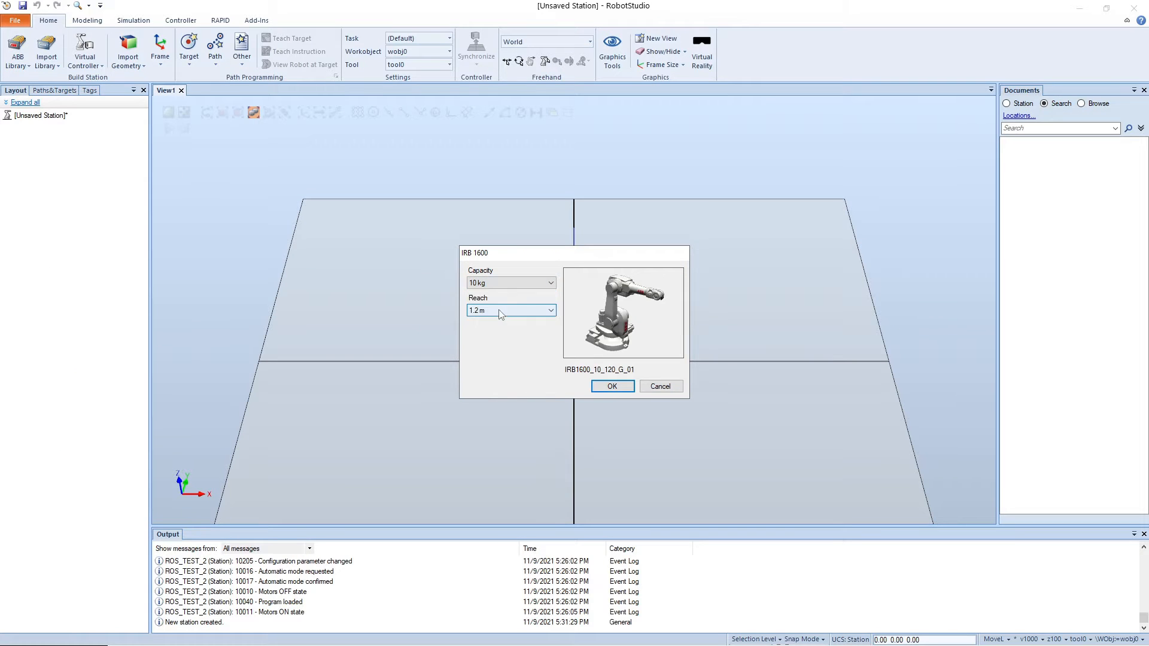
left_click(612, 387)
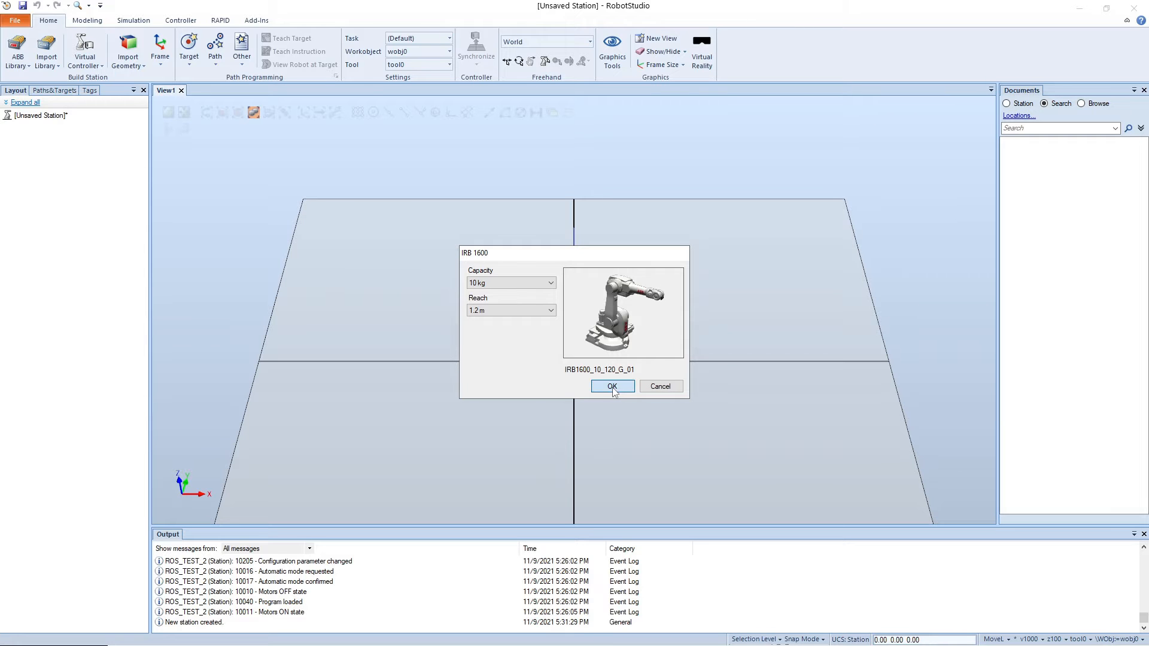
scroll(698, 365, "up", 5)
scroll(610, 248, "up", 3)
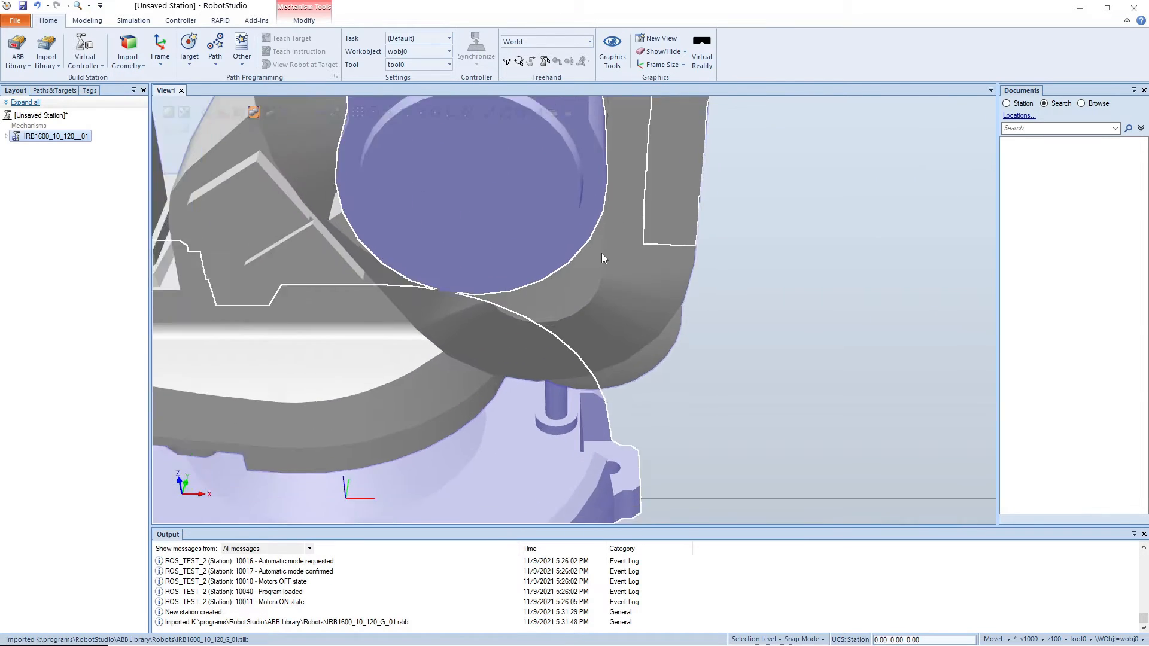
scroll(599, 259, "down", 12)
scroll(616, 195, "up", 5)
scroll(616, 195, "down", 1)
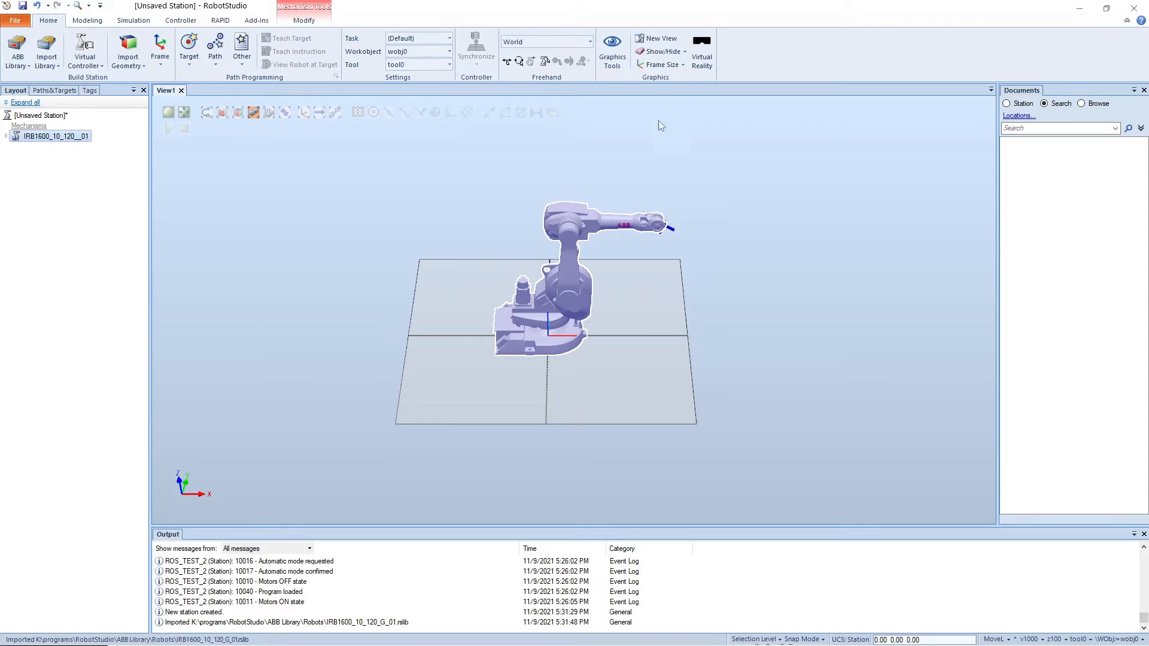
Step: Start a virtual controller from the layout, name it ROS_TEST_3, and proceed to the controller options keeping the default location and RobotWare version
left_click(85, 53)
left_click(100, 87)
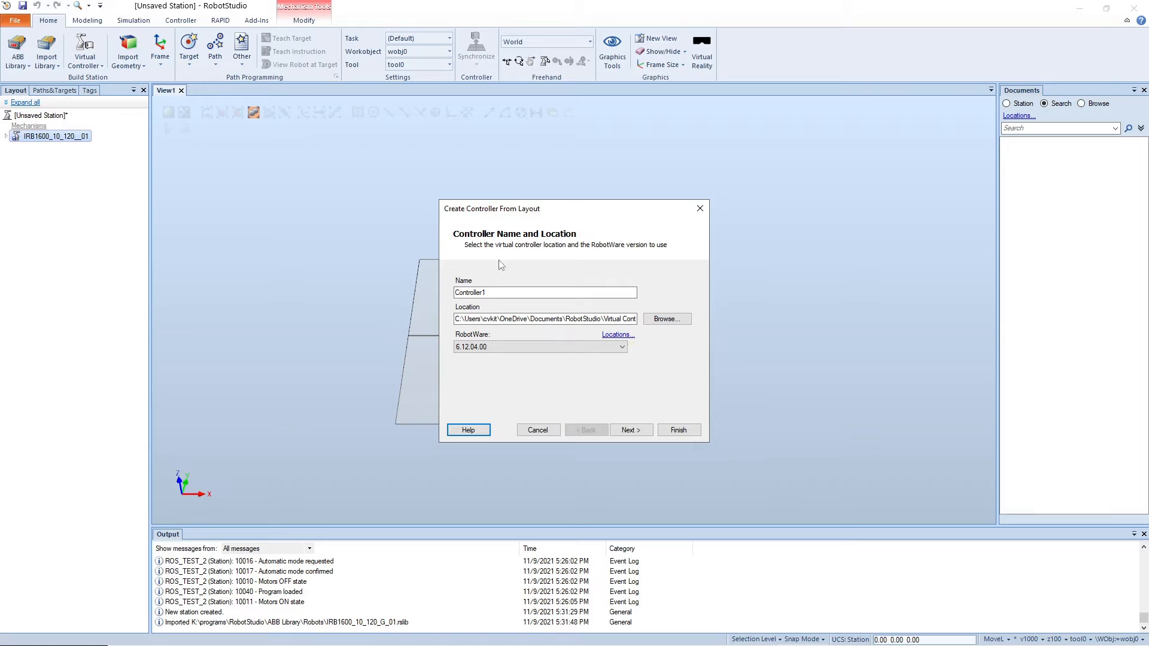
left_click_drag(505, 292, 382, 293)
type("ROS_")
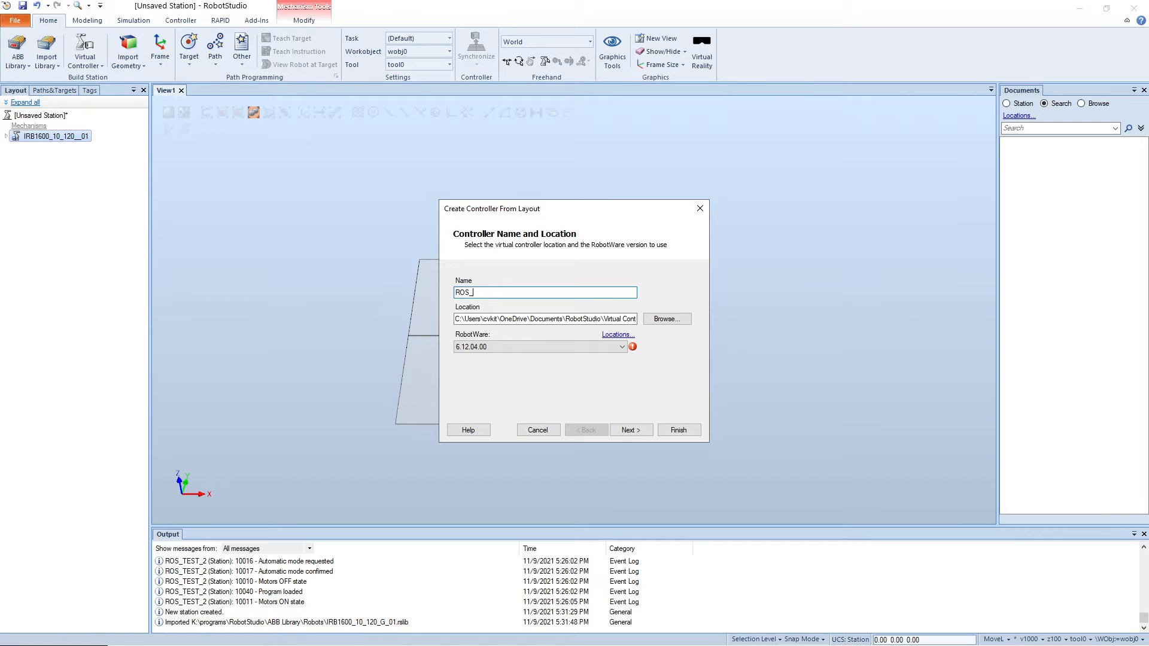
type("TEST_3")
left_click(559, 318)
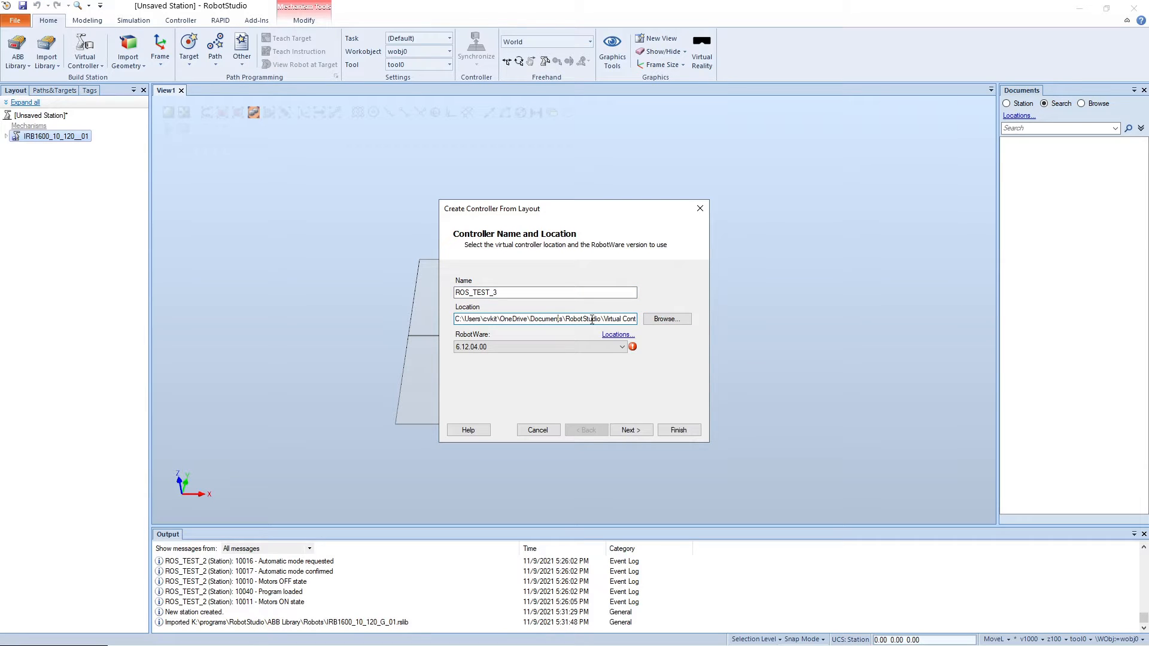
double_click(545, 318)
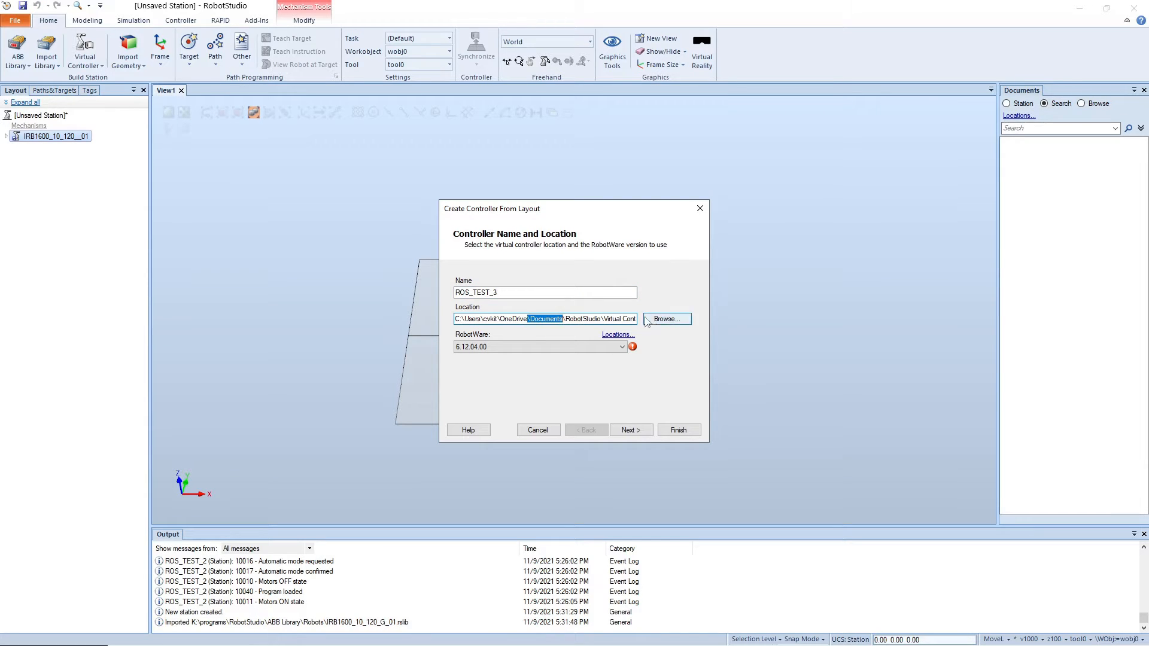
left_click(564, 318)
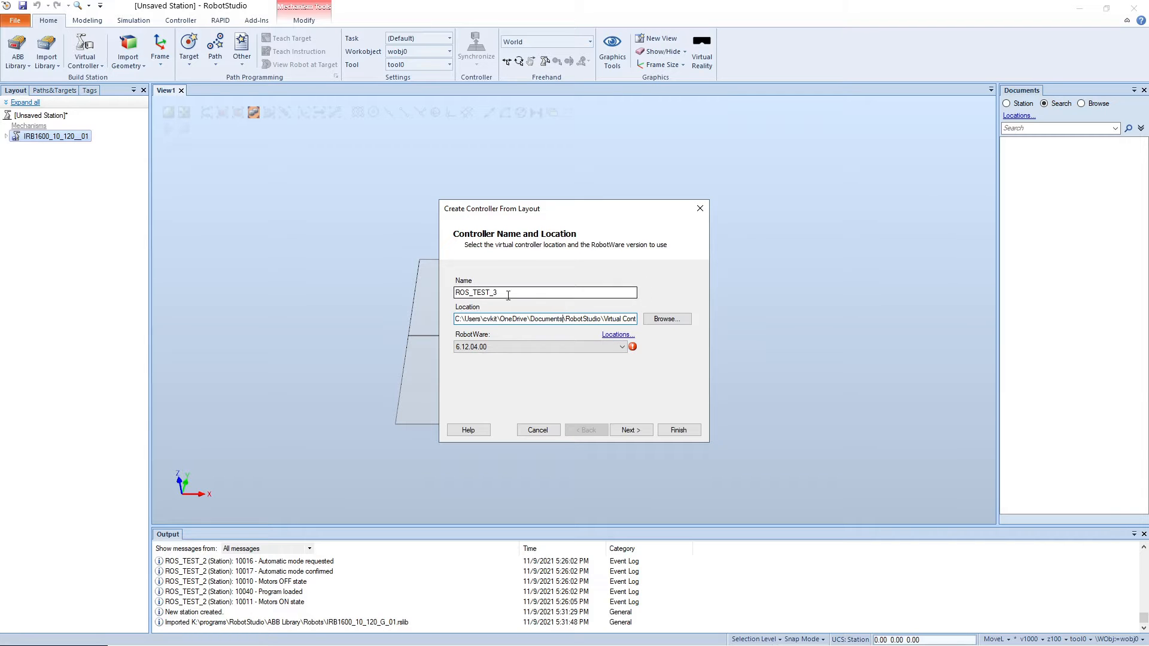
left_click(629, 432)
left_click(629, 432)
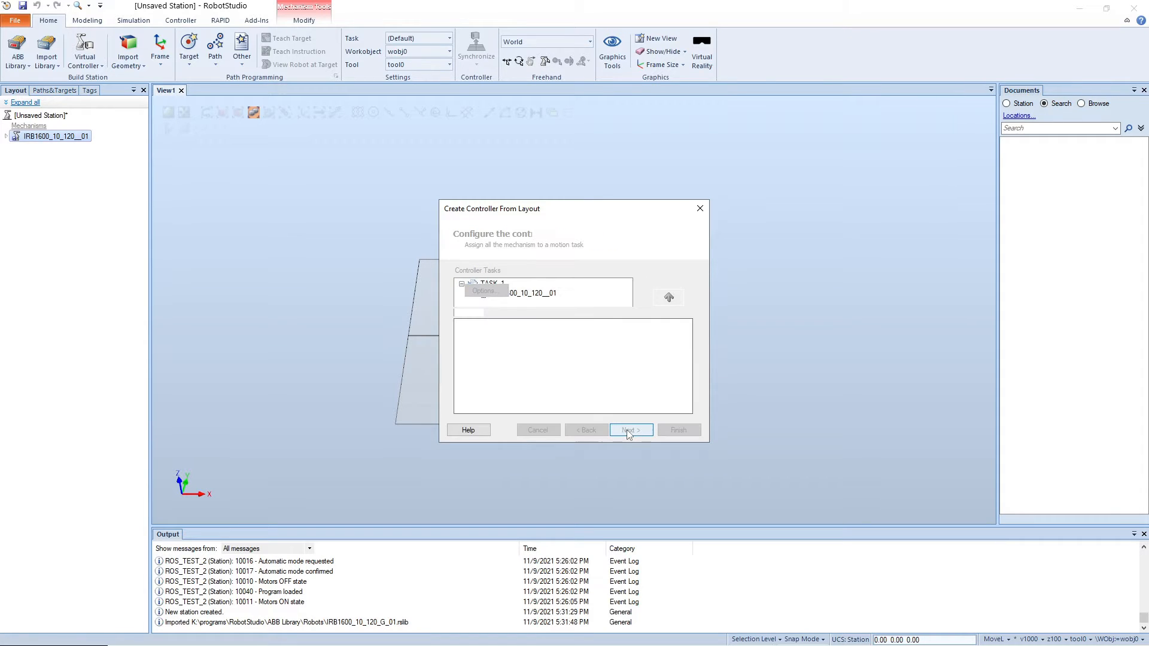
left_click(625, 431)
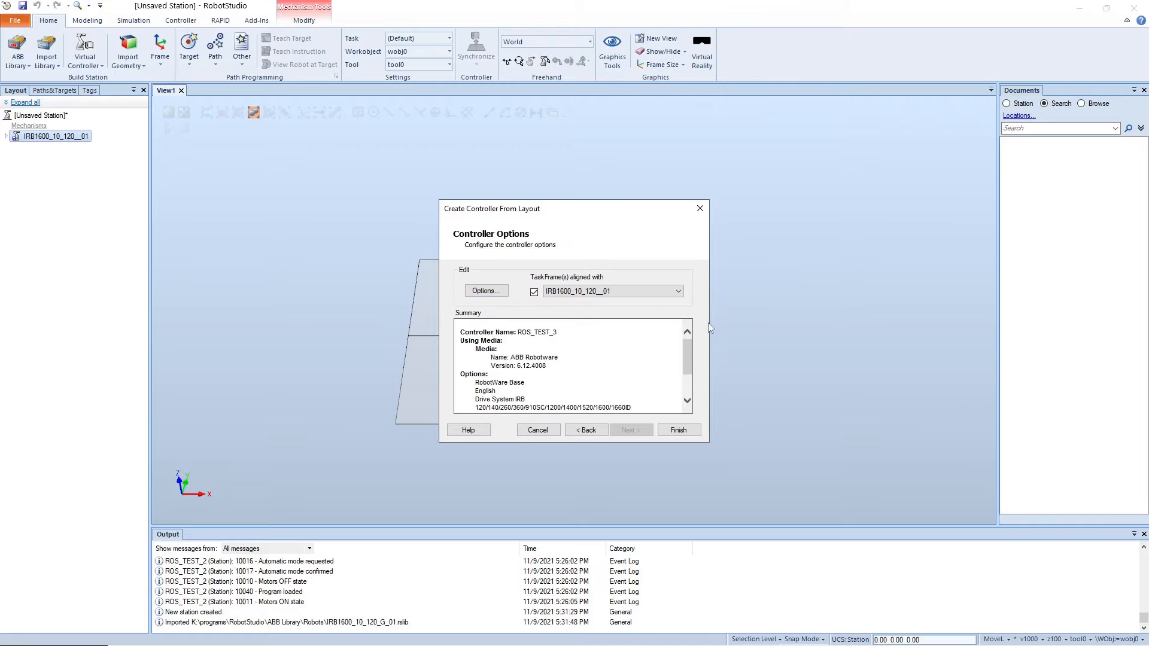
Step: Filter the controller options for 616 and enable the 616-1 PC Interface communication option
left_click(486, 291)
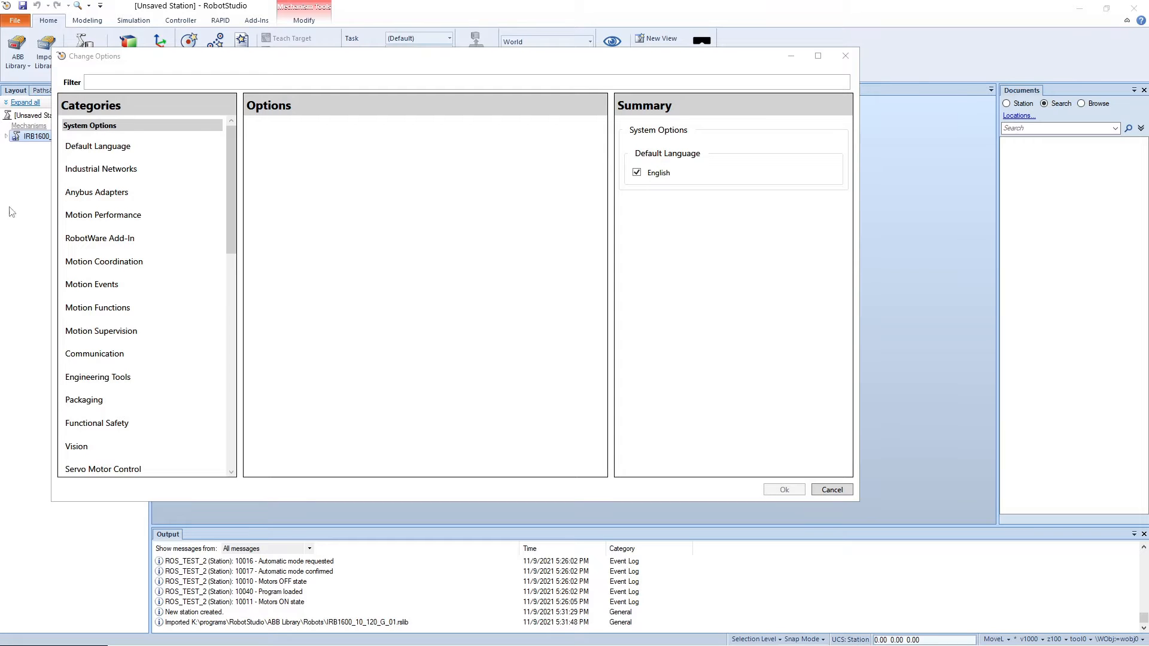
left_click(271, 70)
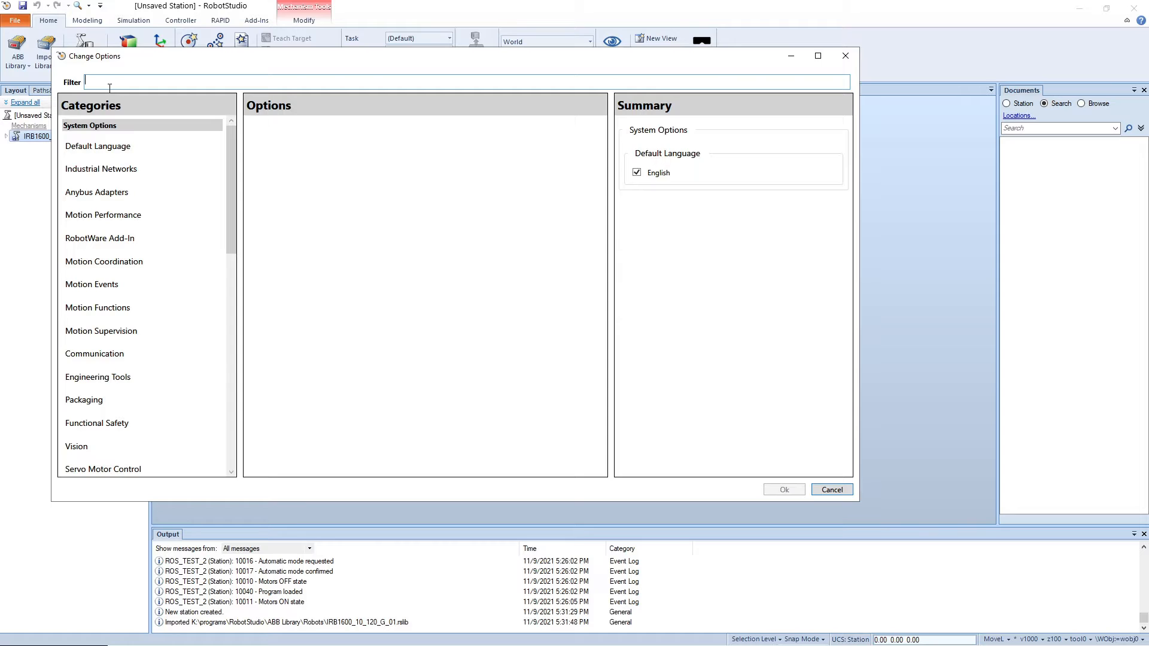
type("616")
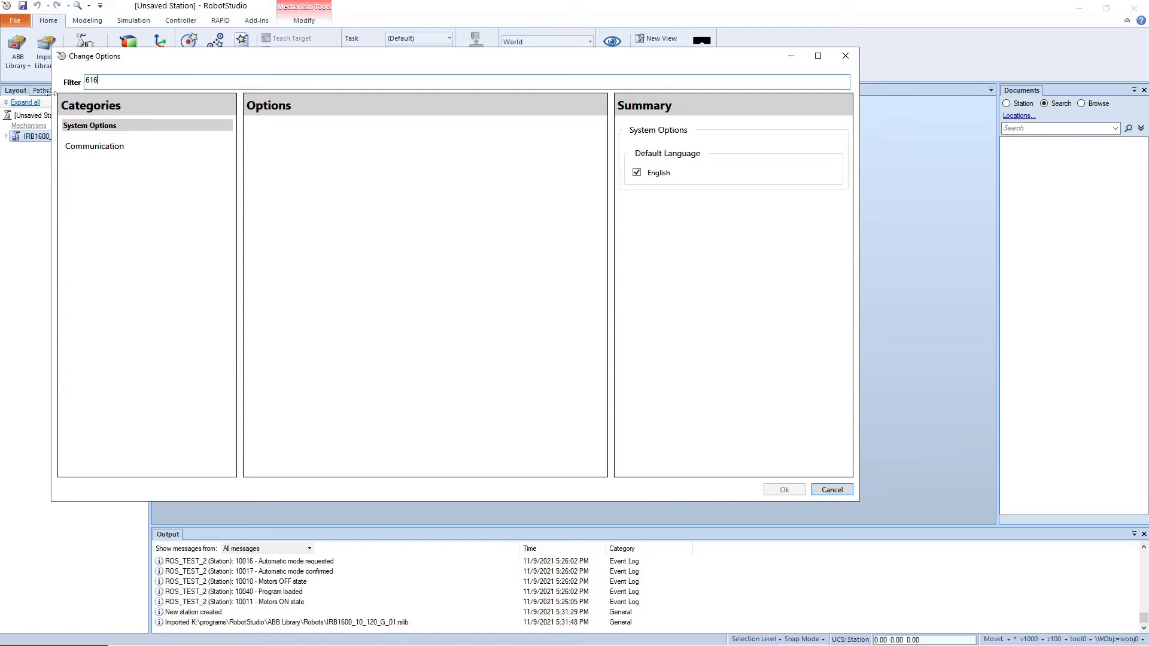
left_click(120, 152)
left_click(273, 129)
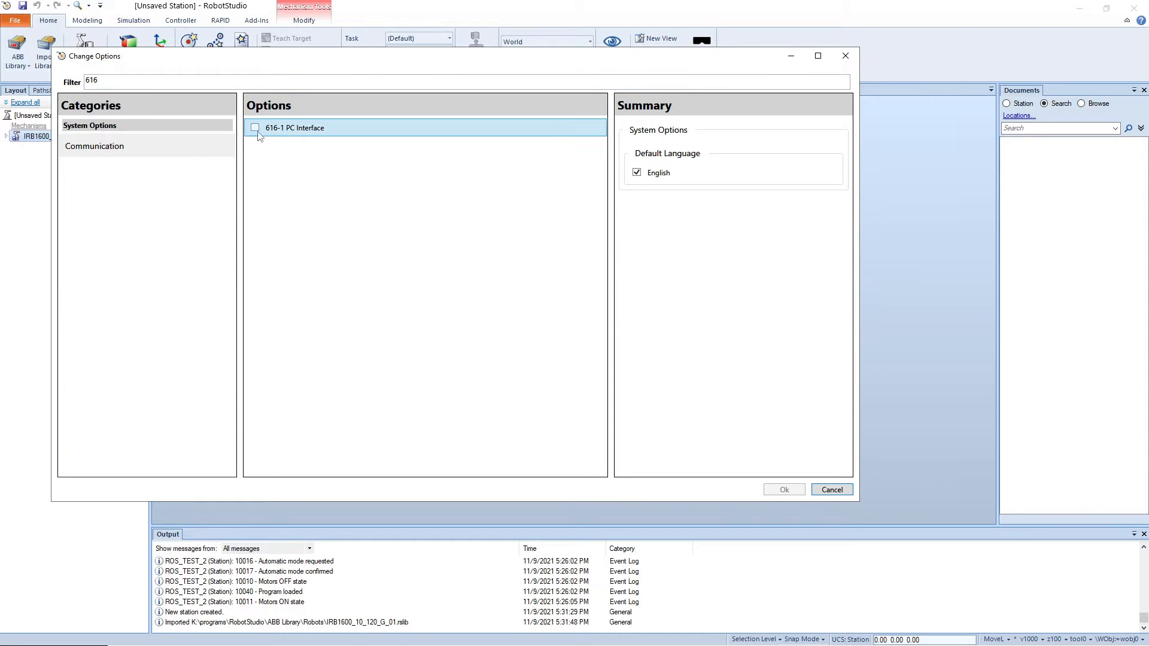
left_click(256, 129)
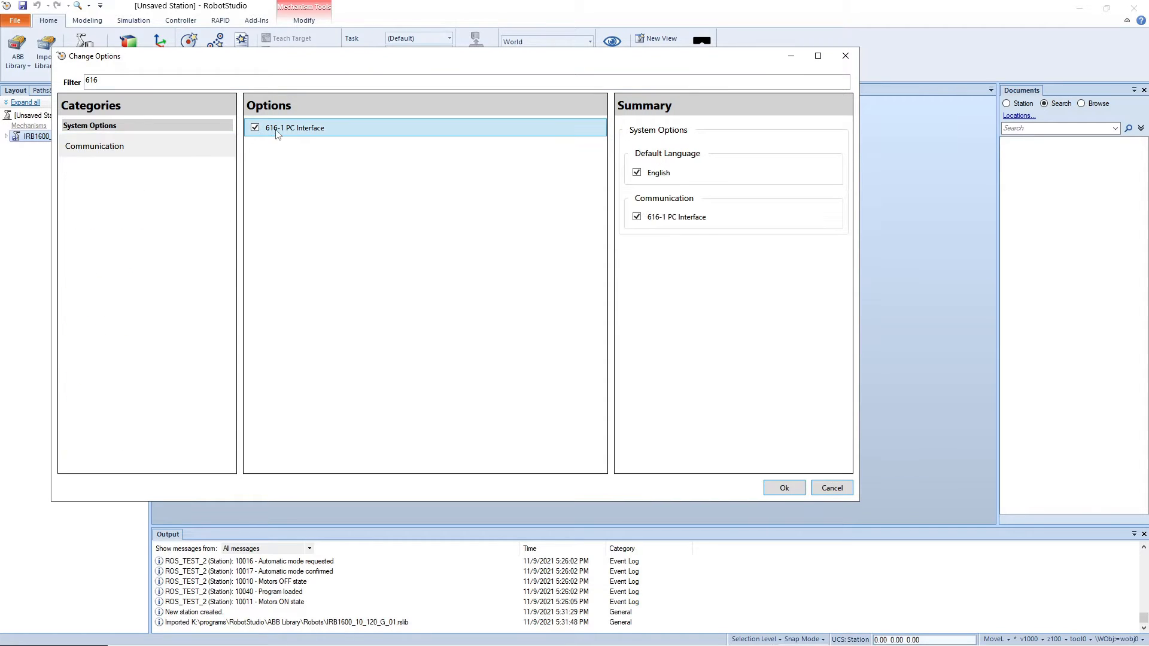
Step: Filter for 623, enable the 623-1 Multitasking option, and finish creating the virtual controller
double_click(103, 84)
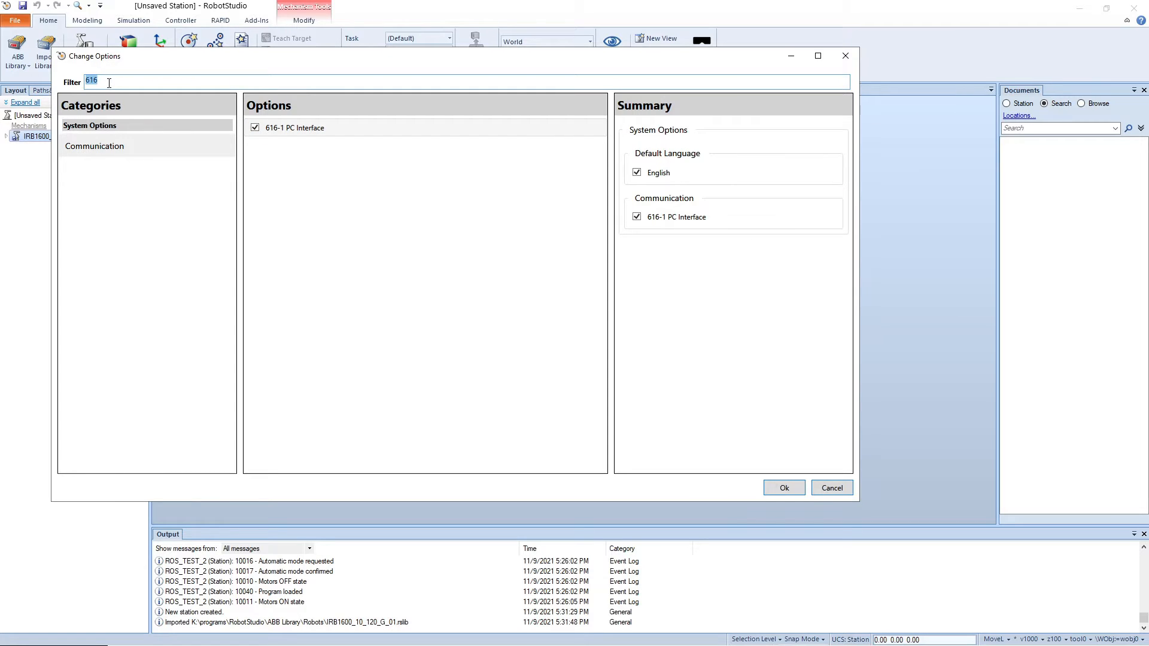
type("623")
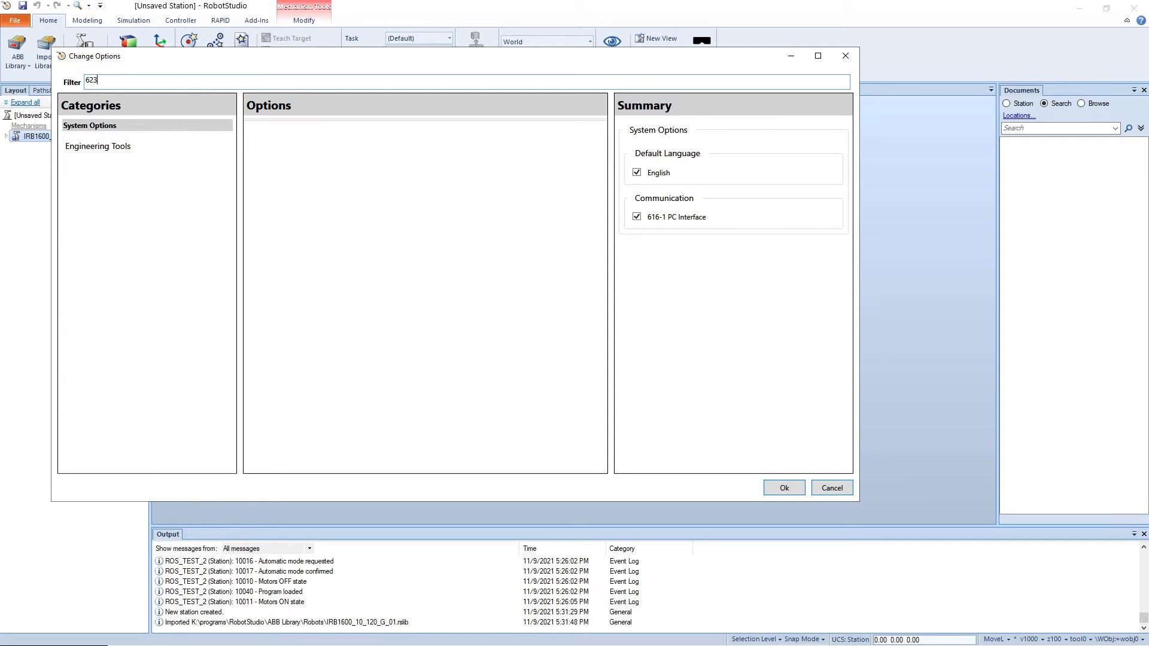
left_click(132, 146)
left_click(254, 125)
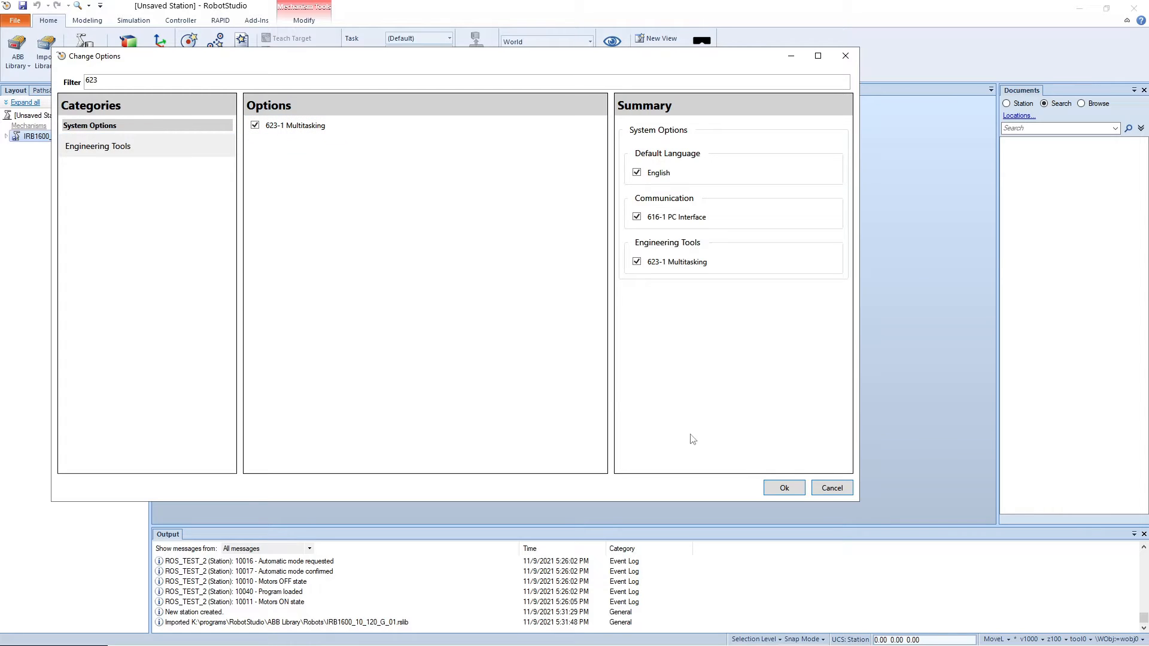
left_click(784, 488)
left_click(674, 434)
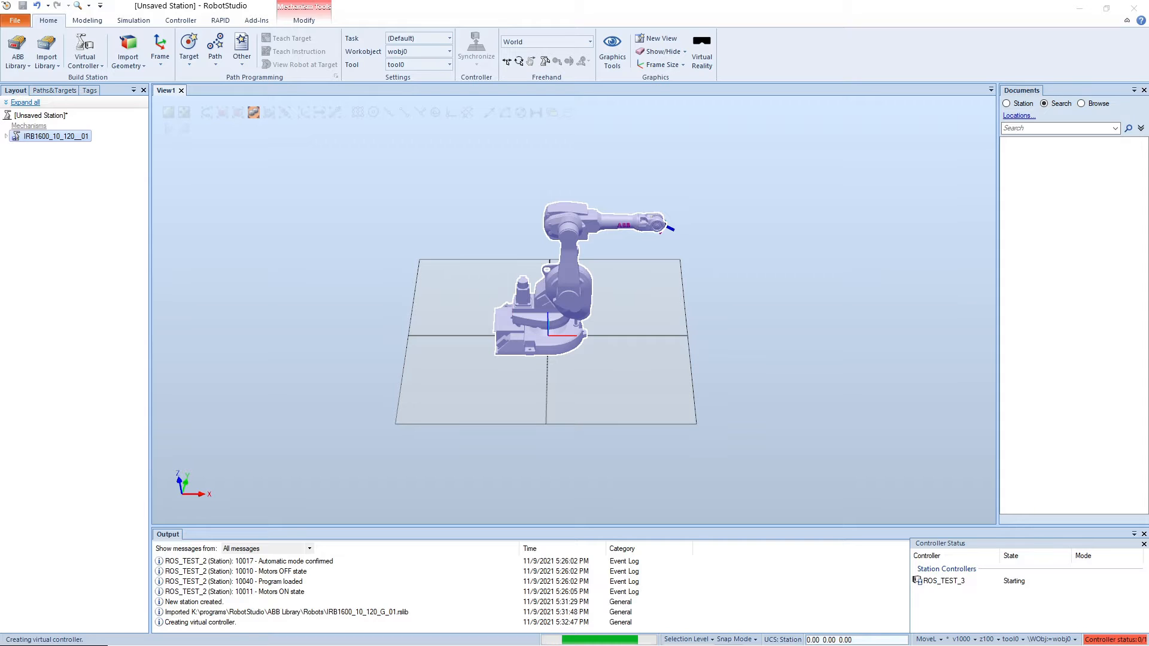
Step: Switch to File Explorer and open the Virtual Controllers folder inside the RobotStudio documents folder
left_click_drag(0, 115, 343, 114)
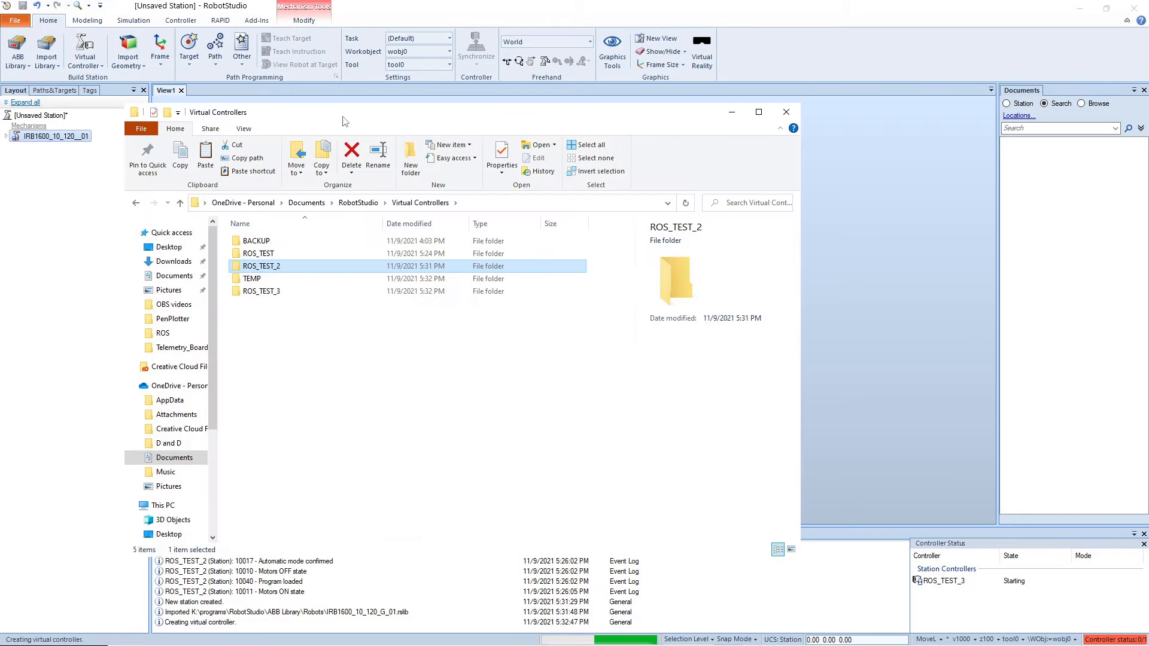
left_click(358, 202)
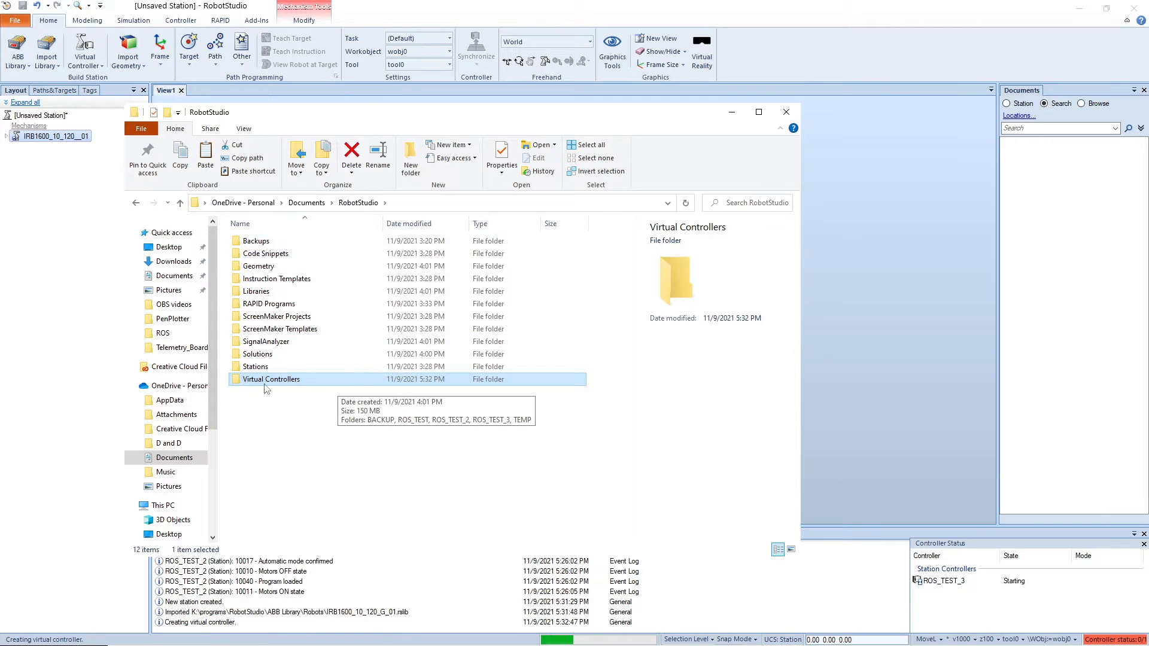
double_click(275, 385)
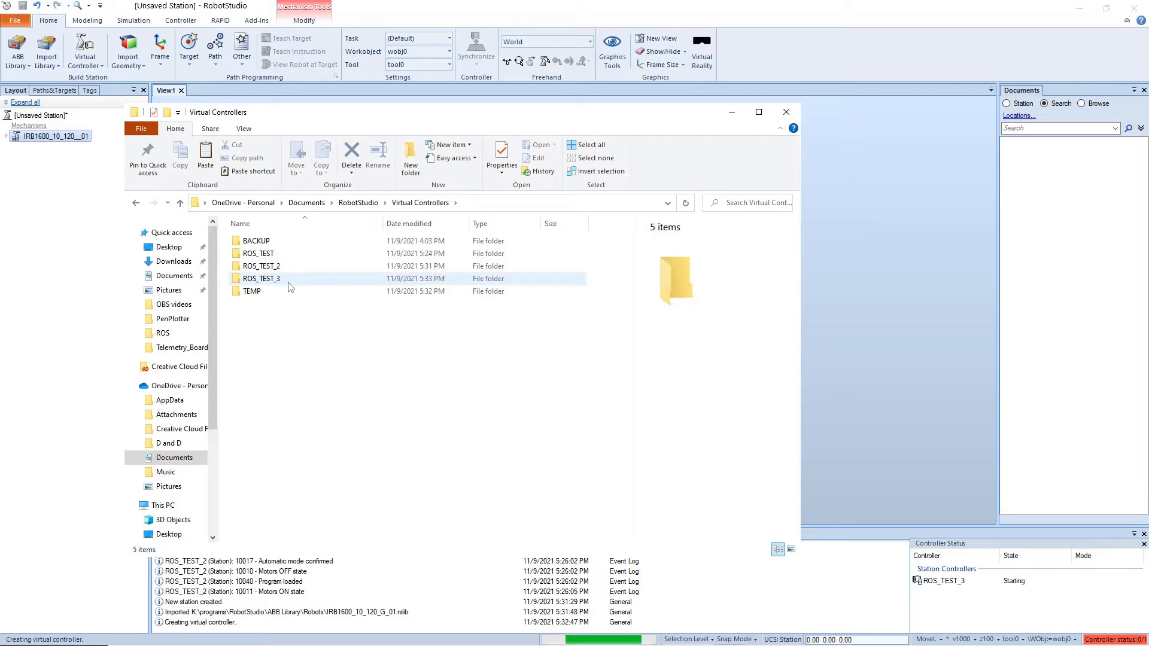
Step: Create a folder named ROS inside the HOME folder of the ROS_TEST_3 virtual controller
left_click(290, 280)
double_click(288, 280)
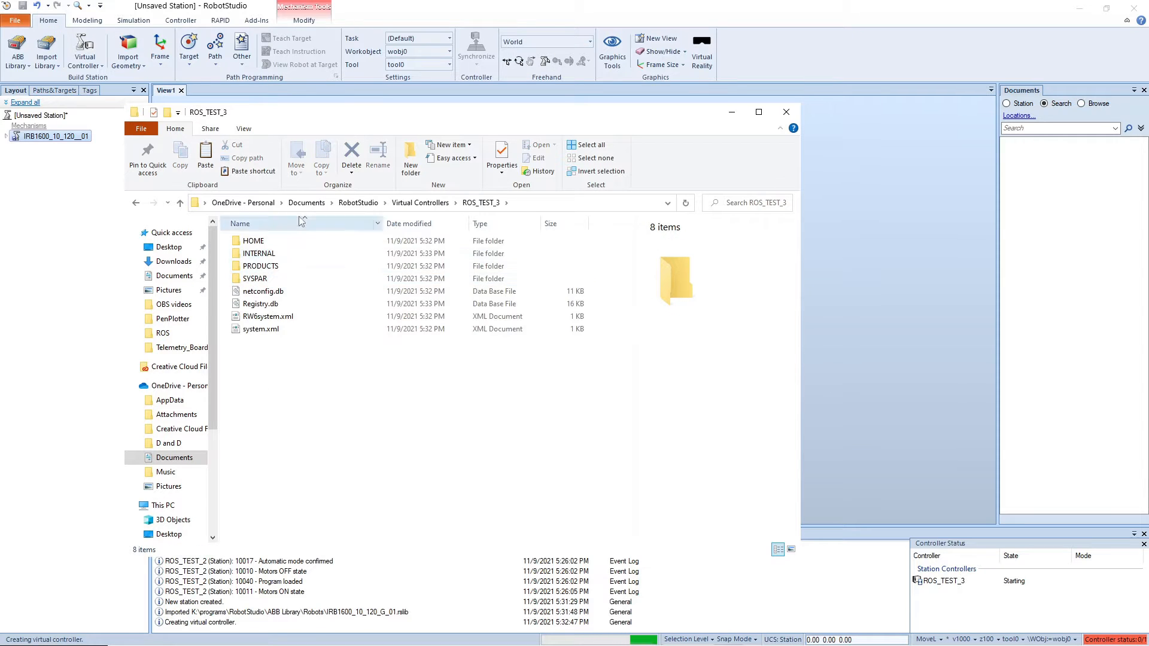
double_click(336, 244)
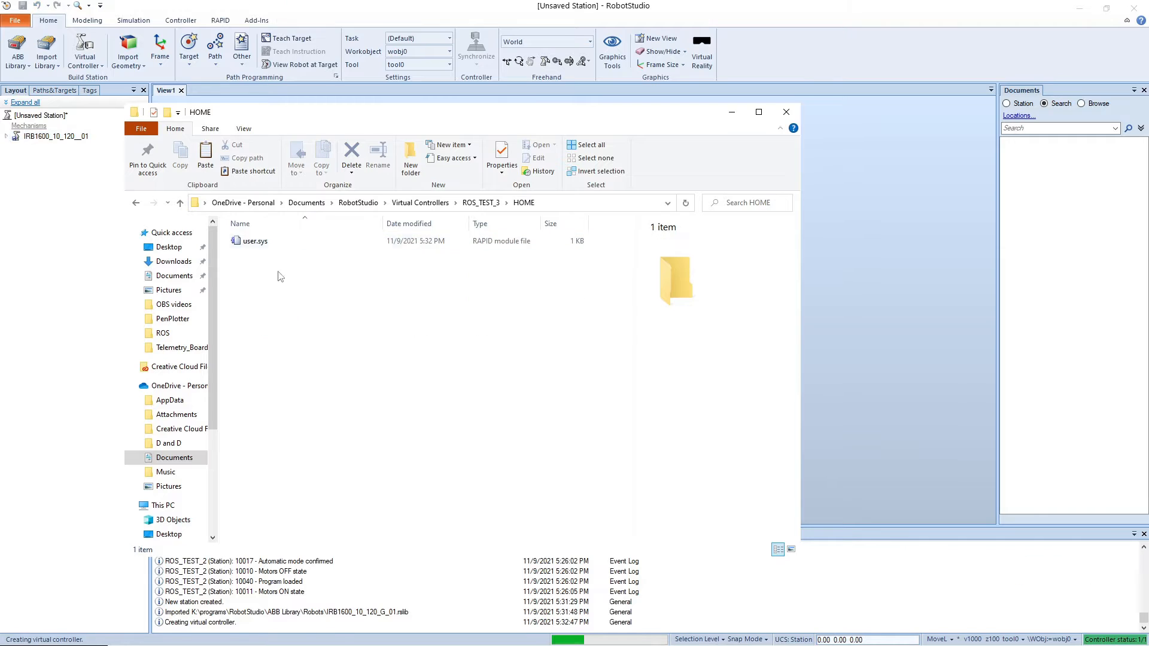
right_click(329, 306)
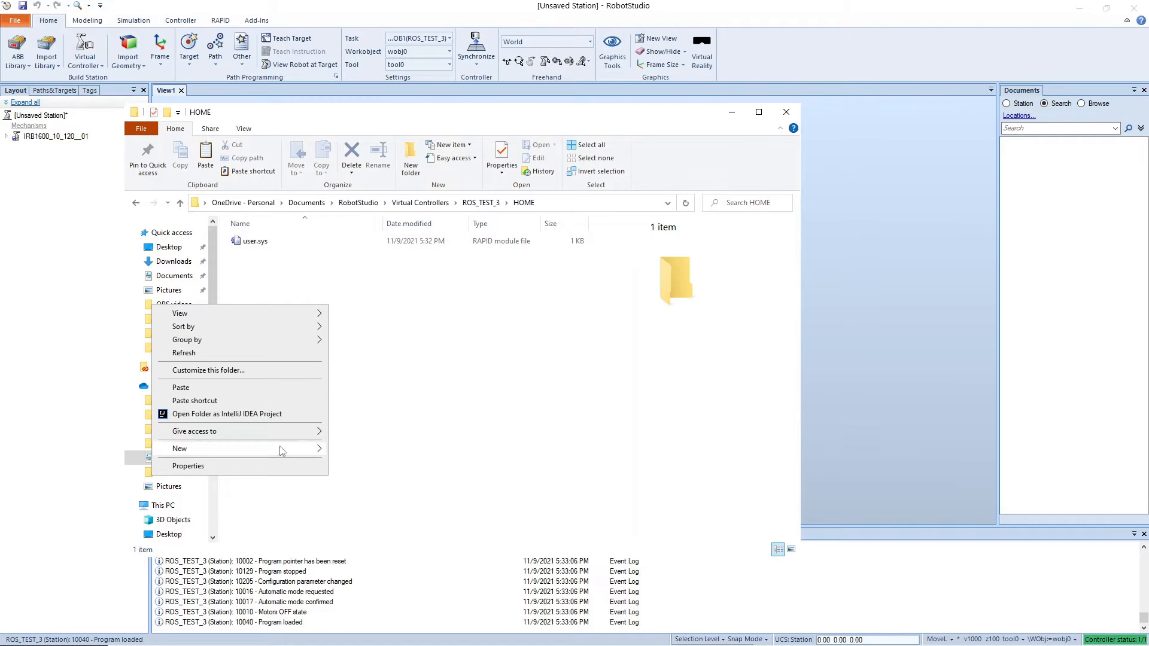
mouse_move(185, 448)
left_click(359, 446)
type("RO")
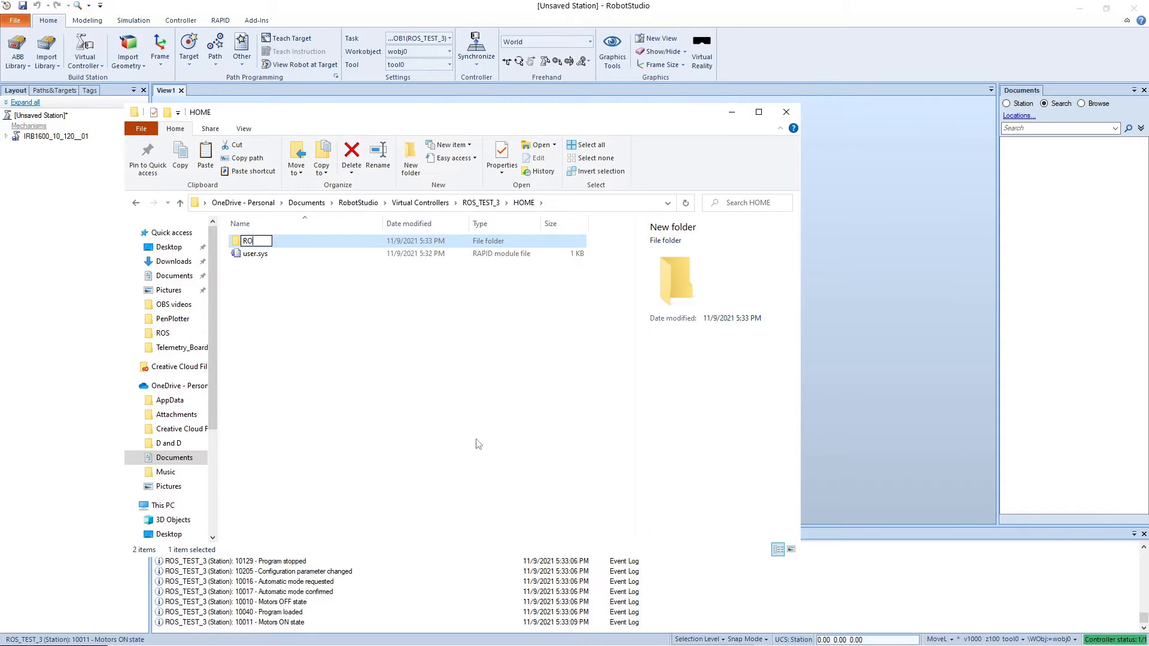
type("S")
key("Return")
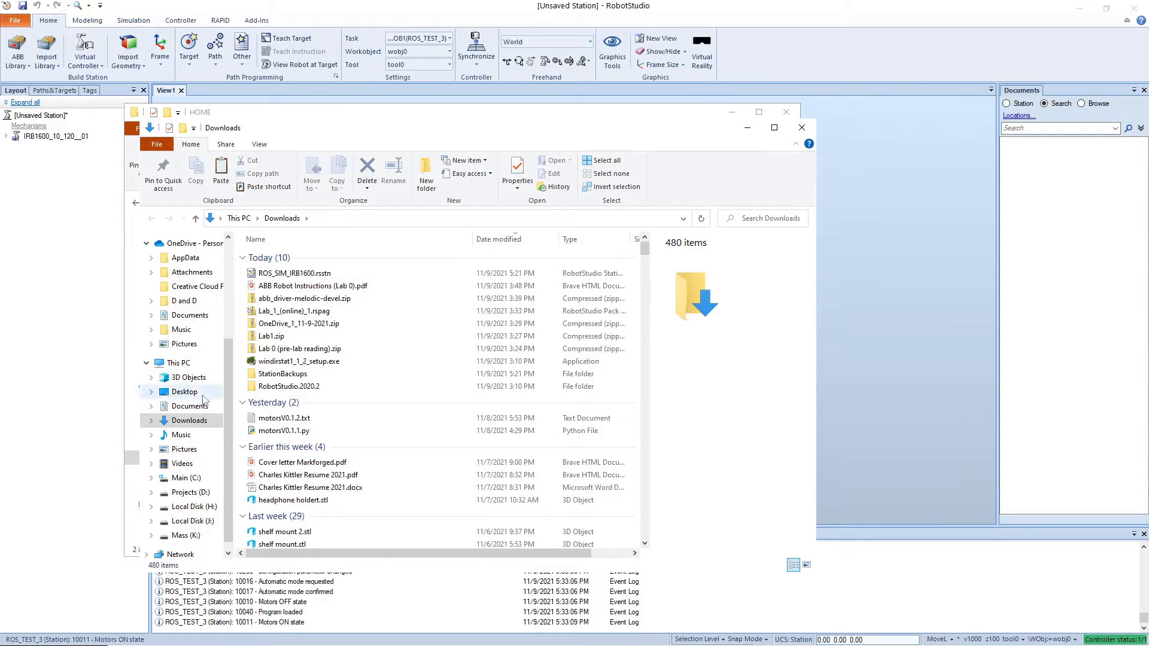
Step: Open the rapid folder inside abb_driver-melodic-devel.zip from Downloads alongside the empty ROS folder of the controller
double_click(335, 298)
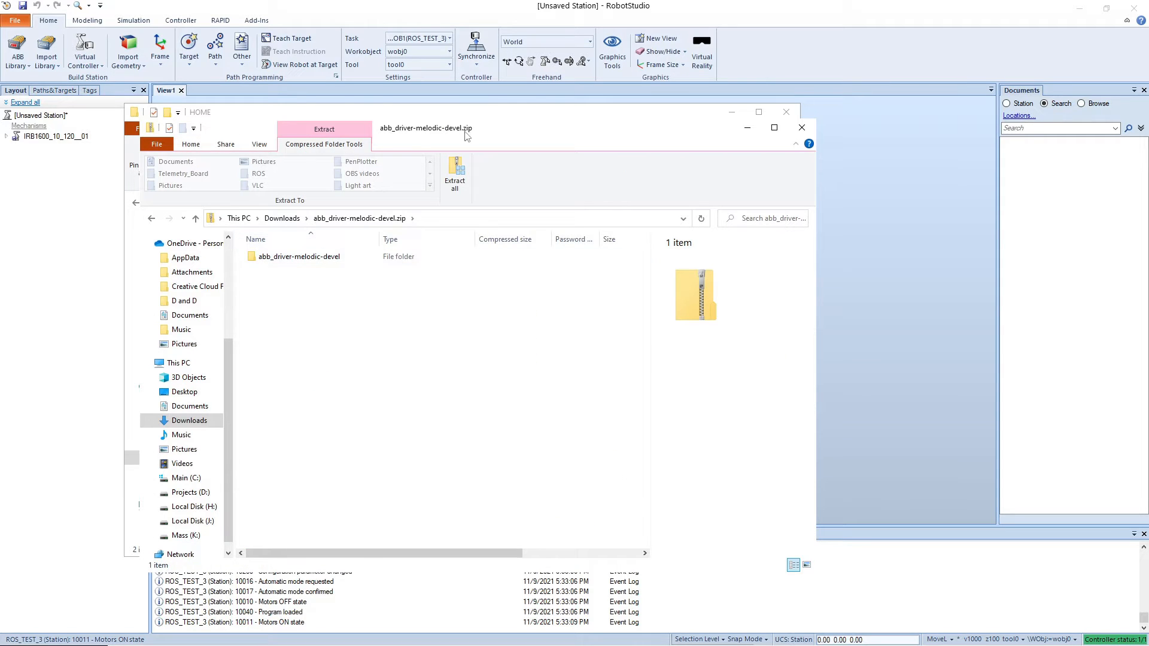
left_click_drag(467, 135, 773, 107)
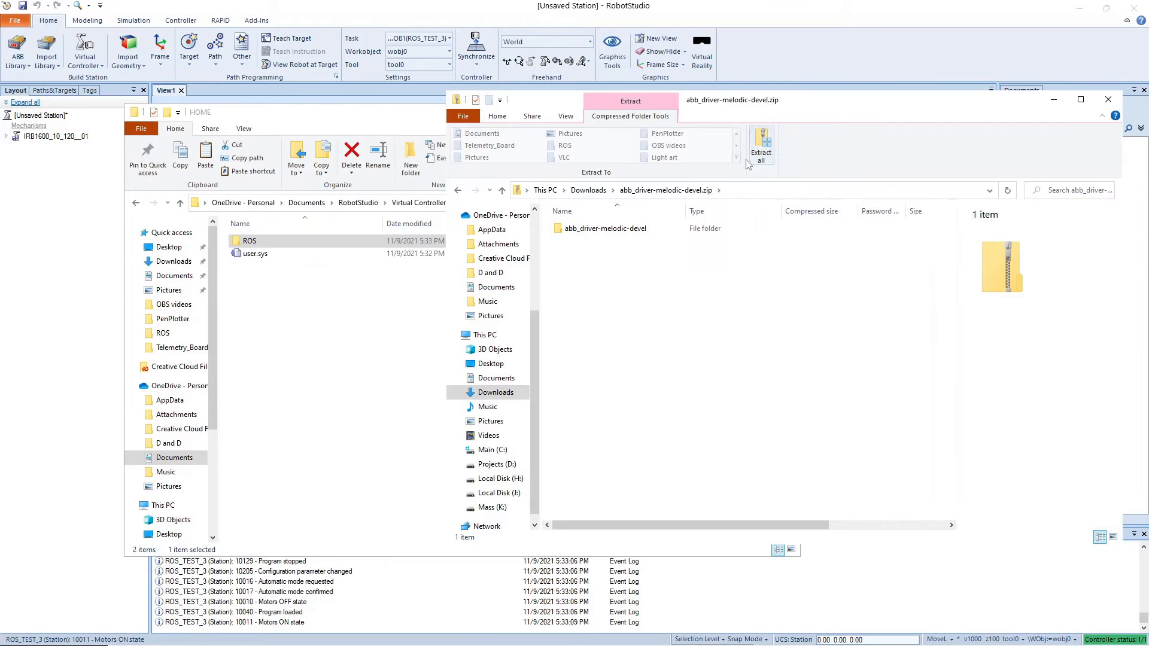
double_click(639, 231)
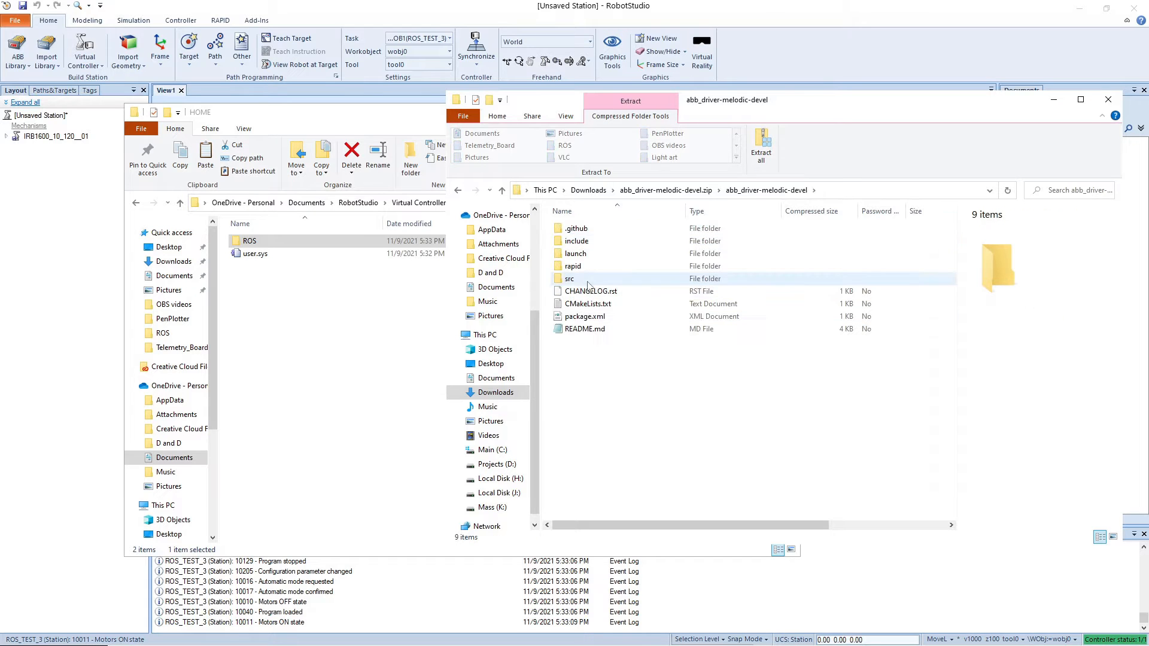
double_click(575, 266)
left_click(356, 331)
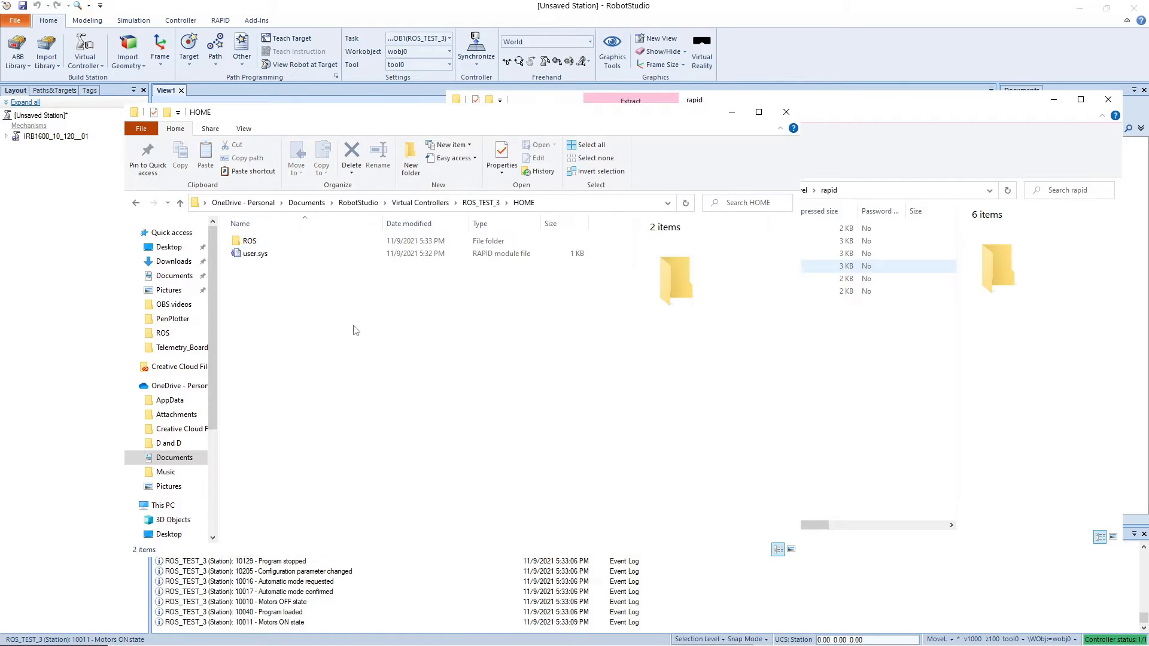
double_click(297, 243)
Step: Copy all six RAPID files from the archive's rapid folder into the ROS folder and close the archive window
left_click(1025, 381)
left_click_drag(605, 326, 582, 257)
right_click(581, 257)
left_click(527, 294)
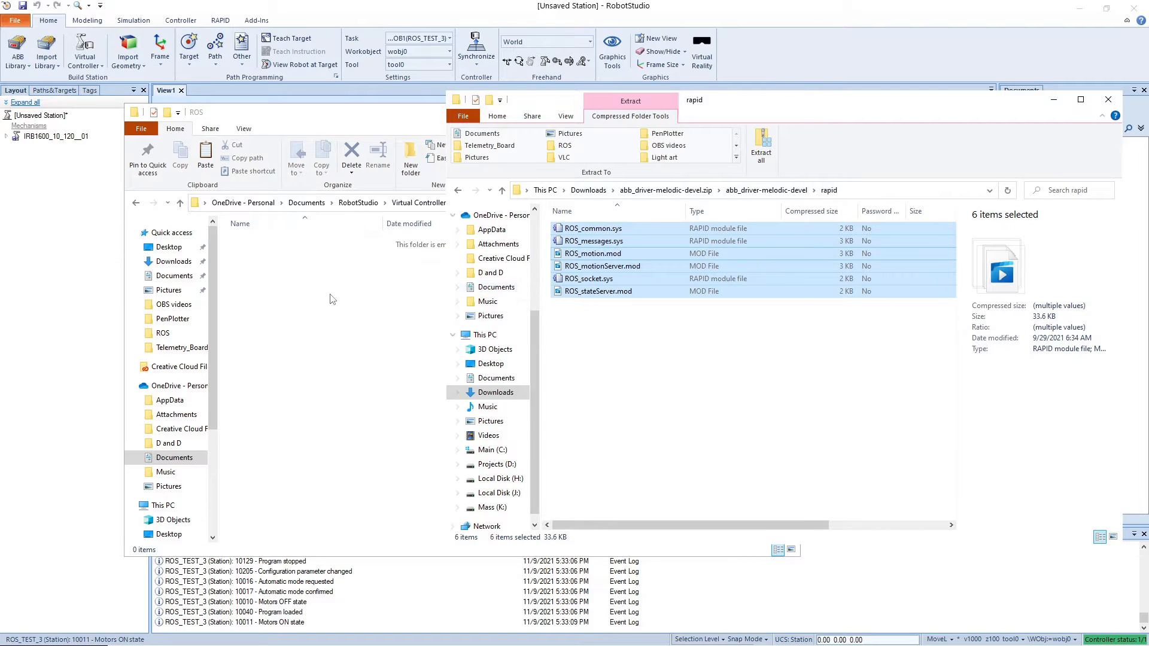
right_click(332, 299)
left_click(294, 371)
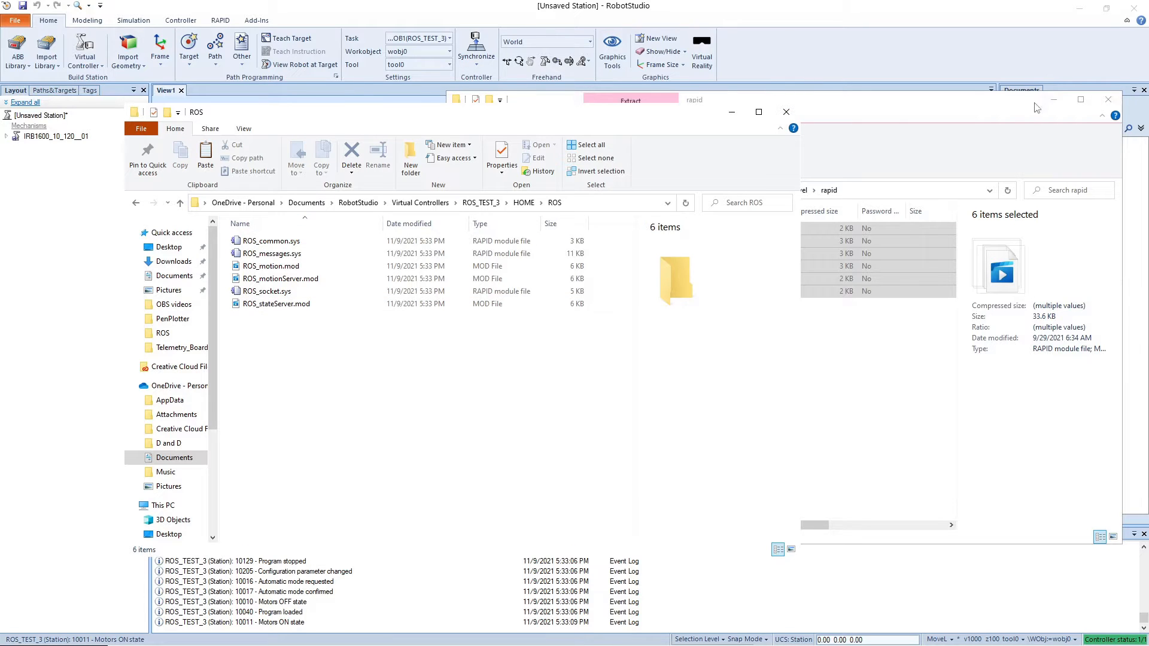
left_click(1108, 100)
left_click(786, 112)
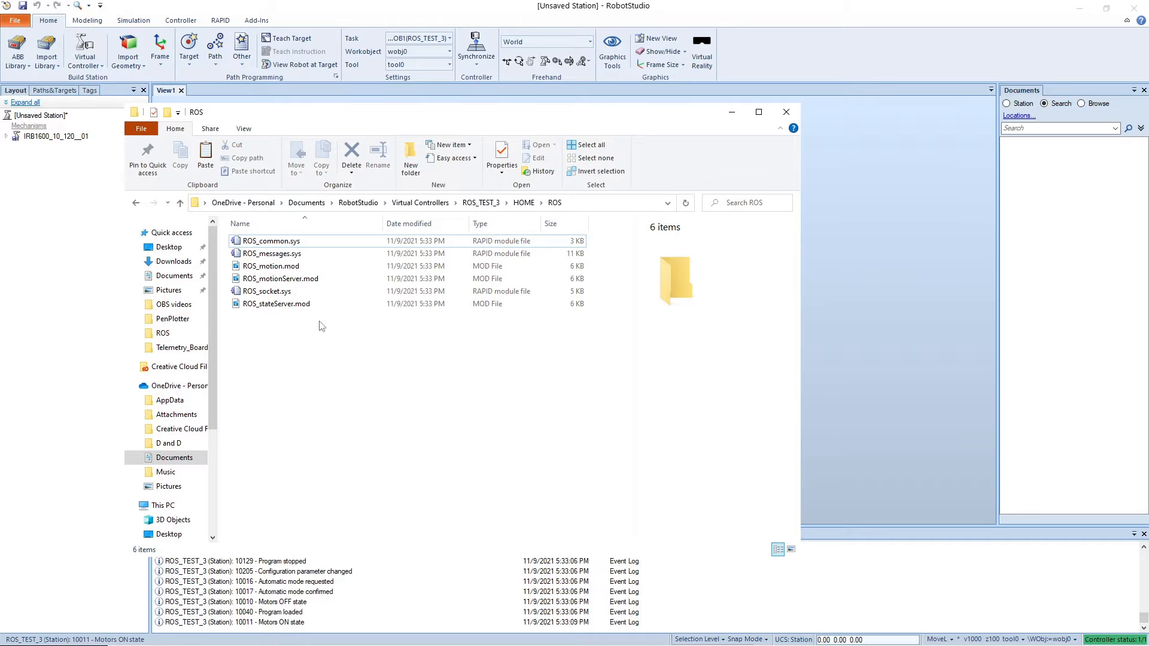
Step: Open ROS_socket.sys from the ROS folder in Notepad++
left_click(276, 293)
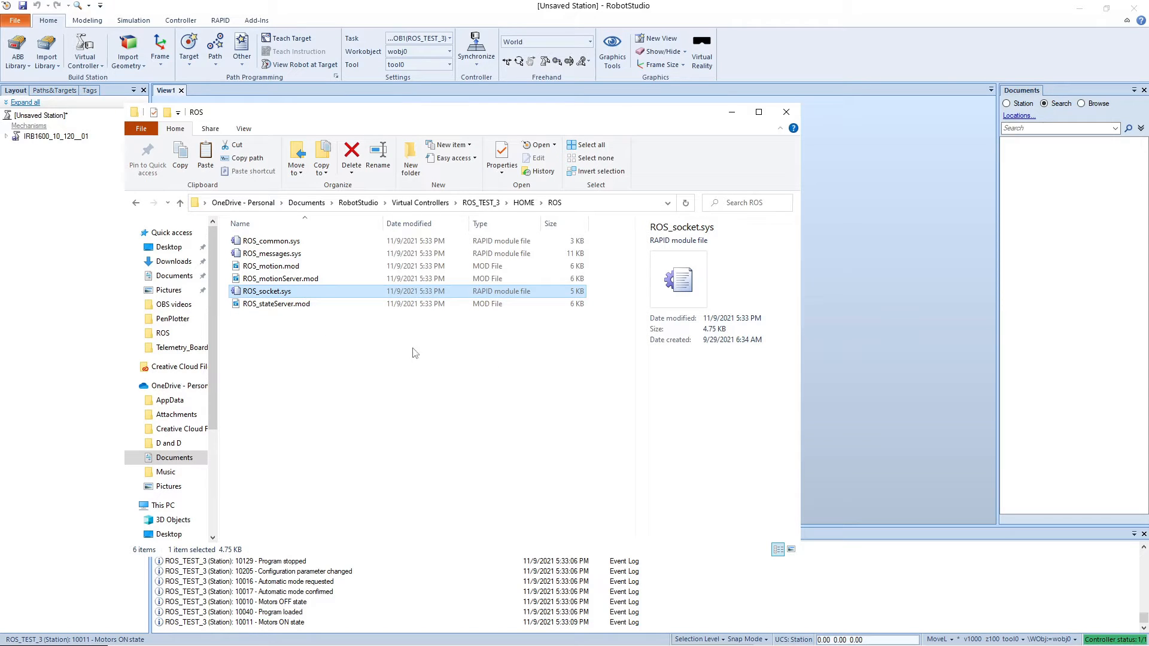
right_click(288, 293)
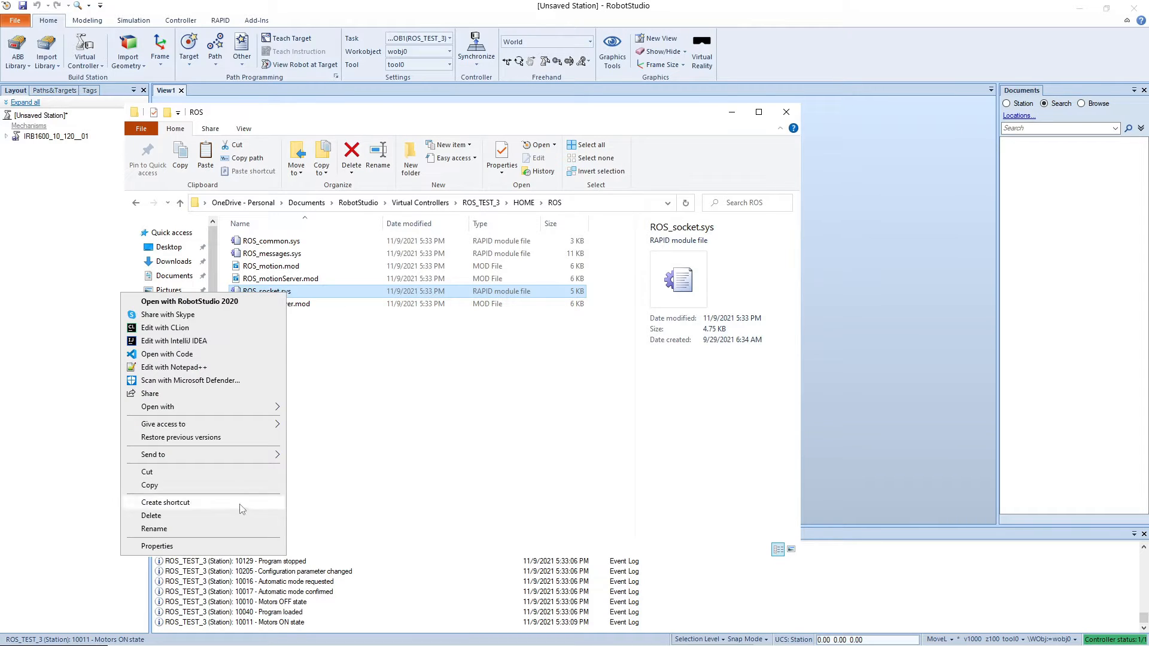
left_click(174, 369)
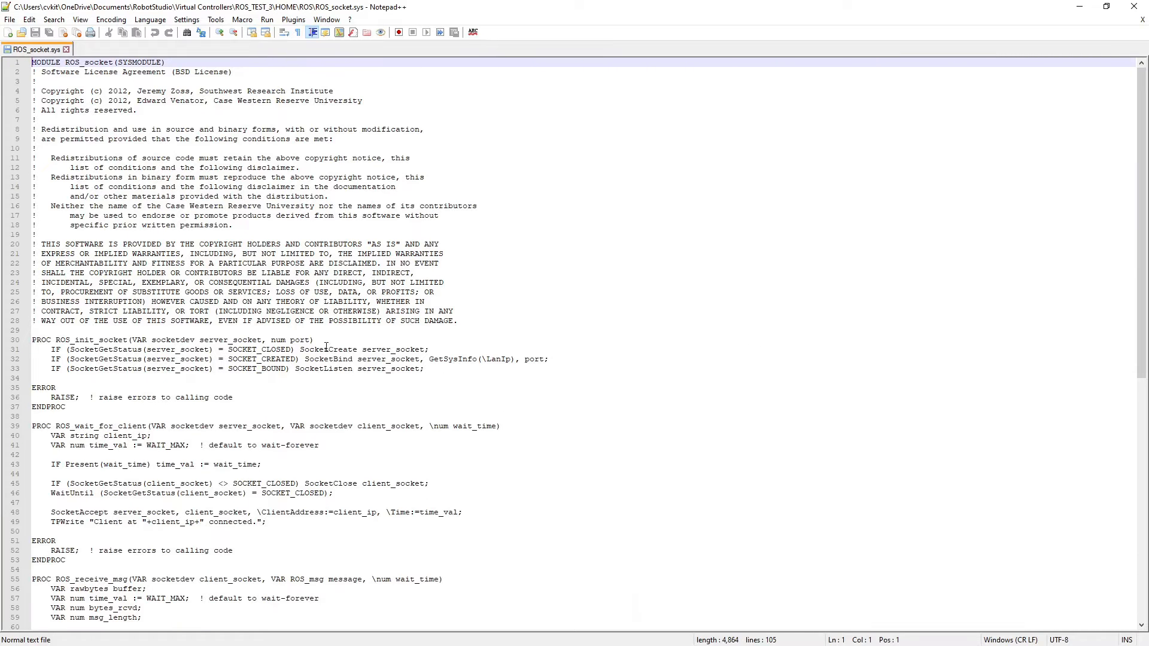
Step: Replace the SocketBind line in ROS_init_socket with a version that uses the IP address "192.168.1.1" instead of GetSysInfo
left_click_drag(549, 359, 55, 362)
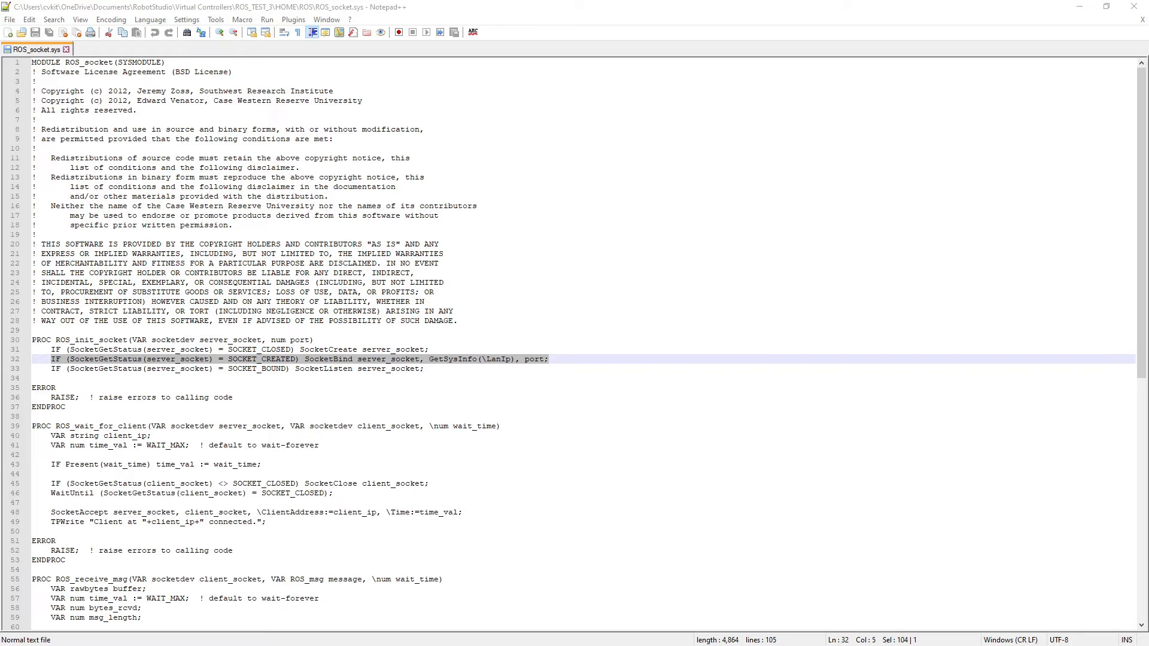
left_click(477, 311)
left_click_drag(560, 363, 61, 361)
key("ctrl+v")
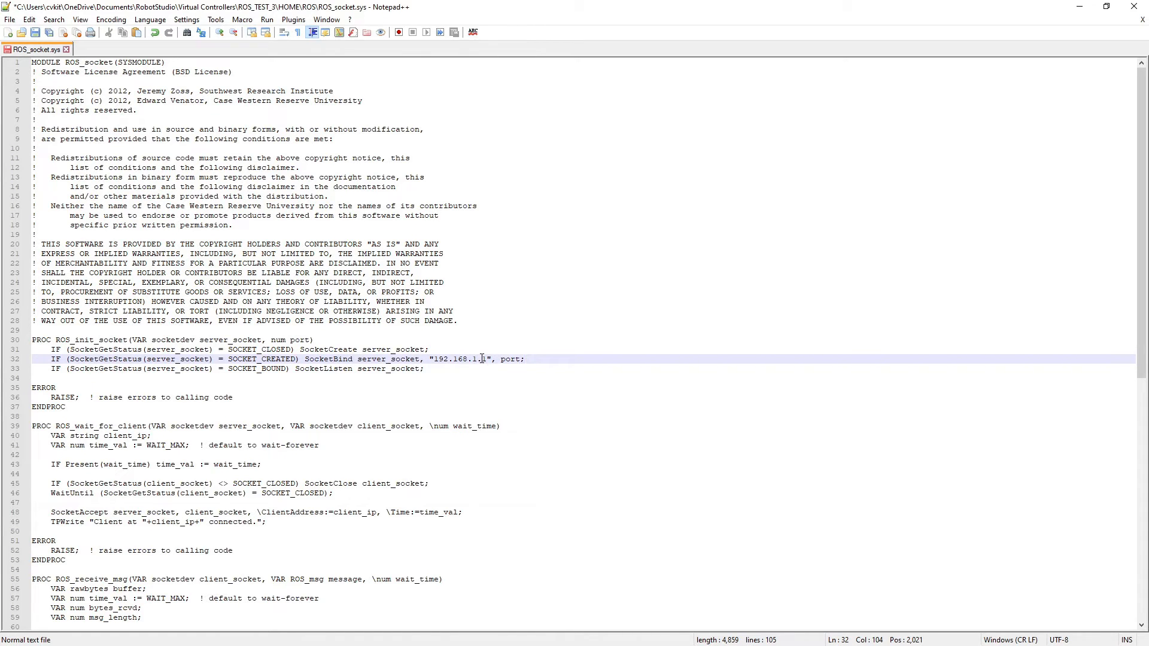
Step: Change the IP address in the SocketBind line to 192.168.1.24 and save ROS_socket.sys
left_click_drag(430, 362, 492, 360)
left_click(553, 351)
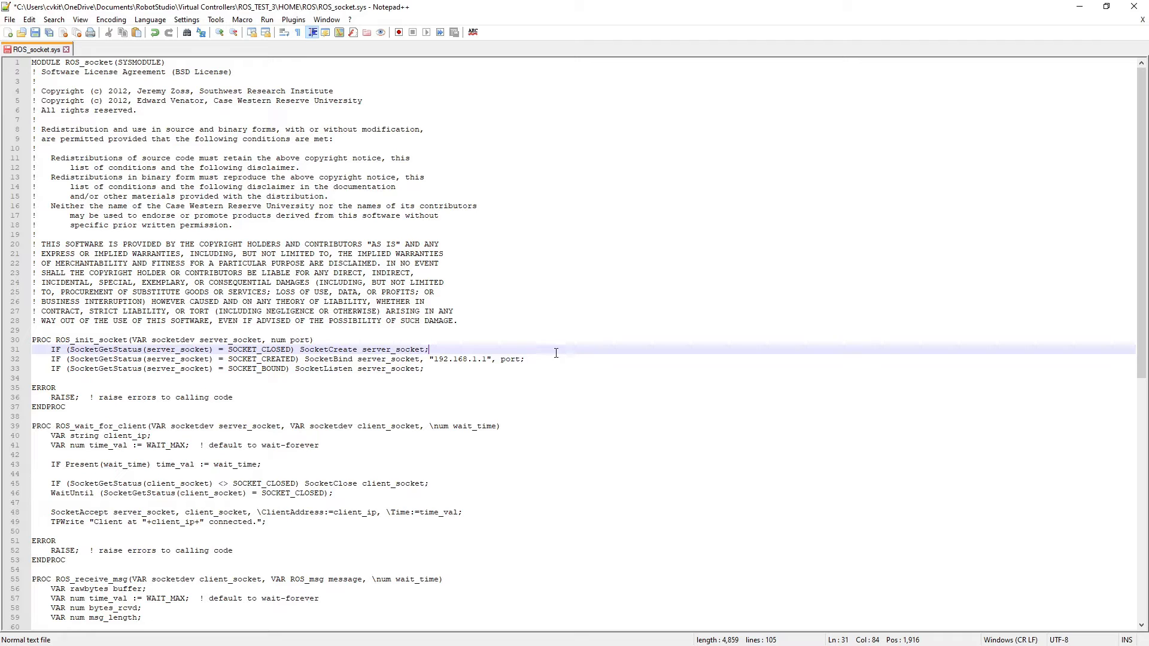
double_click(485, 359)
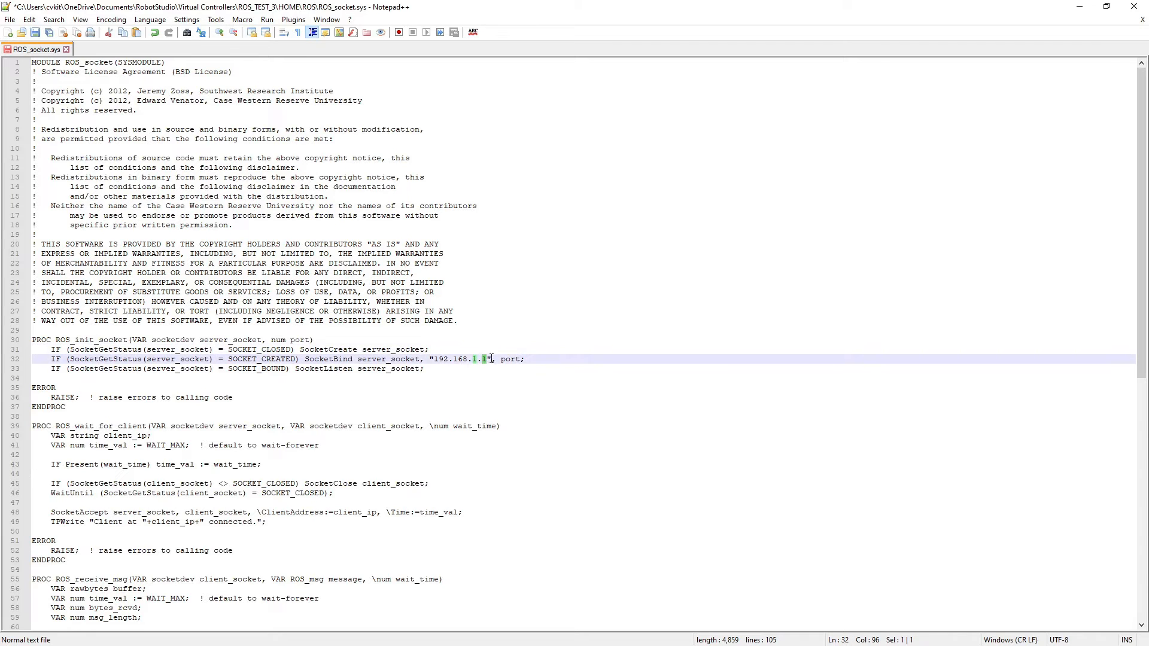
type("24")
key("ctrl+s")
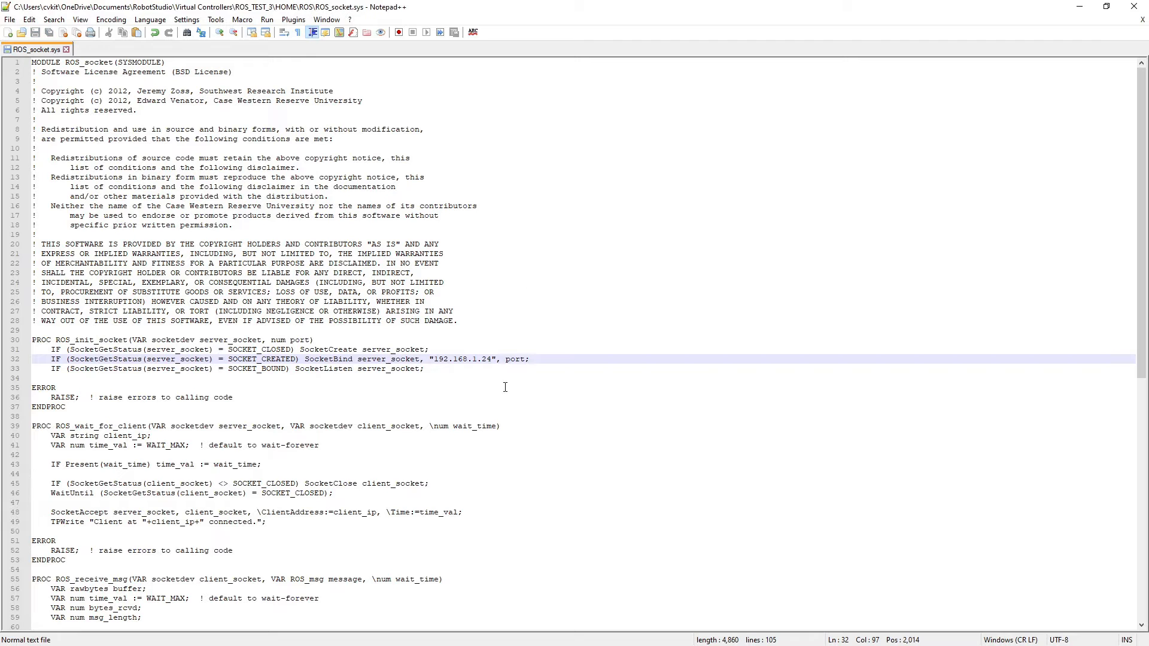
Step: Switch back to RobotStudio, open the virtual FlexPendant for ROS_TEST_3, and place it over the view
left_click(1080, 6)
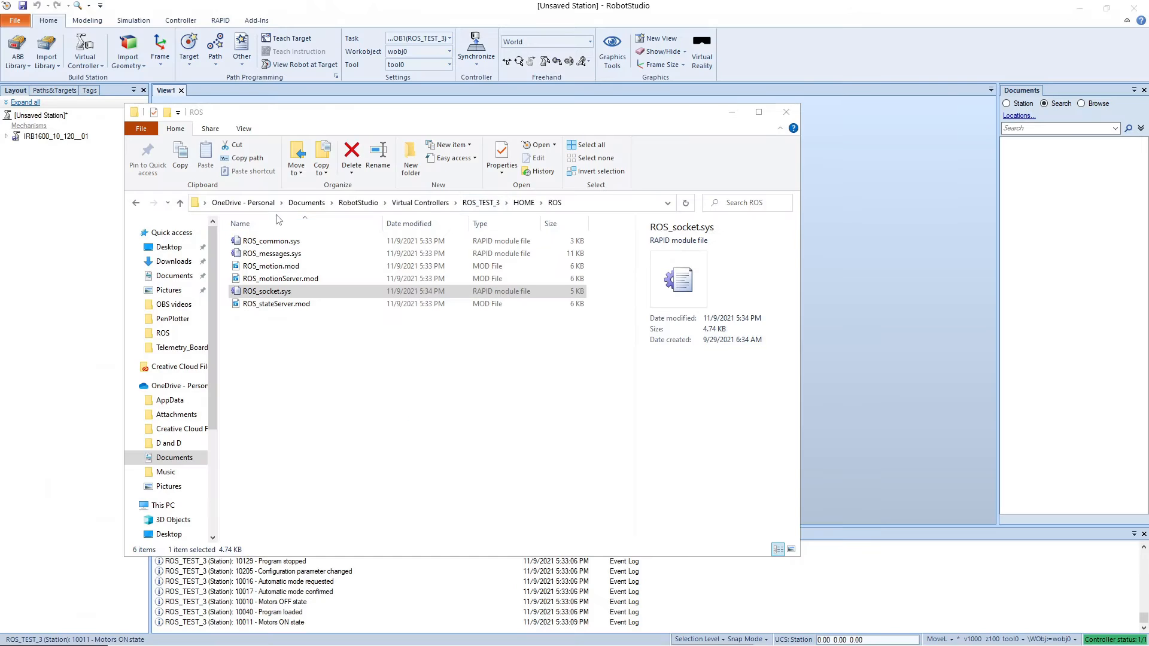
left_click(728, 114)
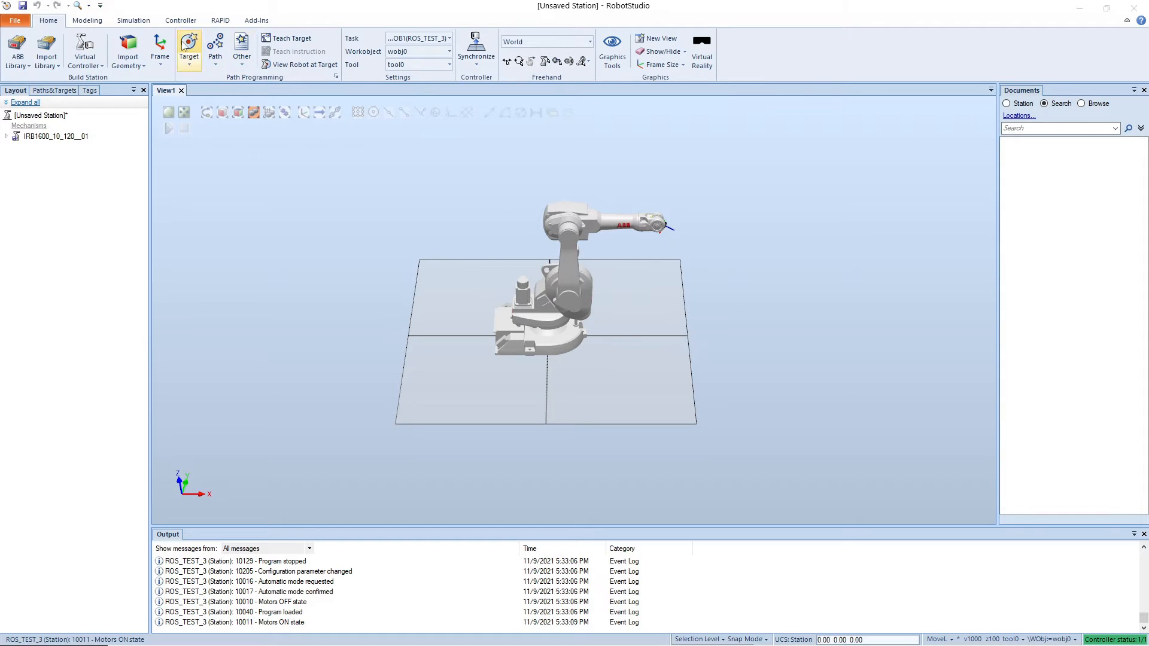
left_click(134, 20)
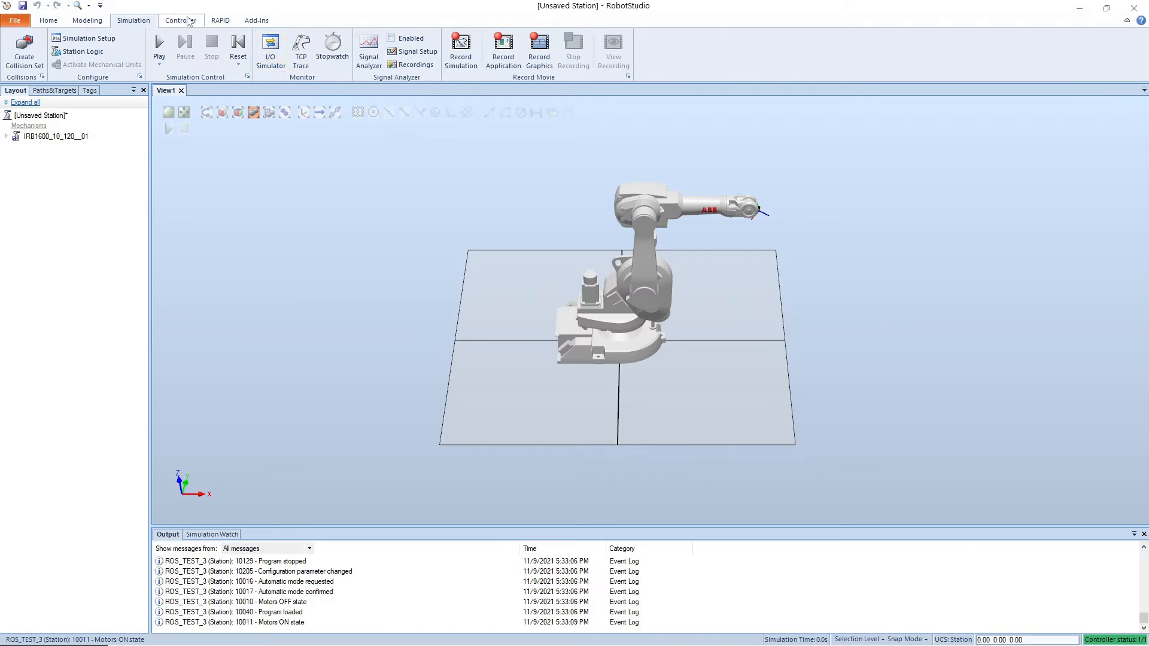
left_click(180, 19)
left_click(339, 47)
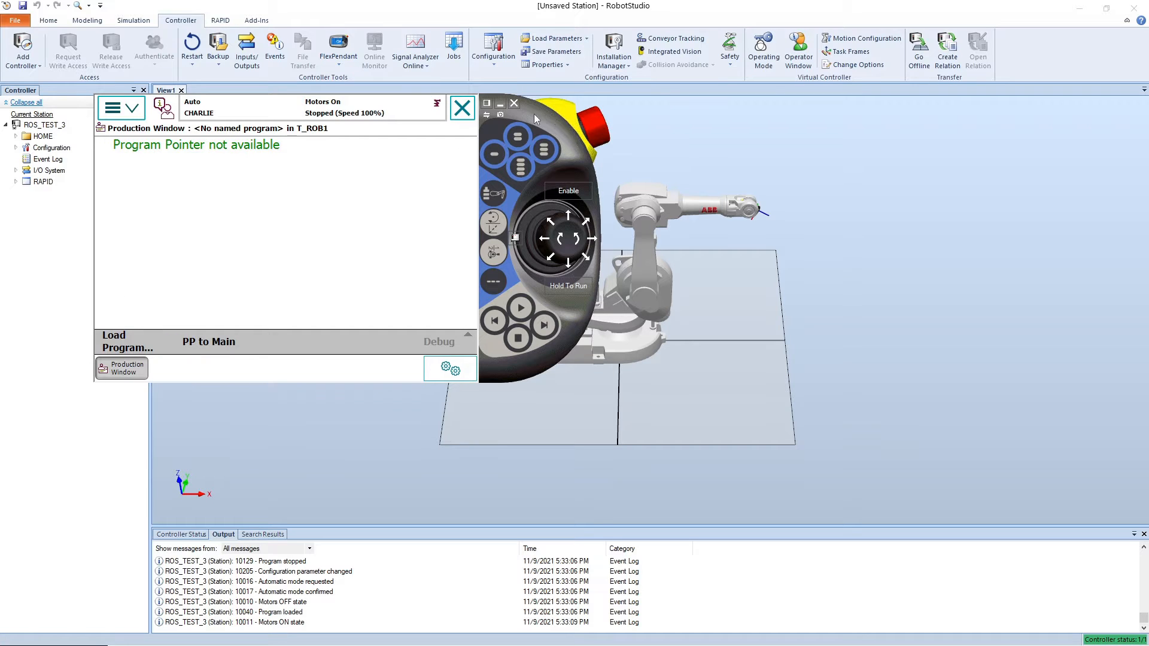
left_click_drag(534, 114, 812, 171)
Step: Open the FlexPendant's Control Panel and switch the controller to Manual mode
left_click(396, 164)
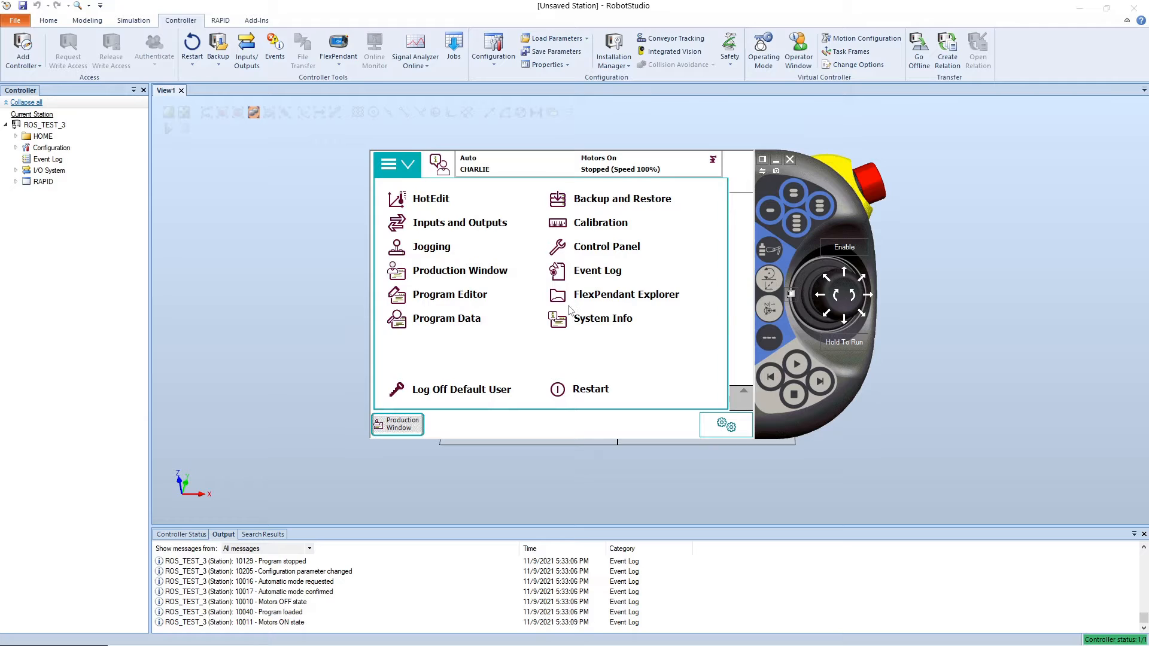
left_click(621, 240)
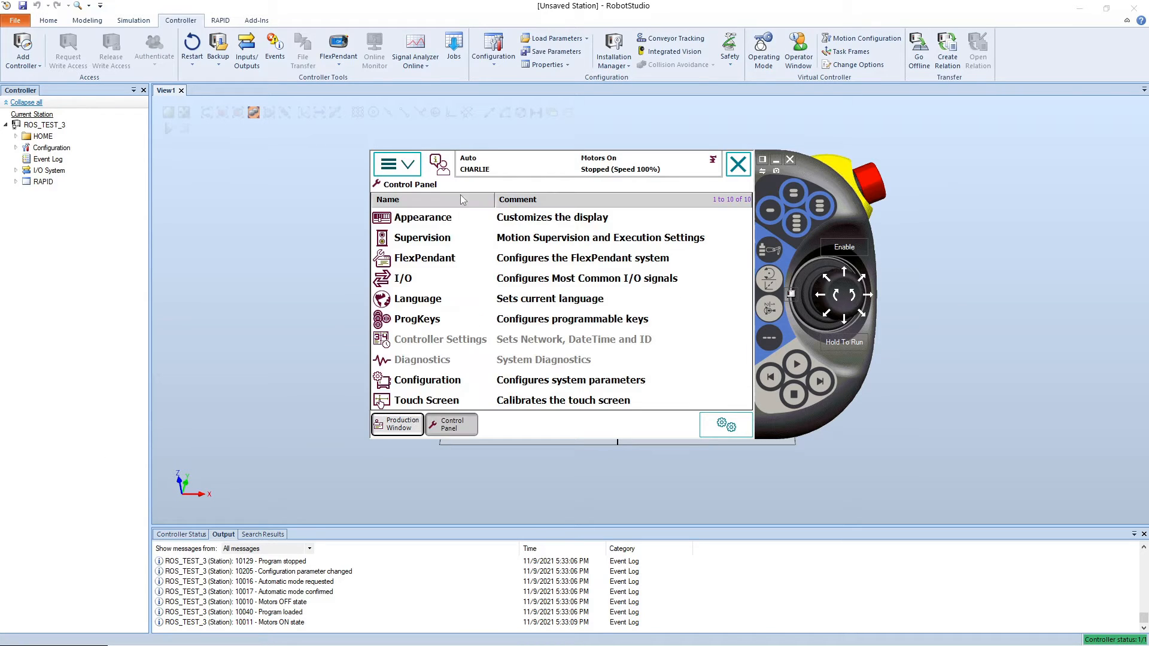
left_click(797, 293)
left_click(834, 348)
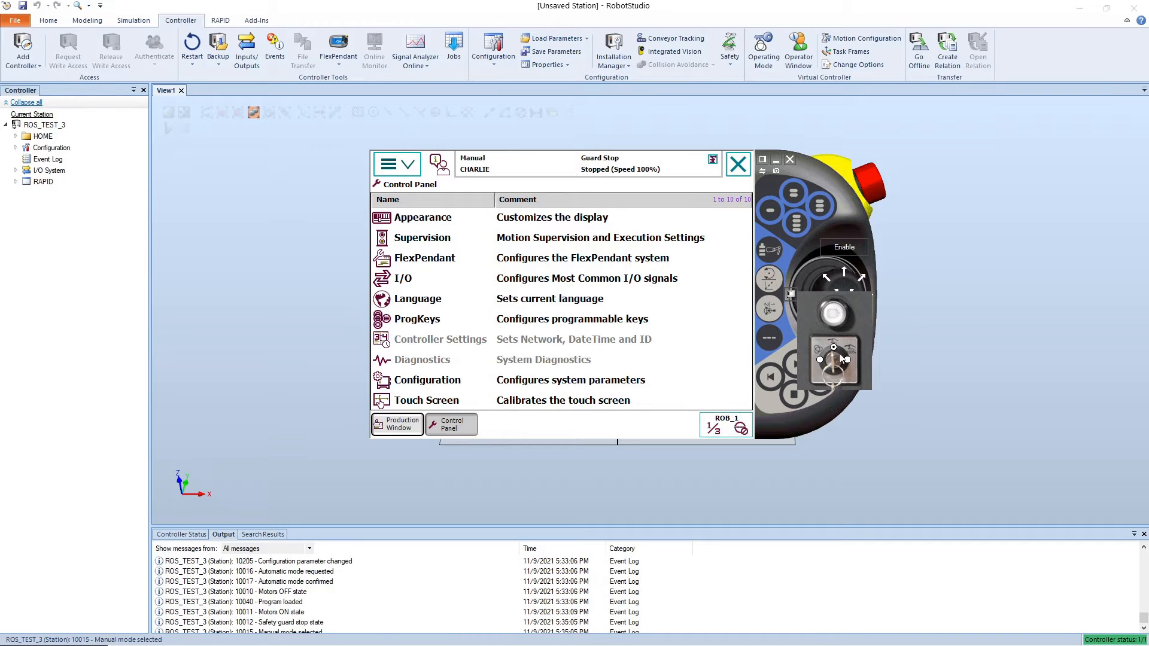
Step: Open the system parameter configuration, choose the Controller topic, and show all entries of the Task type
left_click(443, 381)
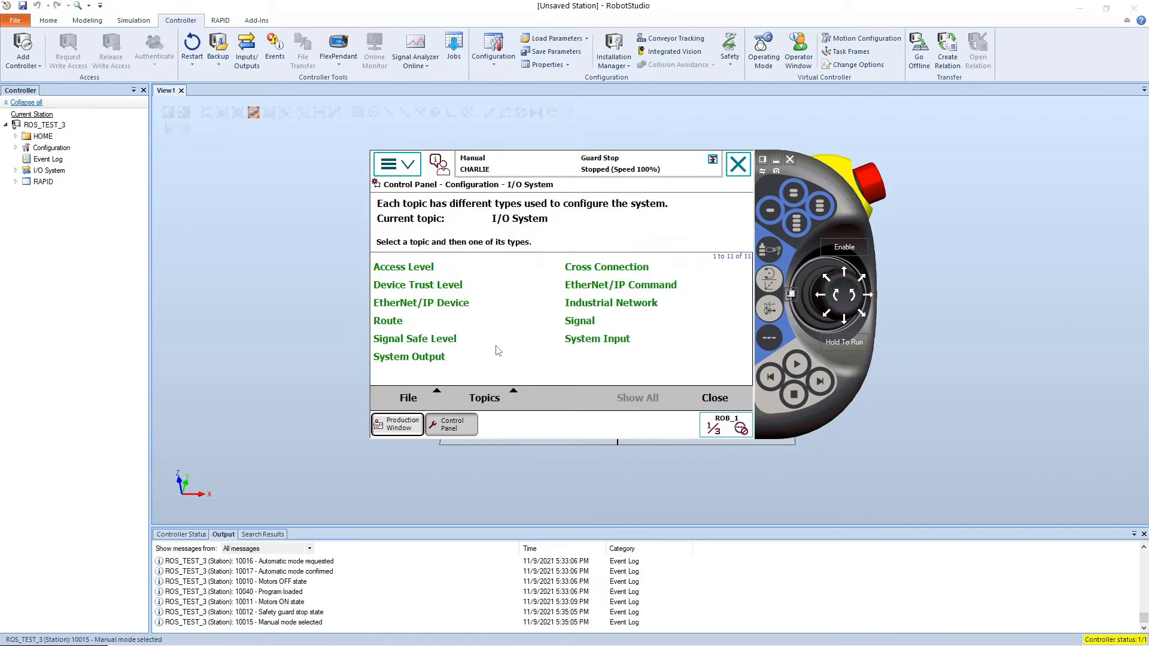
left_click(485, 398)
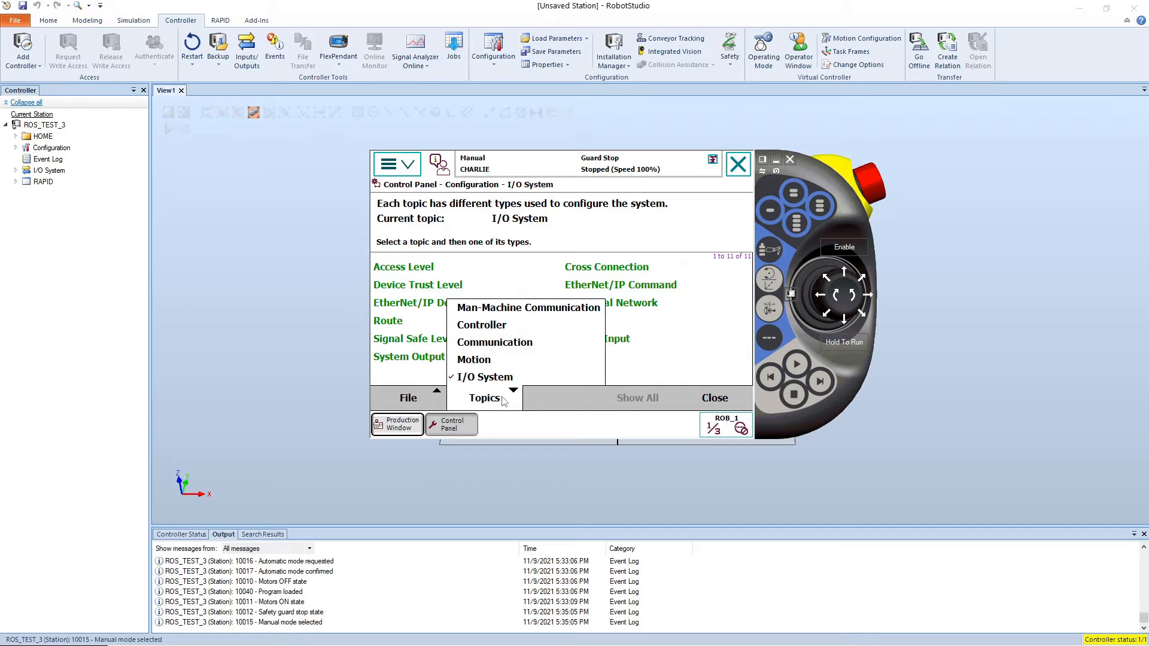
left_click(501, 332)
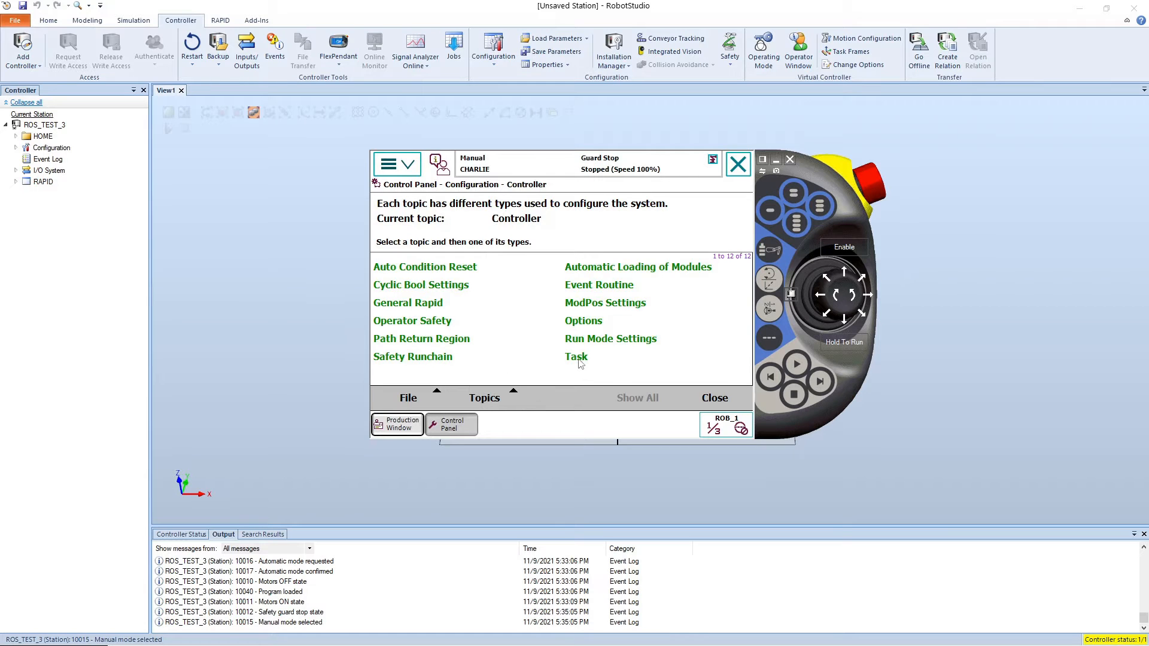
left_click(577, 359)
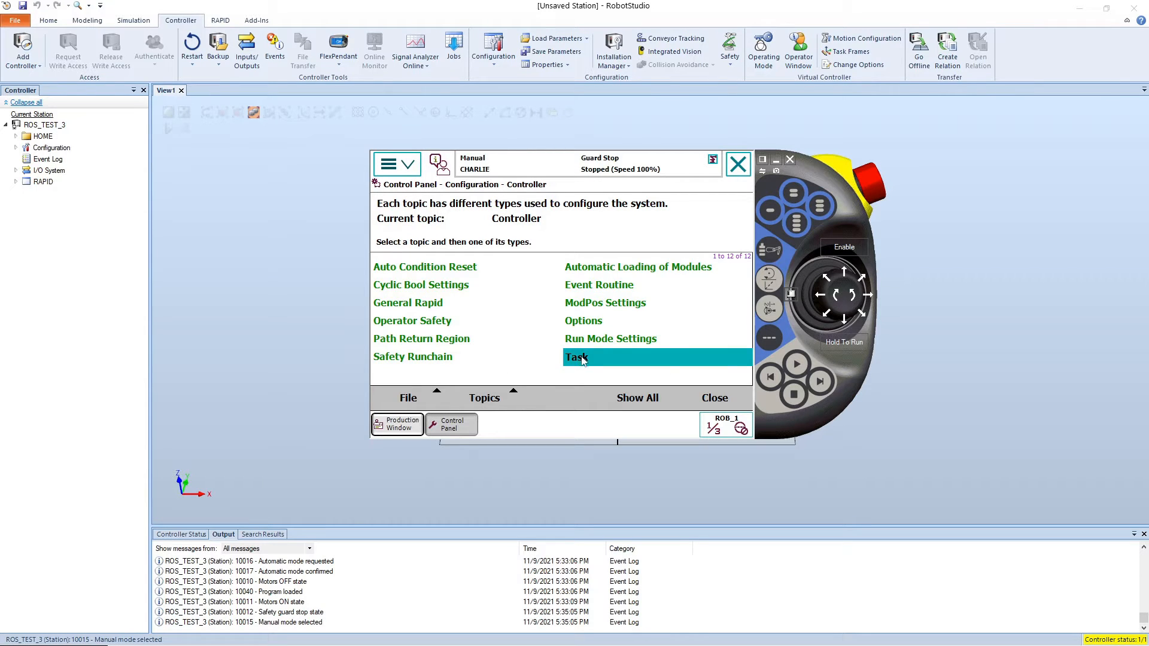
left_click(582, 359)
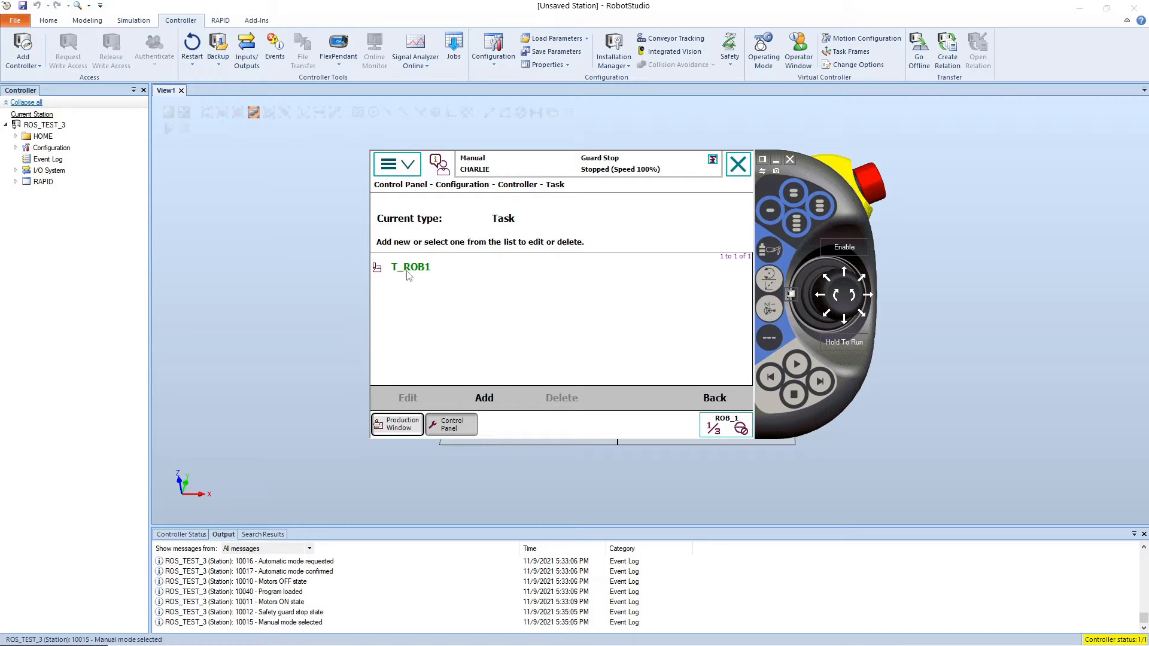
Step: Add a new task entry and name it ROS_StateServer
left_click(484, 398)
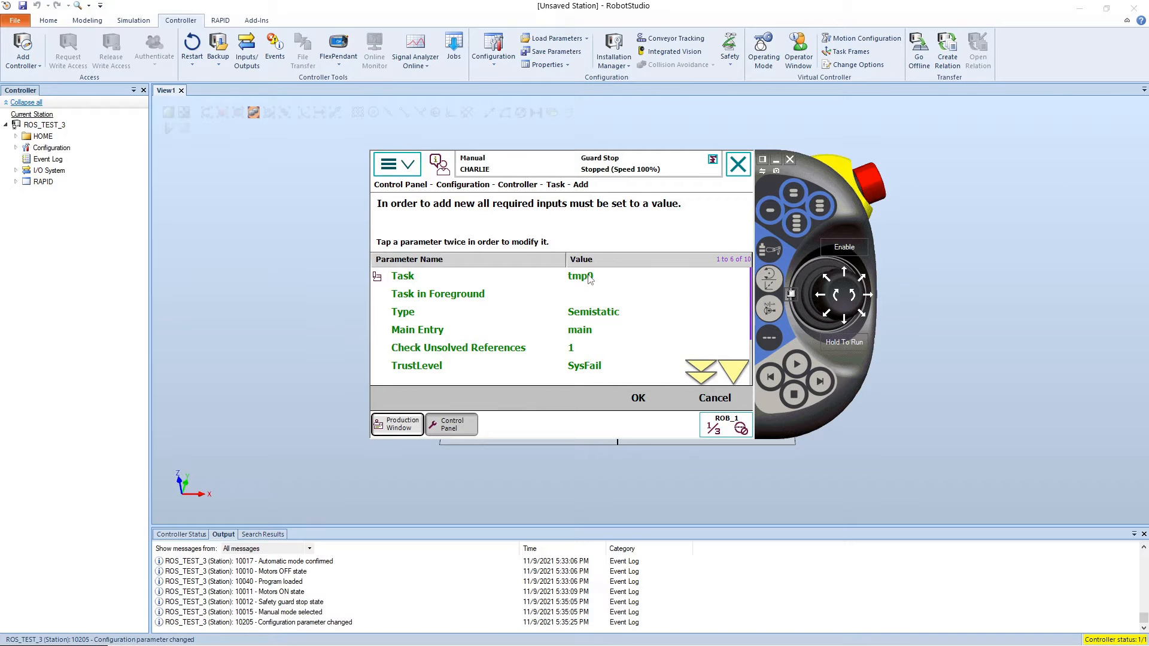
left_click(627, 280)
left_click(584, 277)
left_click(576, 274)
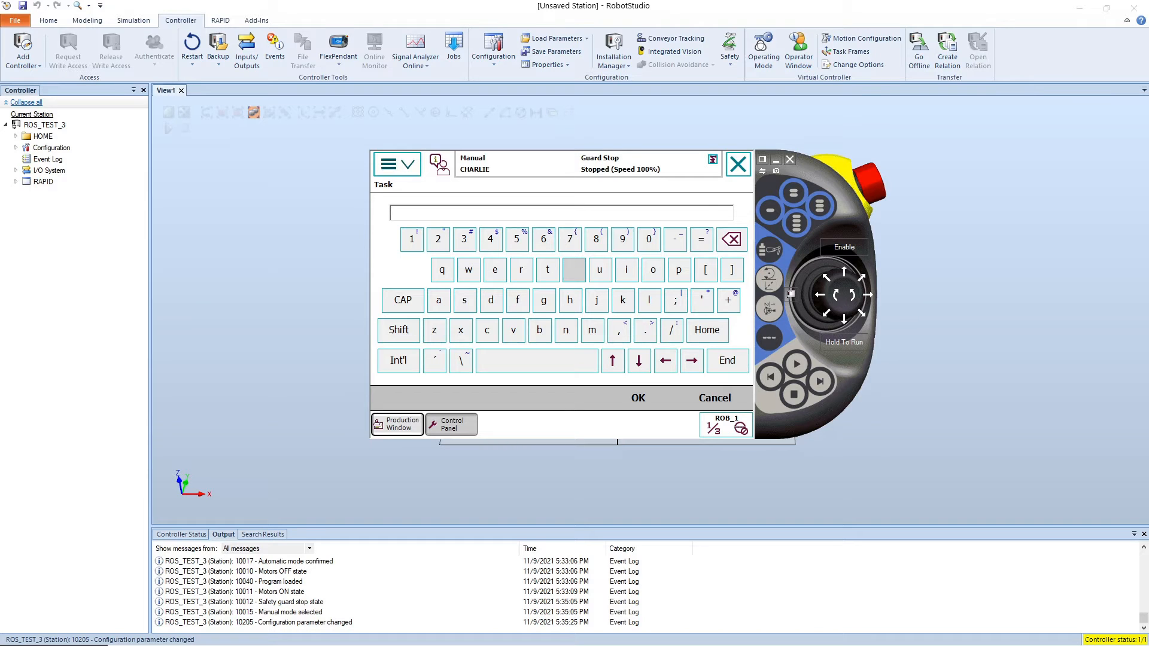
type("ROS_StateServer")
left_click(648, 399)
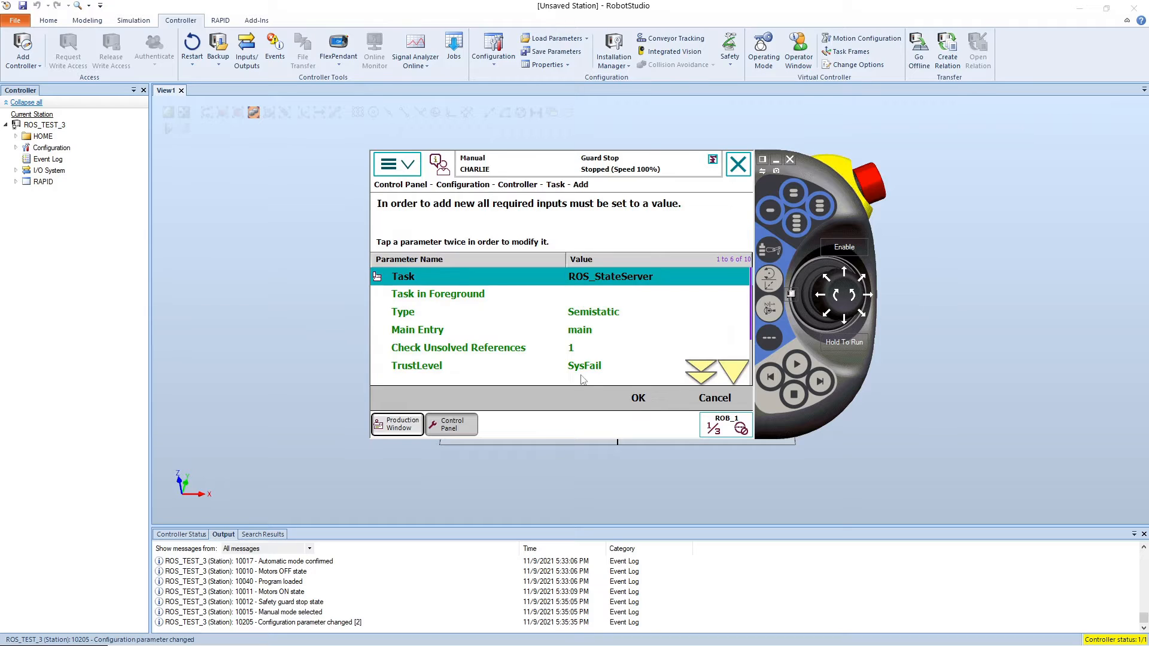
Step: Set the ROS_StateServer task's TrustLevel to No Safety and save the entry without restarting the controller
left_click(590, 317)
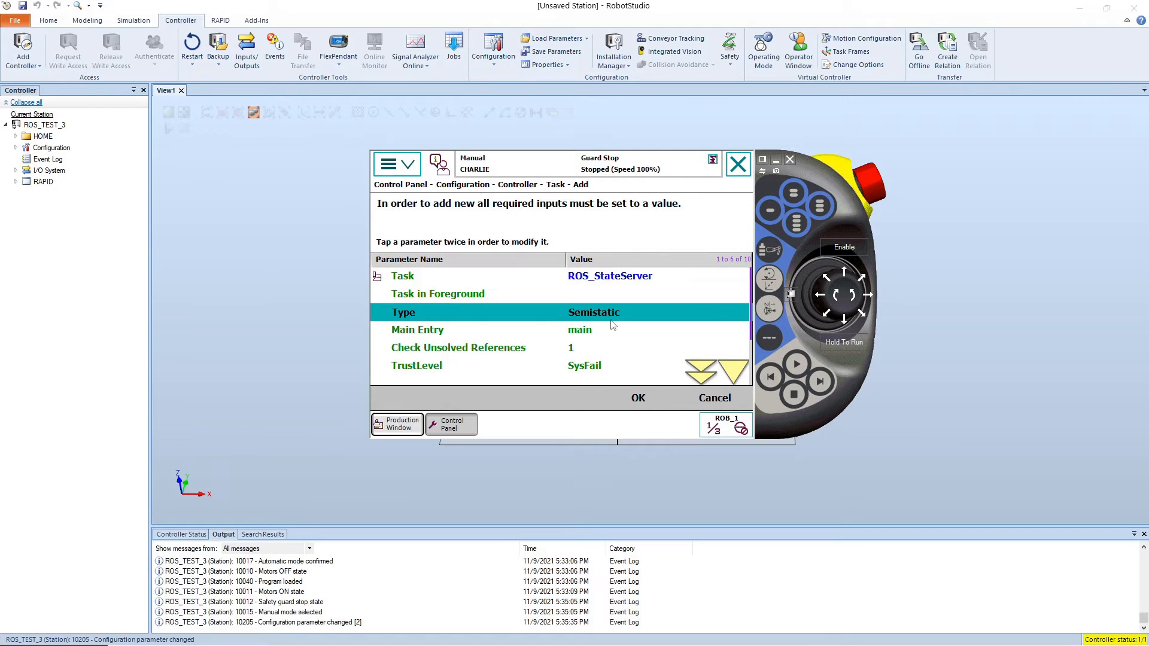
double_click(589, 368)
left_click(592, 348)
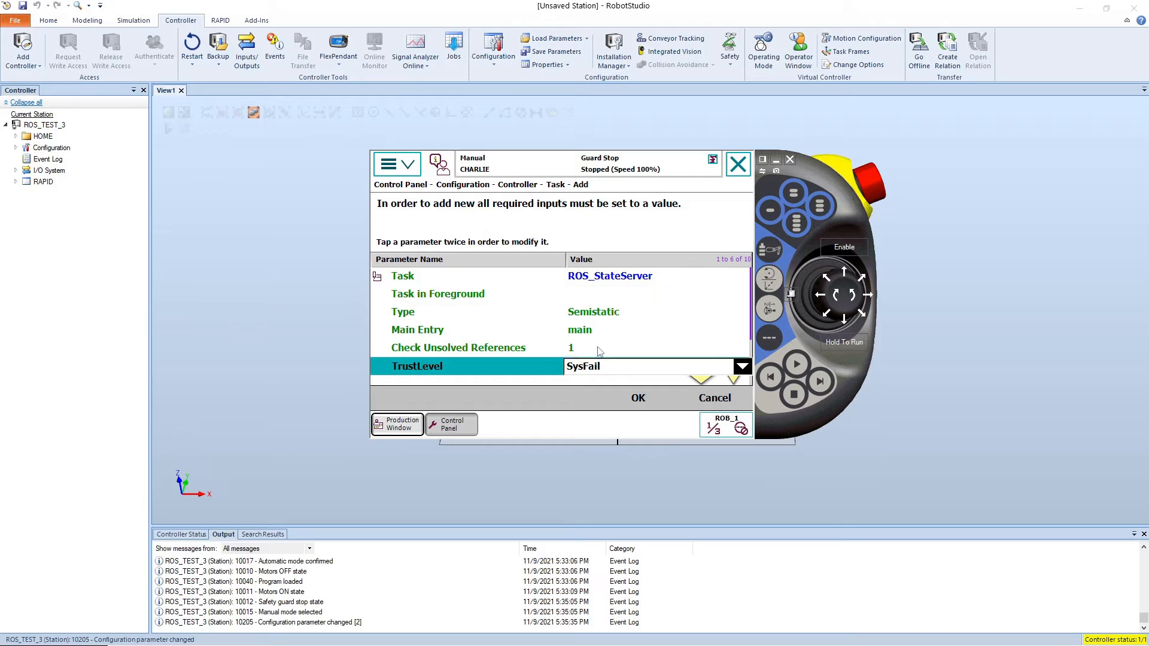
left_click(642, 398)
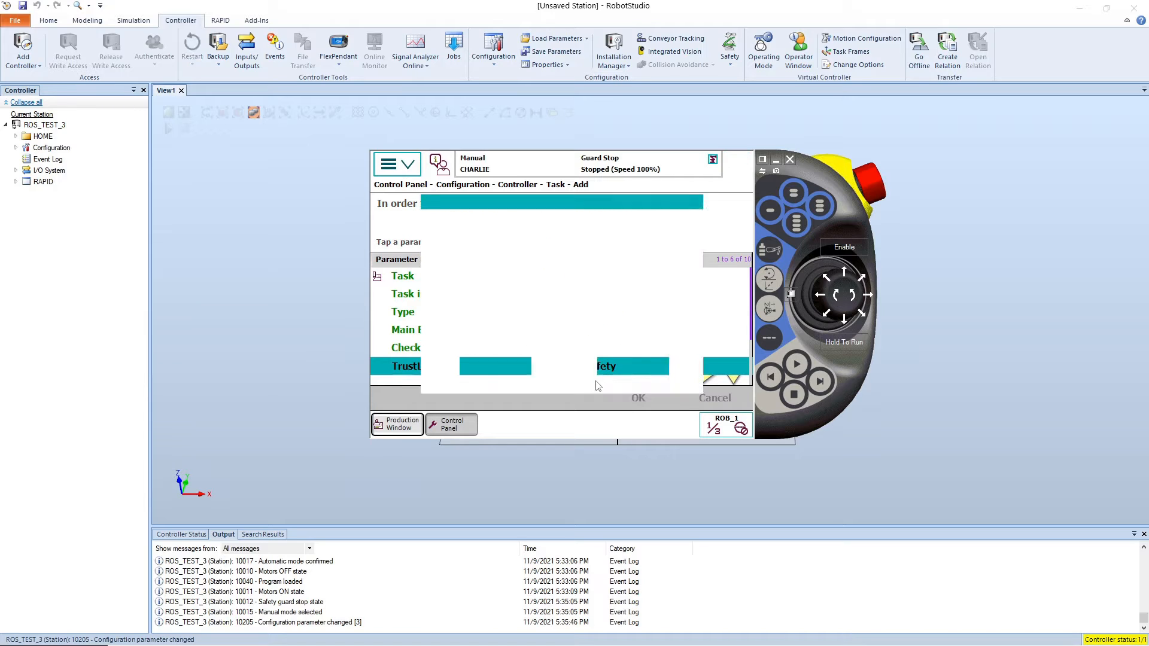
left_click(627, 366)
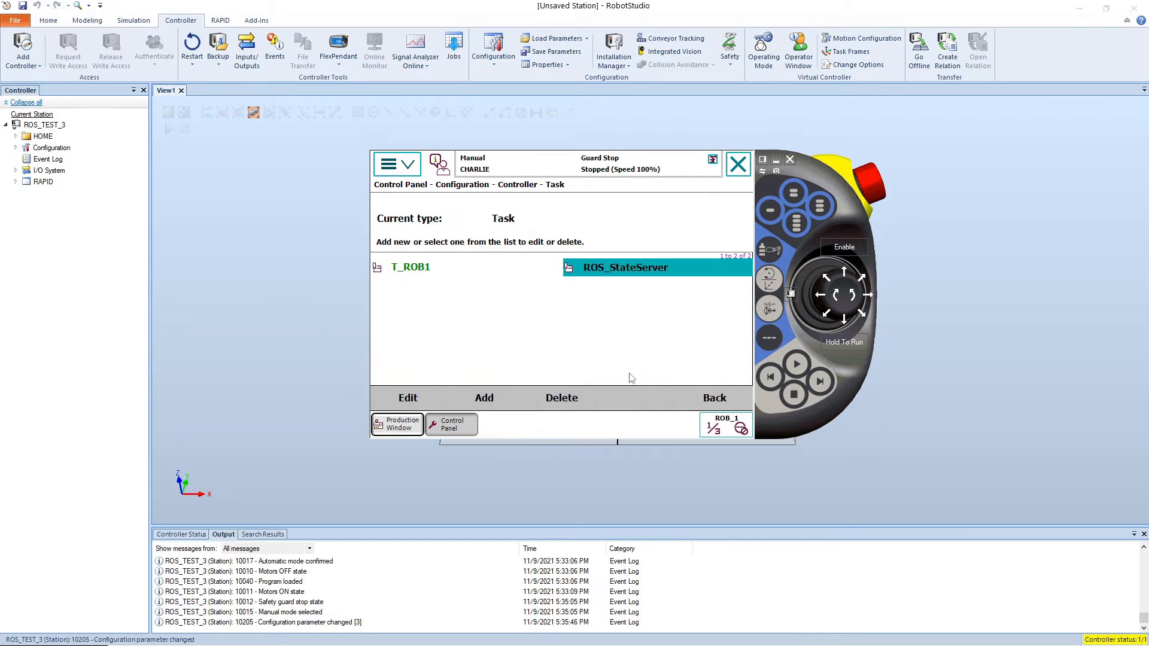
Step: Add another task entry and name it ROS_MotionServer
left_click(488, 398)
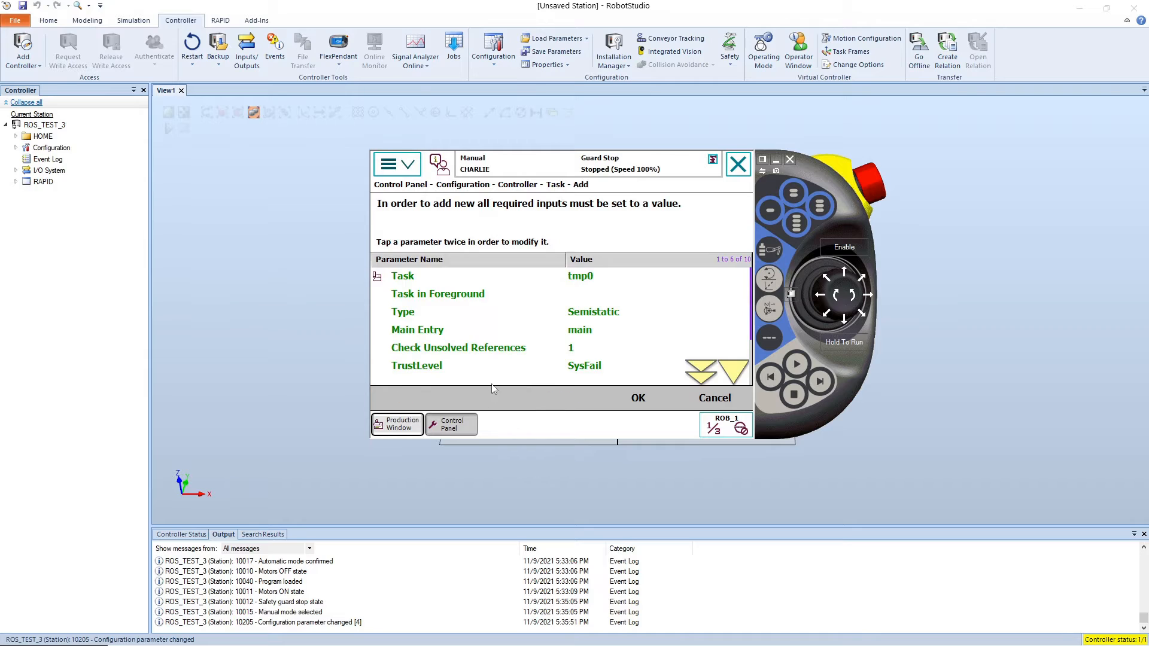
left_click(586, 277)
left_click(587, 276)
left_click(452, 213)
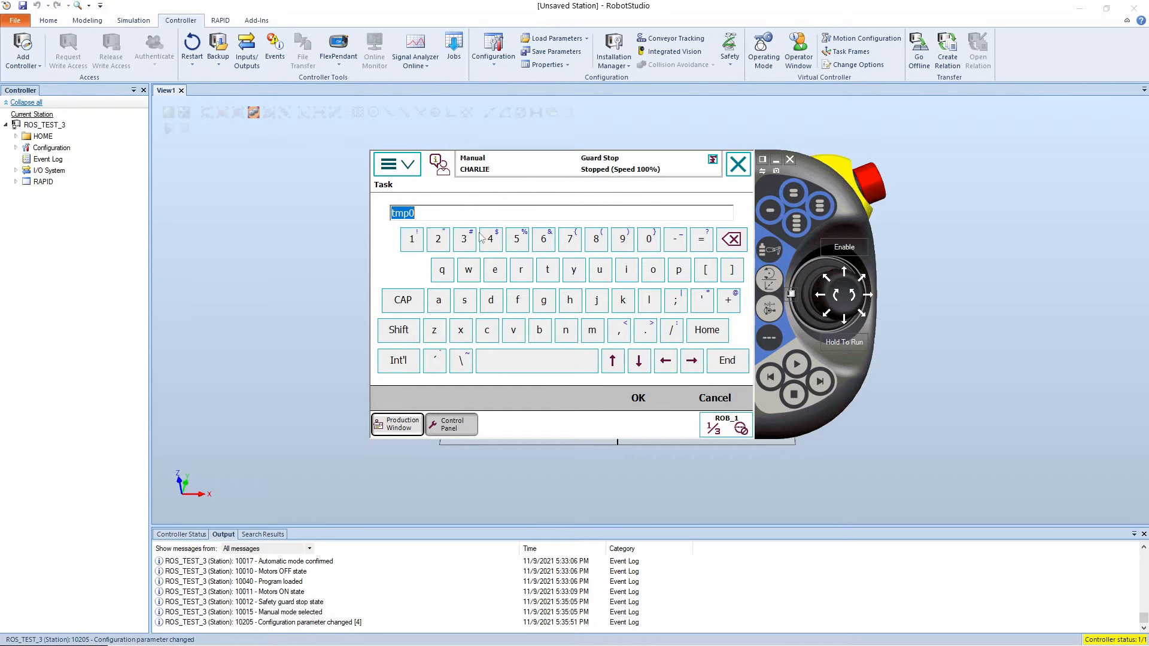
type("ROS_StateServer")
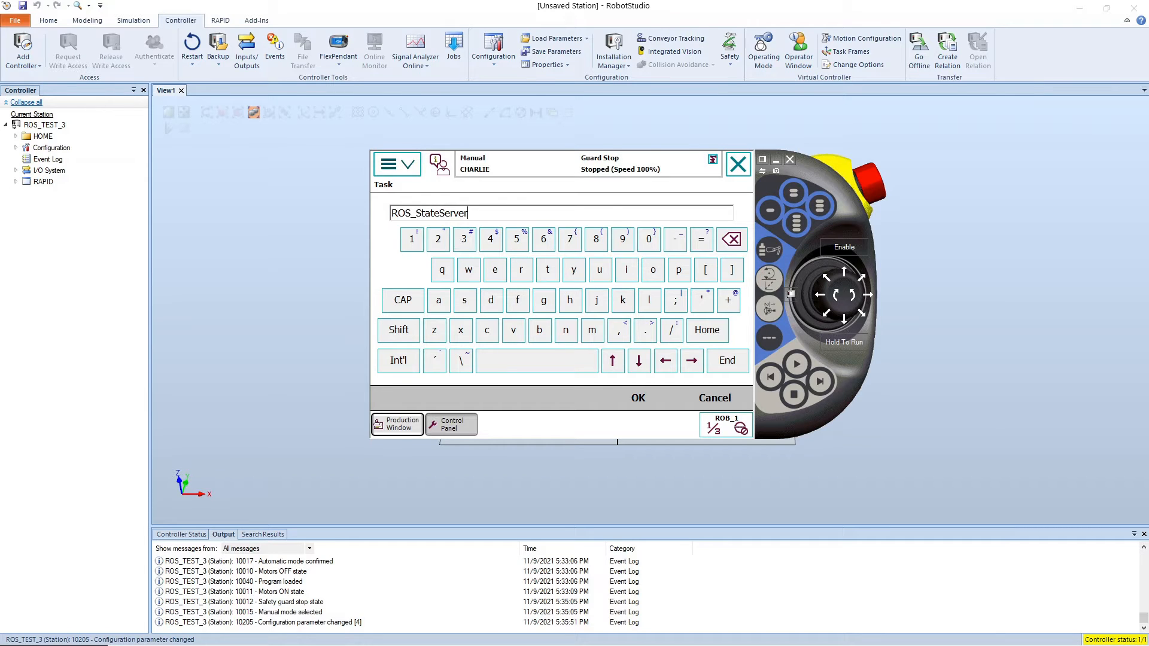
left_click_drag(469, 213, 417, 217)
type("Motion")
left_click(638, 398)
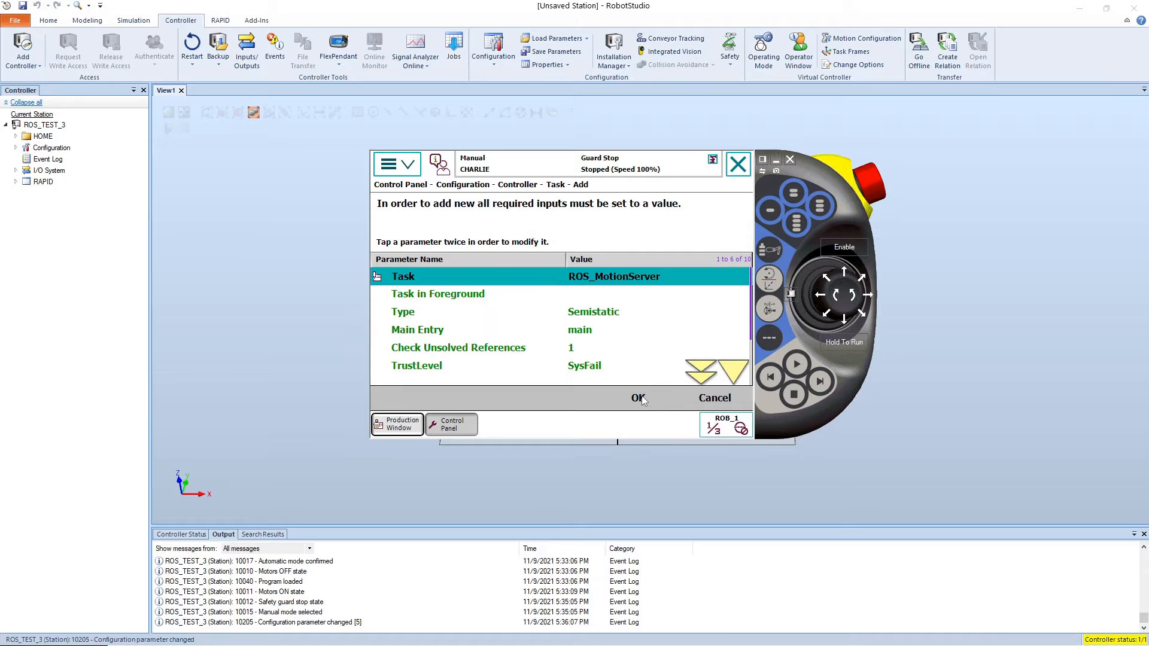
Step: Set the ROS_MotionServer task's TrustLevel to SysStop, save the entry, and restart the controller
double_click(595, 371)
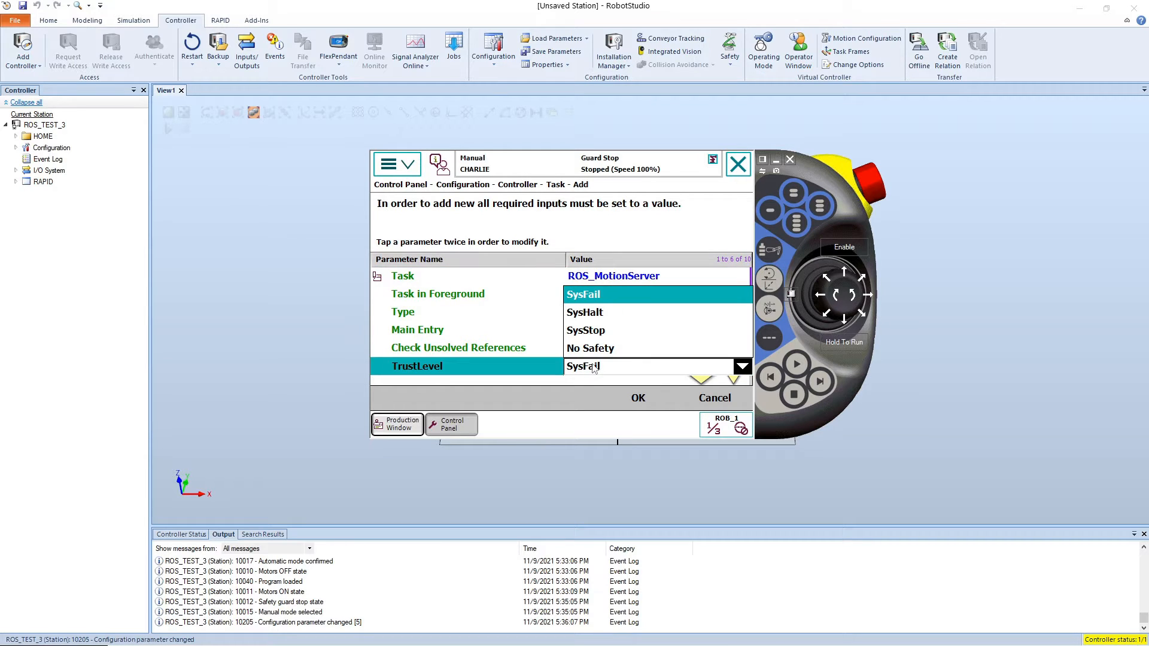
left_click(605, 333)
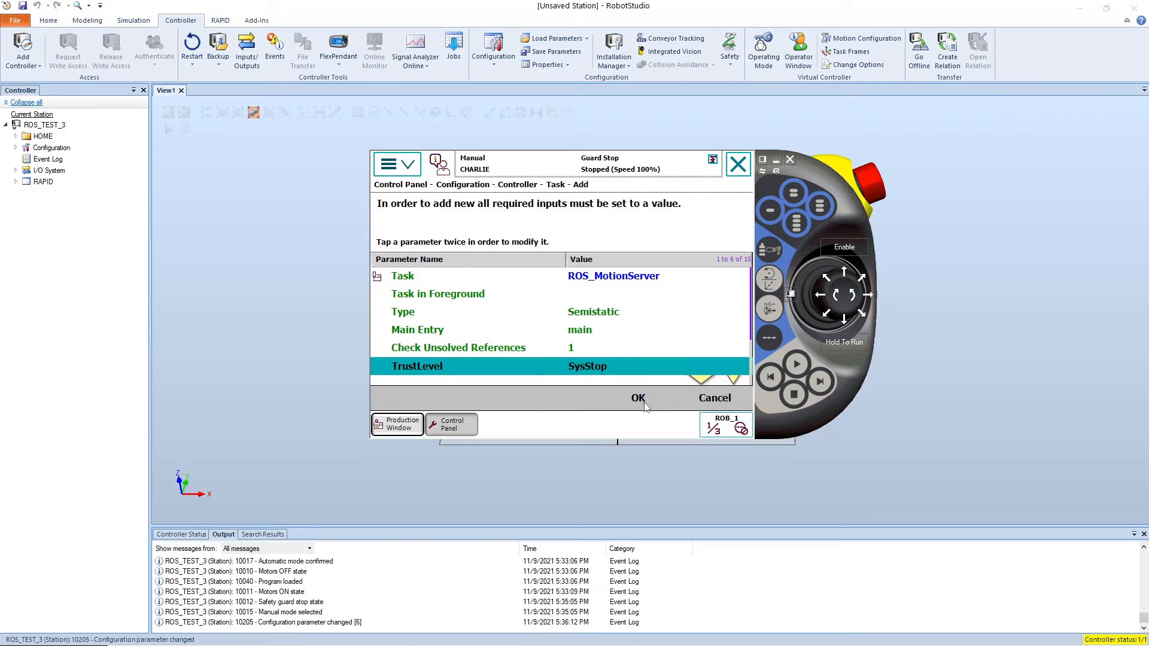
left_click(645, 406)
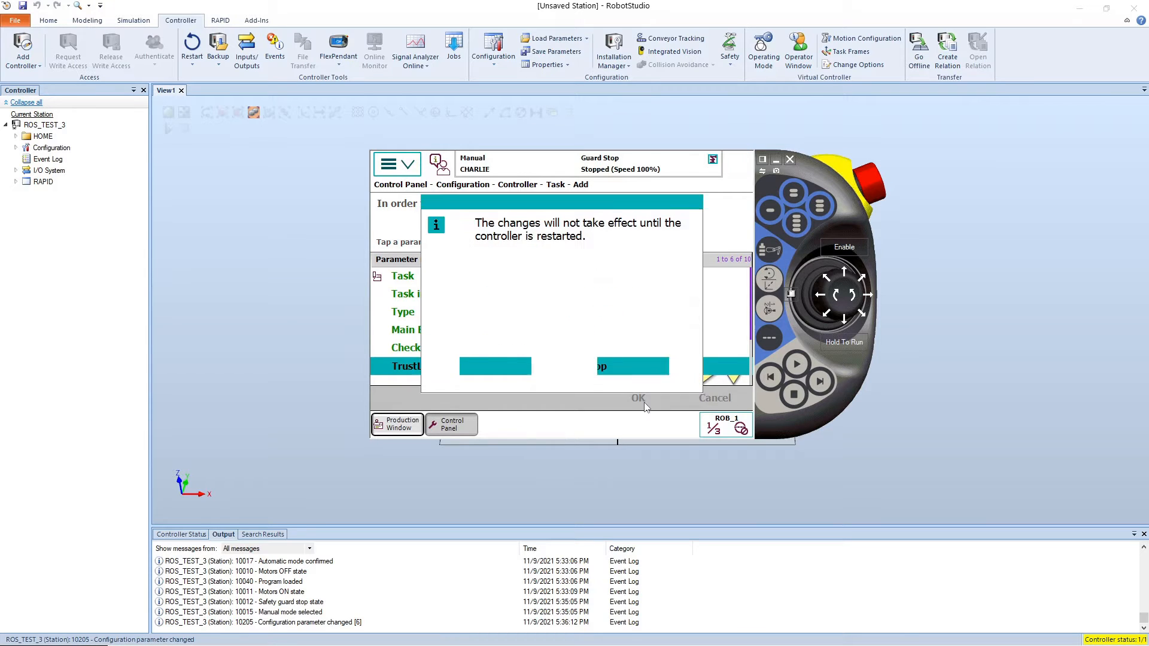
left_click(522, 373)
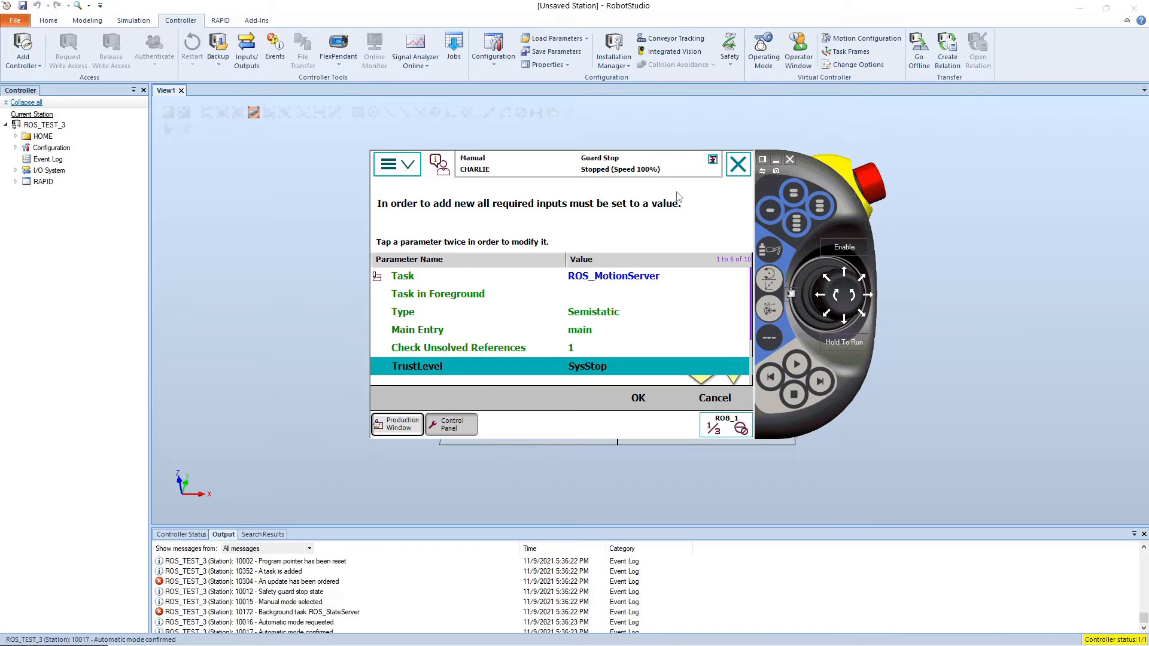
left_click(688, 399)
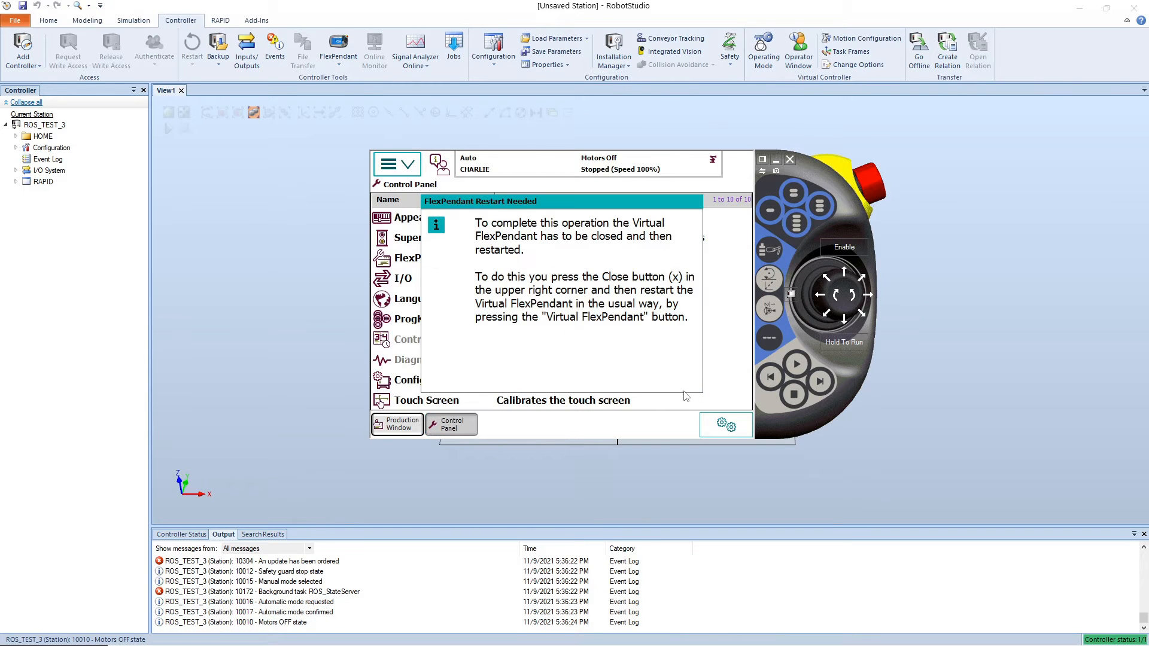
Step: Close and reopen the virtual FlexPendant, place it over the view, and acknowledge its error message
left_click(790, 160)
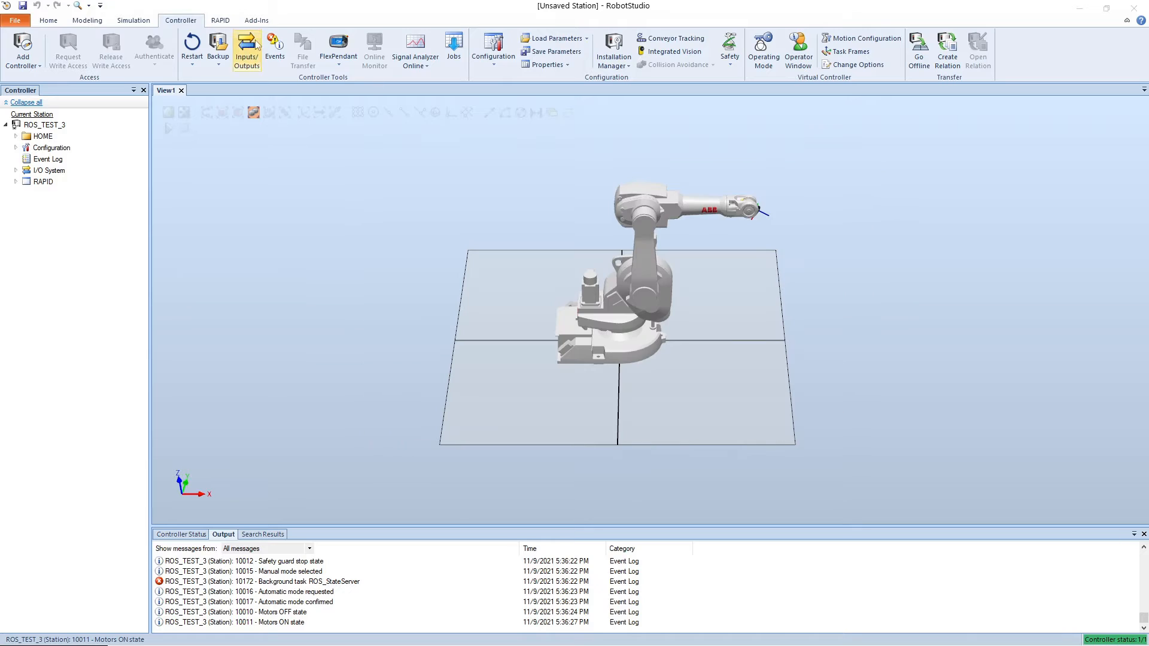
left_click(338, 42)
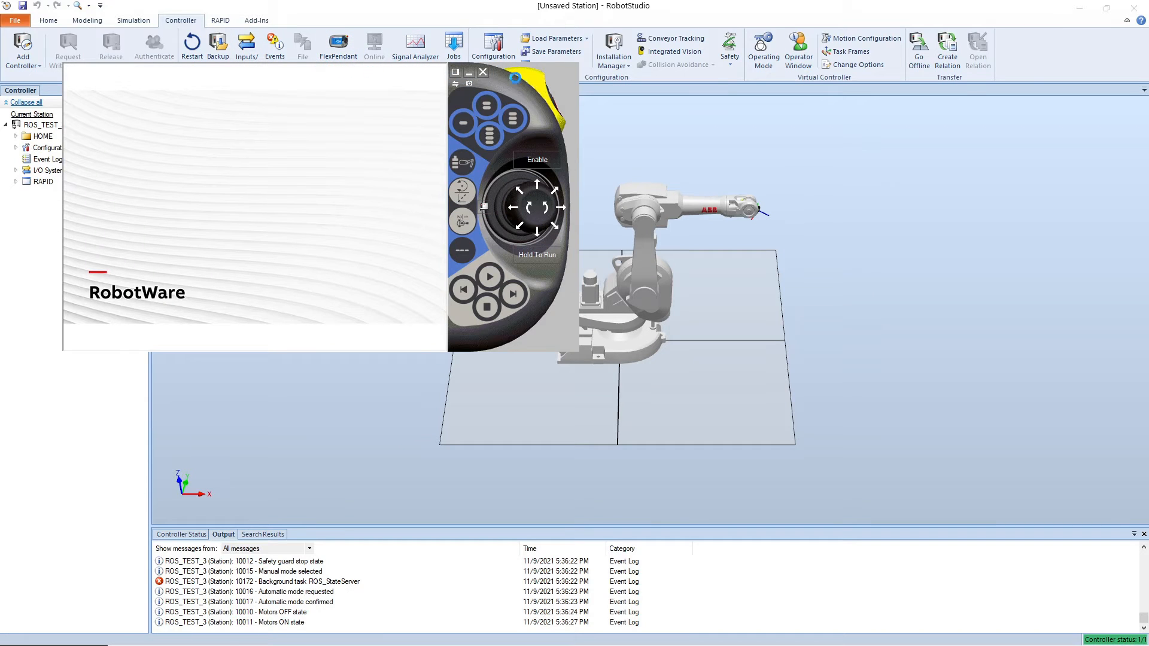
left_click_drag(532, 96, 716, 216)
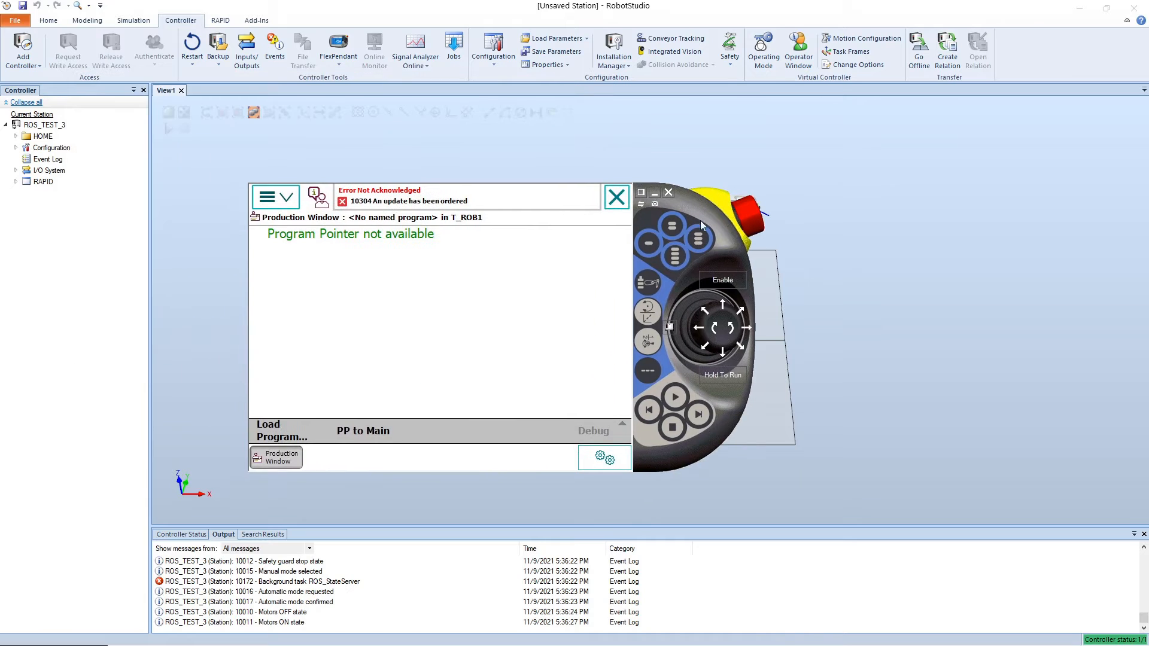
left_click(429, 197)
left_click(580, 427)
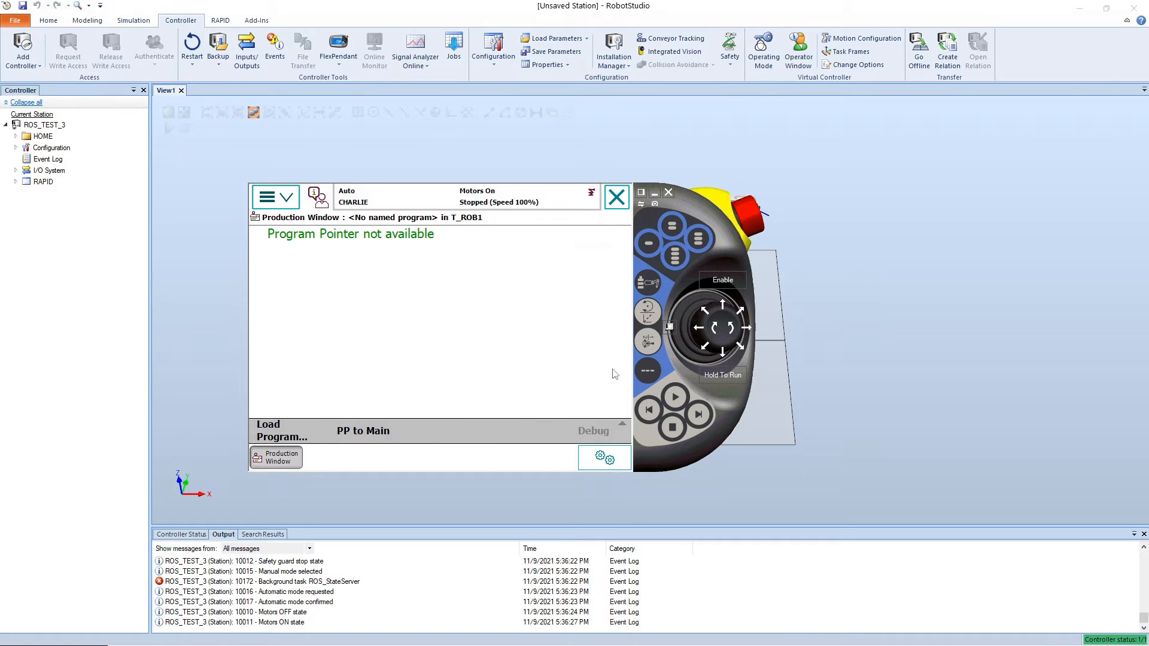
Step: Switch the controller to Manual mode and open the FlexPendant's Control Panel
left_click(673, 327)
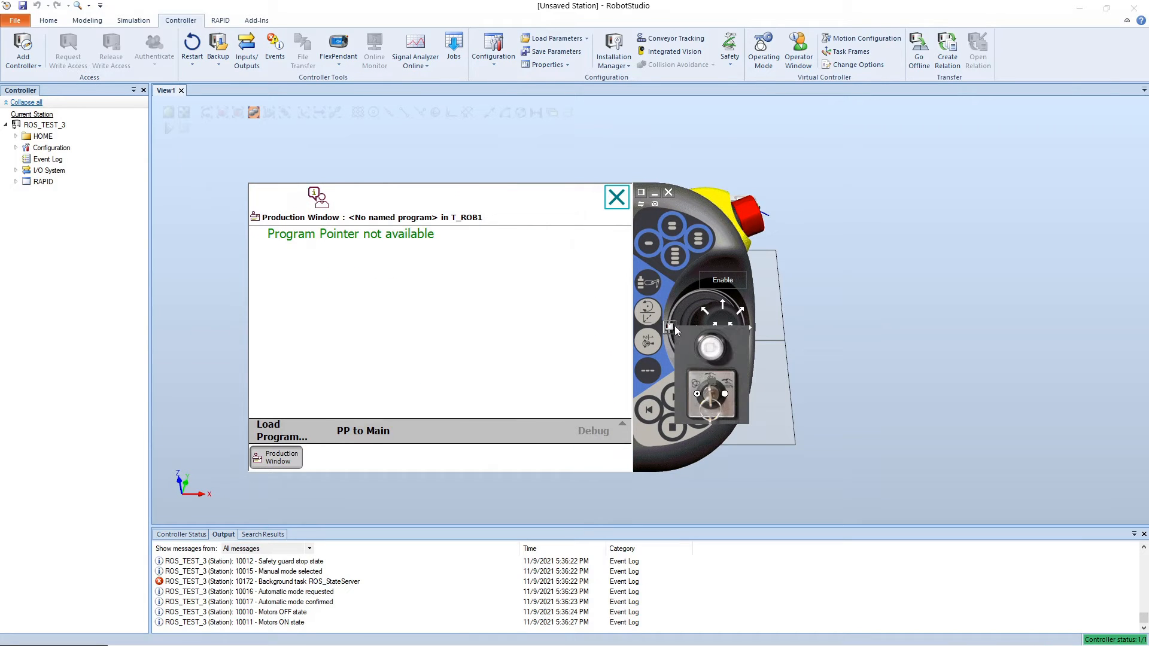
left_click(711, 388)
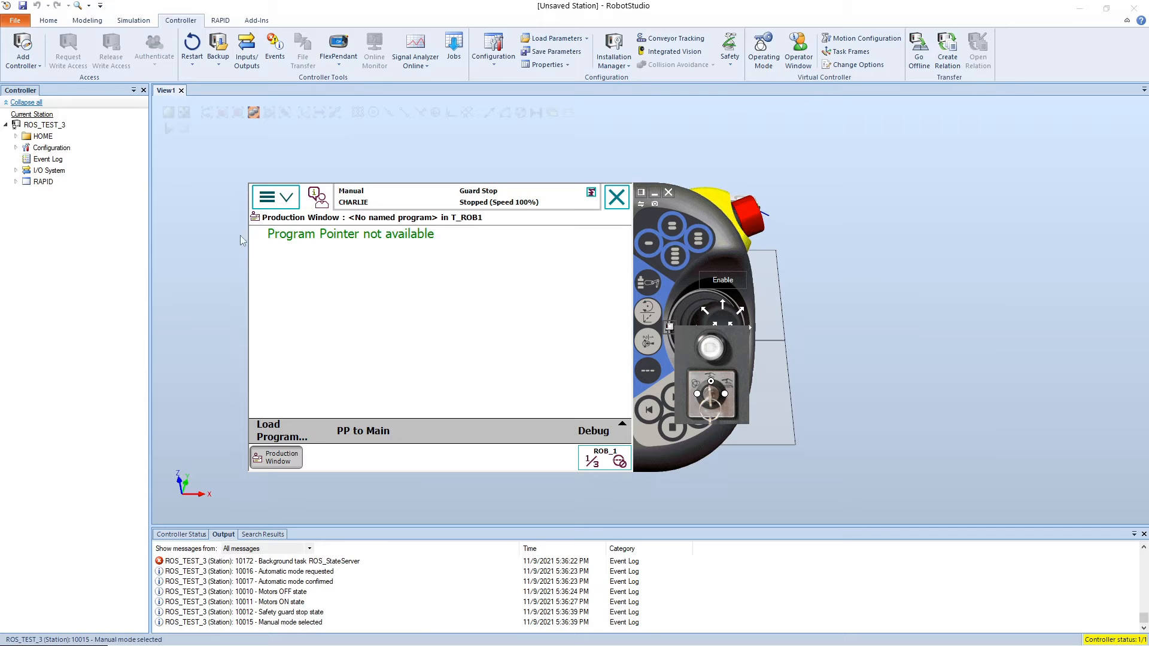
left_click(282, 197)
left_click(488, 282)
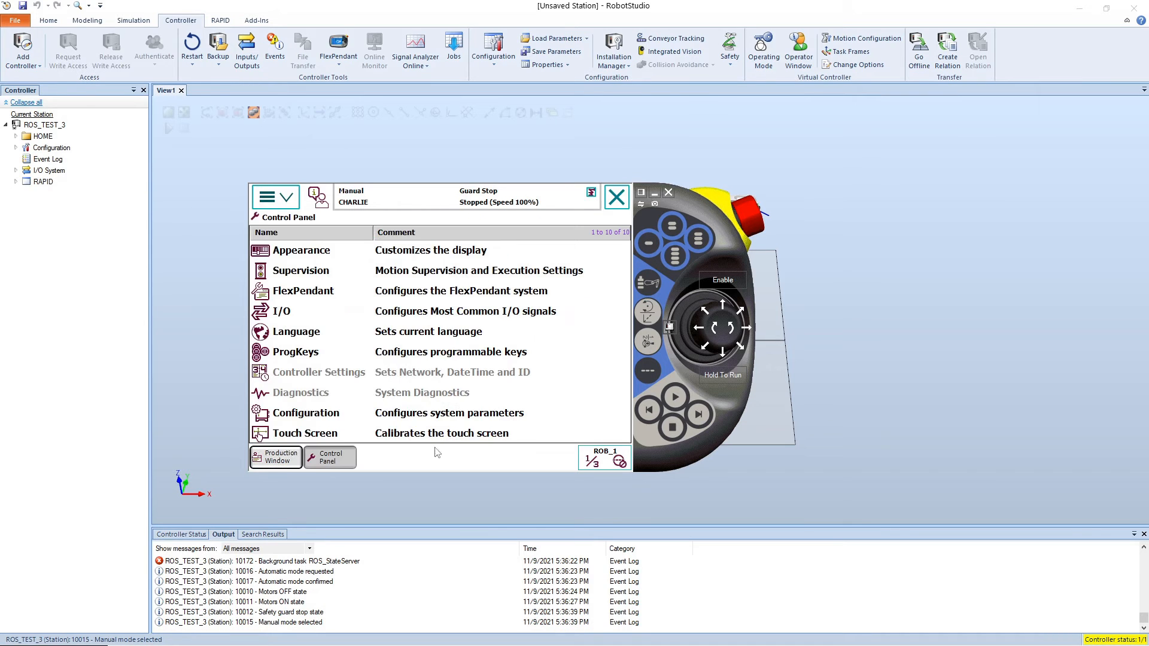
Step: In the system parameter configuration, show all Signal entries of the I/O System topic and start a new signal
left_click(294, 421)
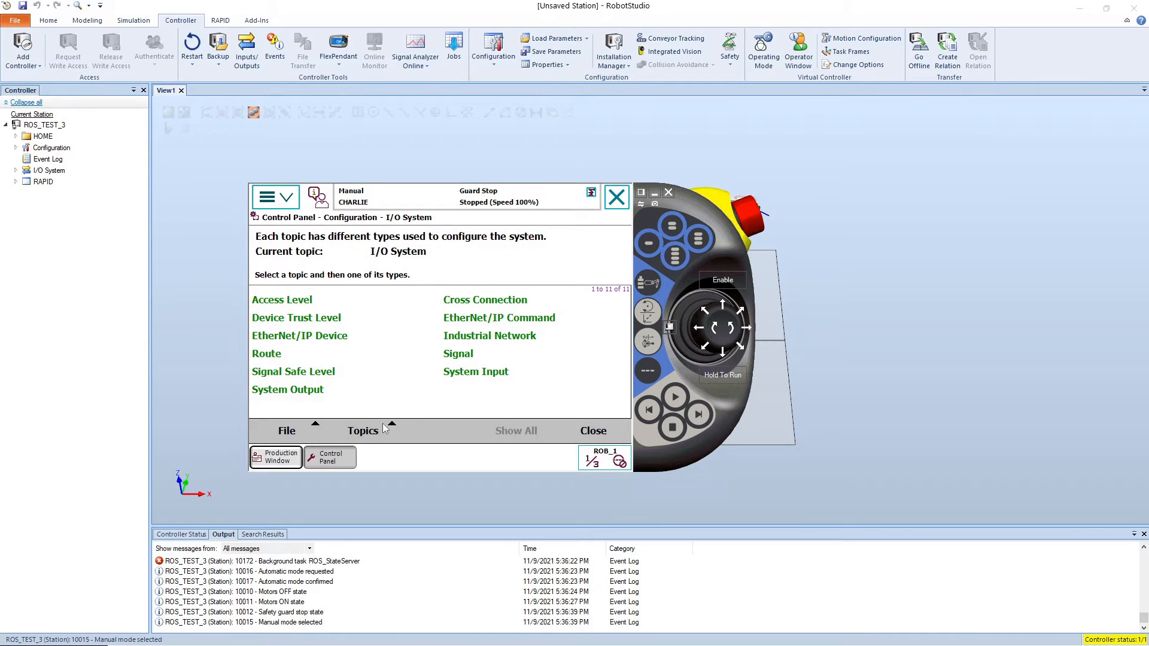
left_click(383, 428)
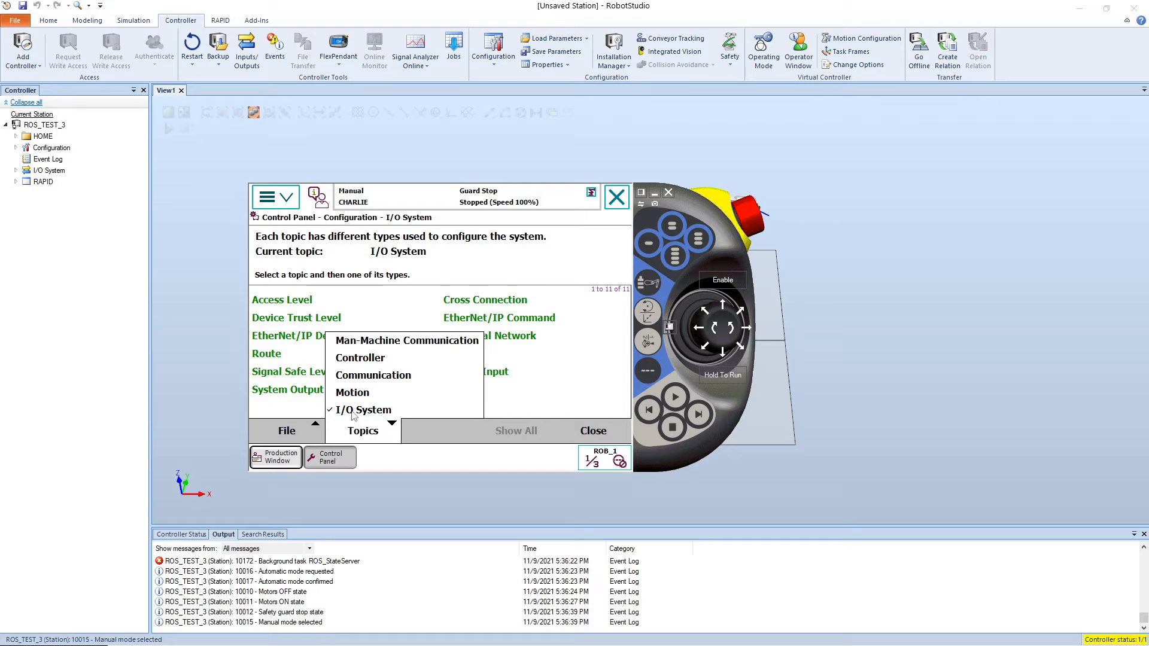
left_click(307, 406)
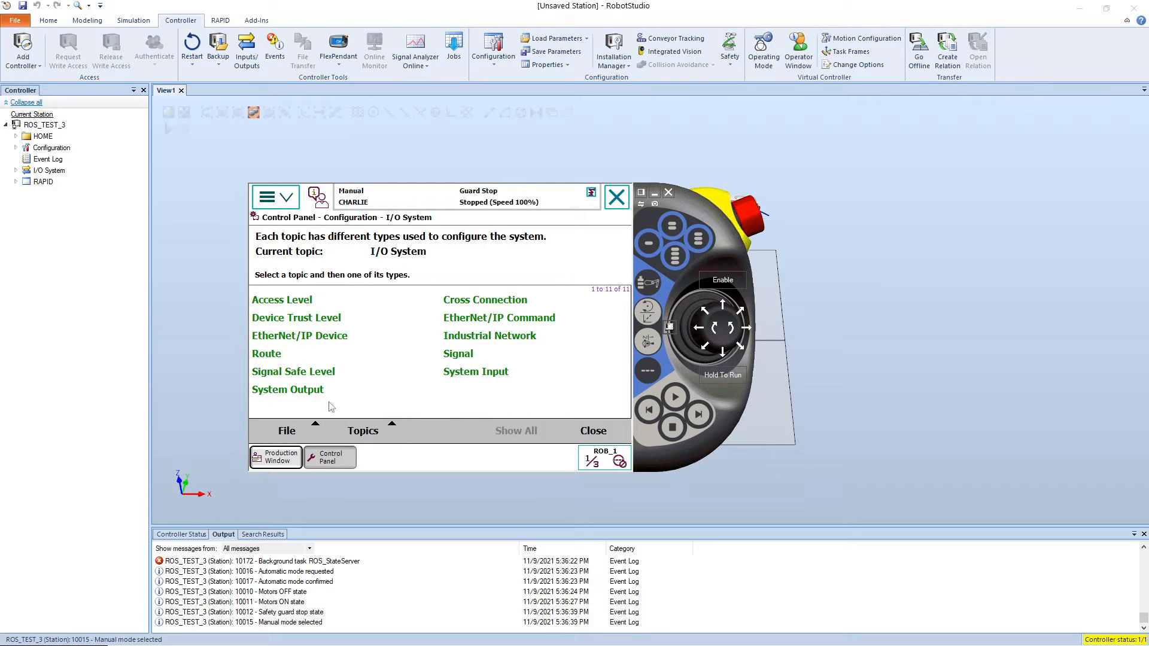
left_click(466, 356)
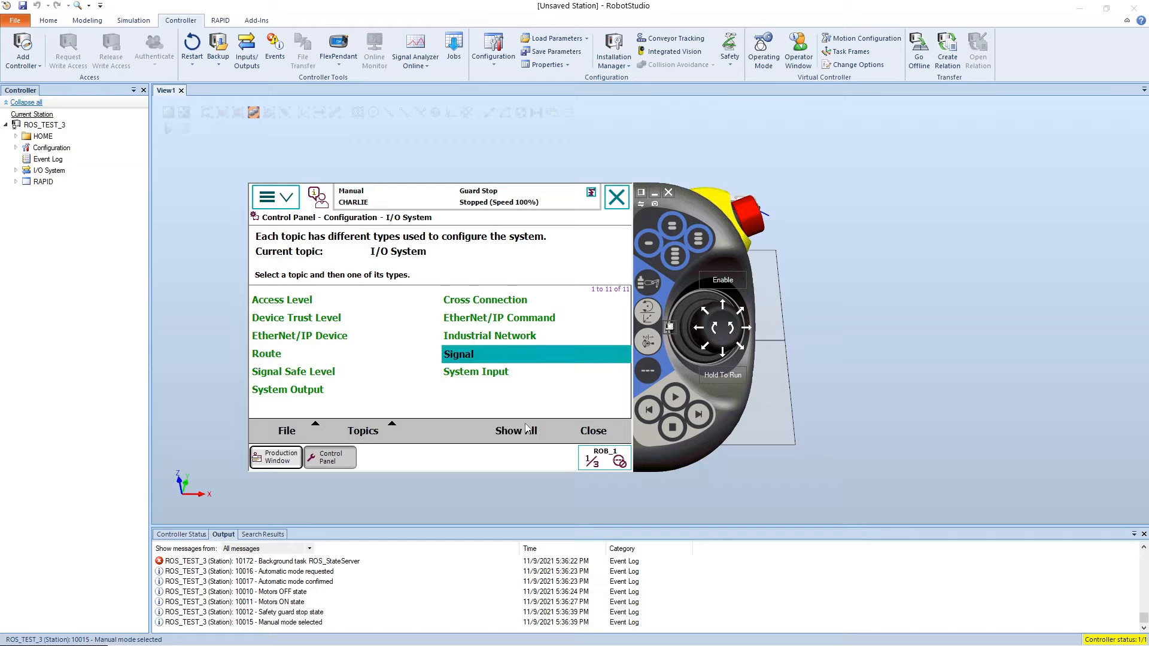
left_click(470, 358)
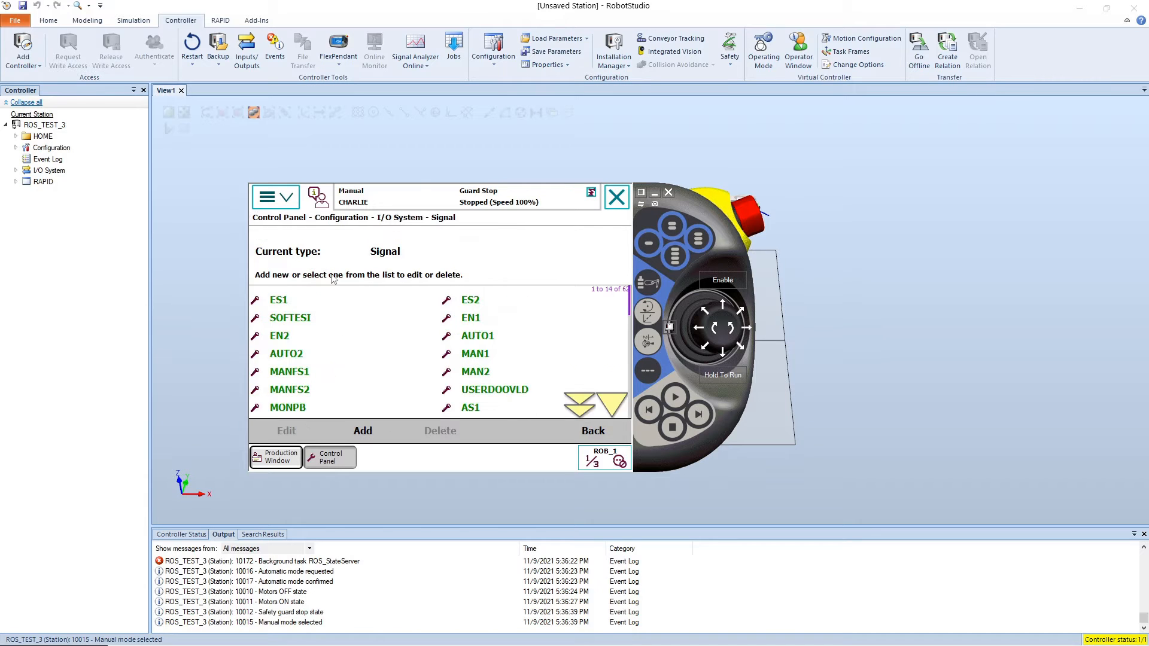
left_click(346, 429)
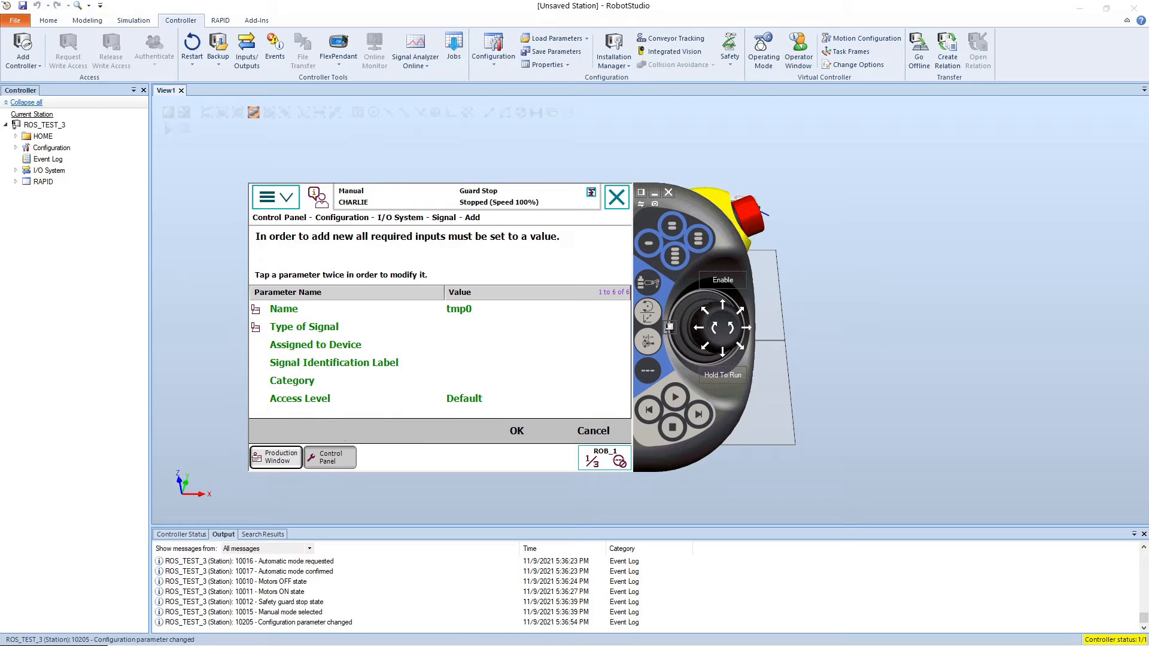
Step: Switch to the browser and check the table of required signals in the abb_driver InstallServer tutorial
left_click_drag(77, 315, 113, 1)
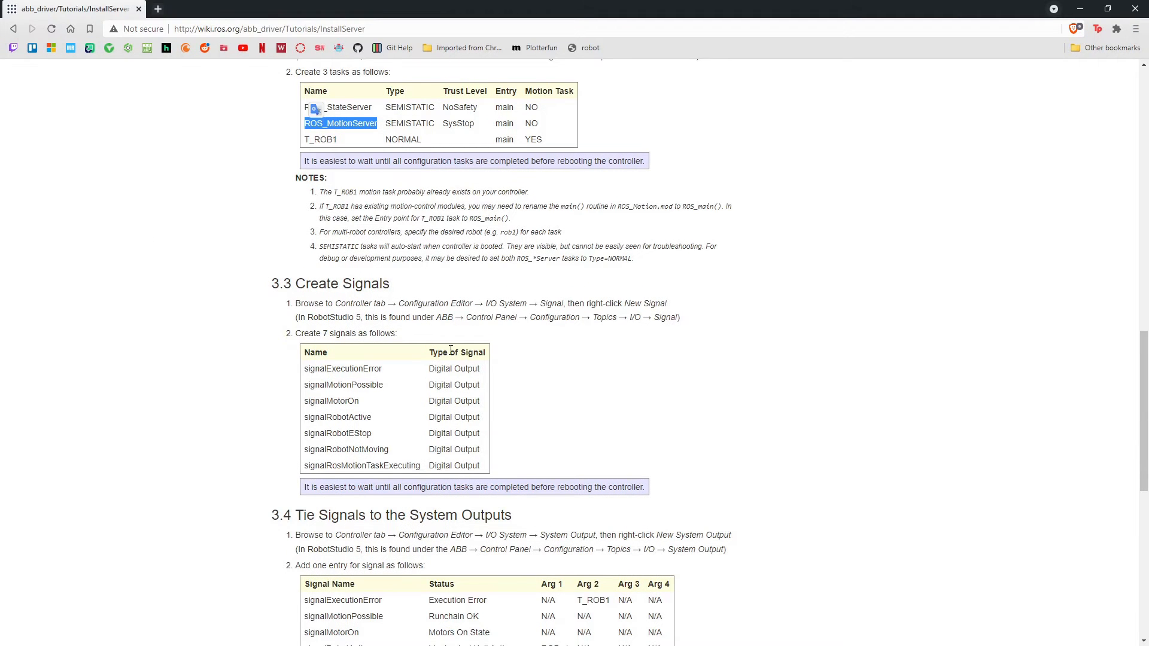
left_click_drag(303, 349, 470, 466)
left_click(501, 465)
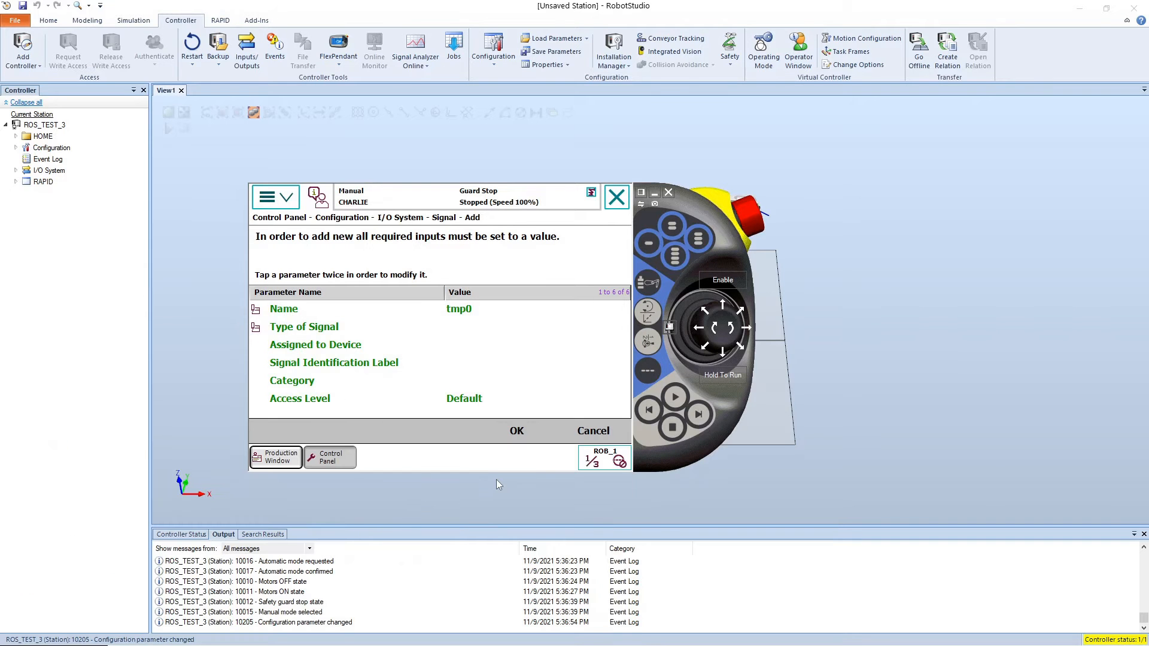
Step: Name the new signal signalExecutionError in the FlexPendant
left_click(462, 311)
left_click(462, 311)
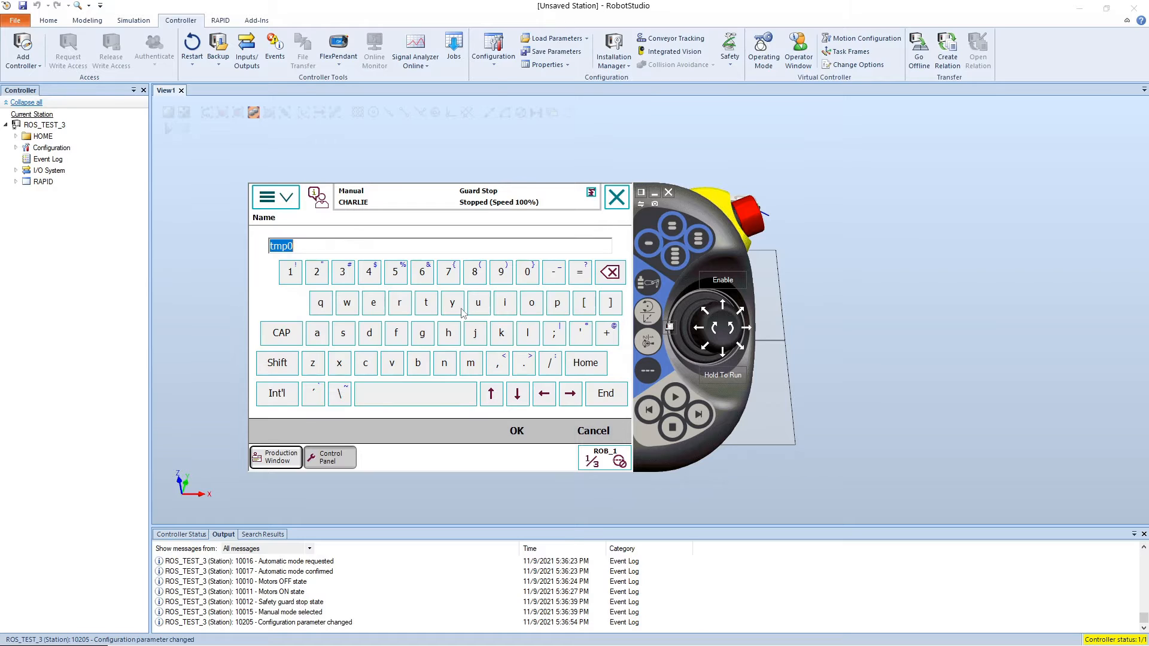
left_click(296, 246)
left_click_drag(303, 246, 189, 249)
type("signalExecutionError")
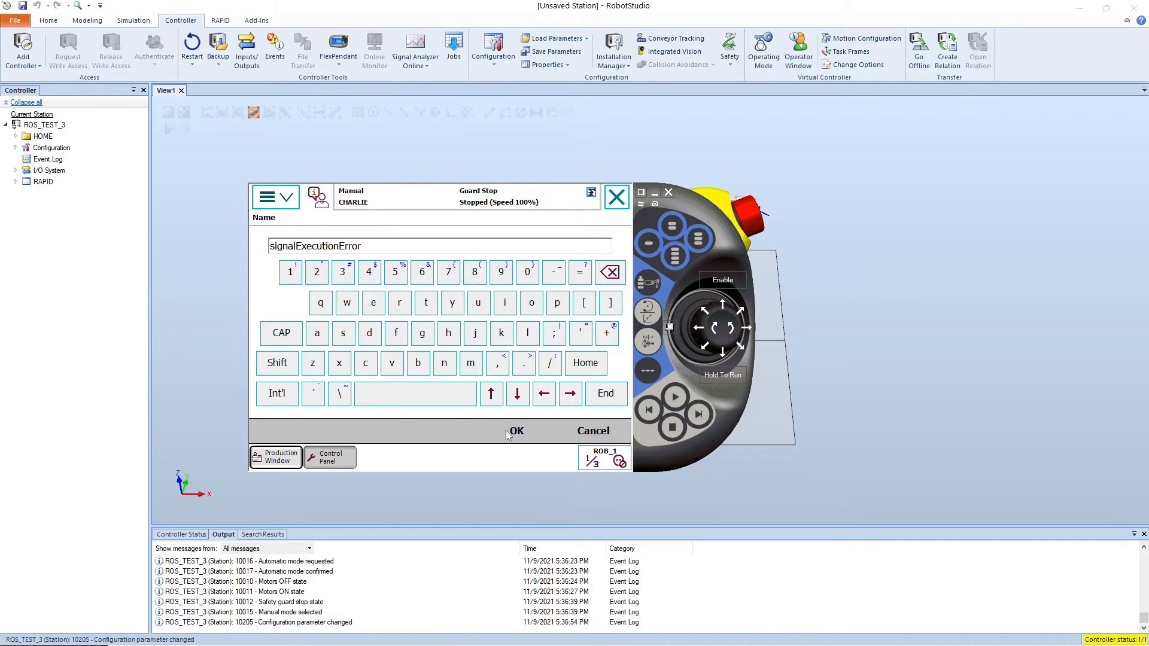
left_click(524, 430)
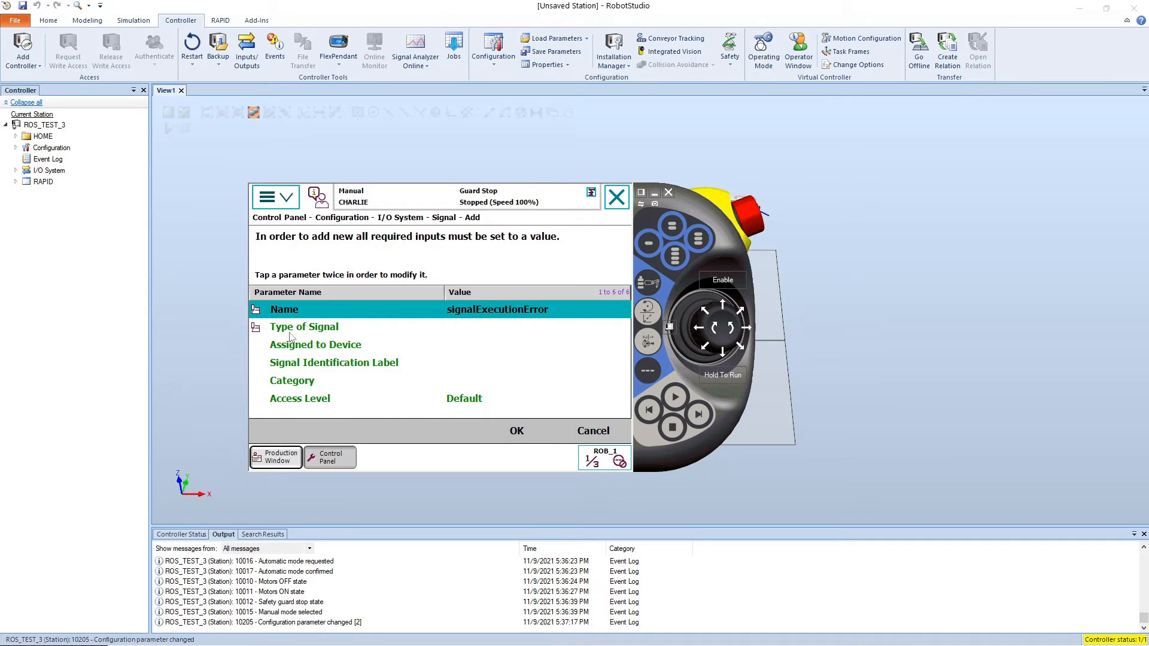
Step: Set the signalExecutionError signal's type to Digital Output and save it without restarting the controller
left_click(502, 331)
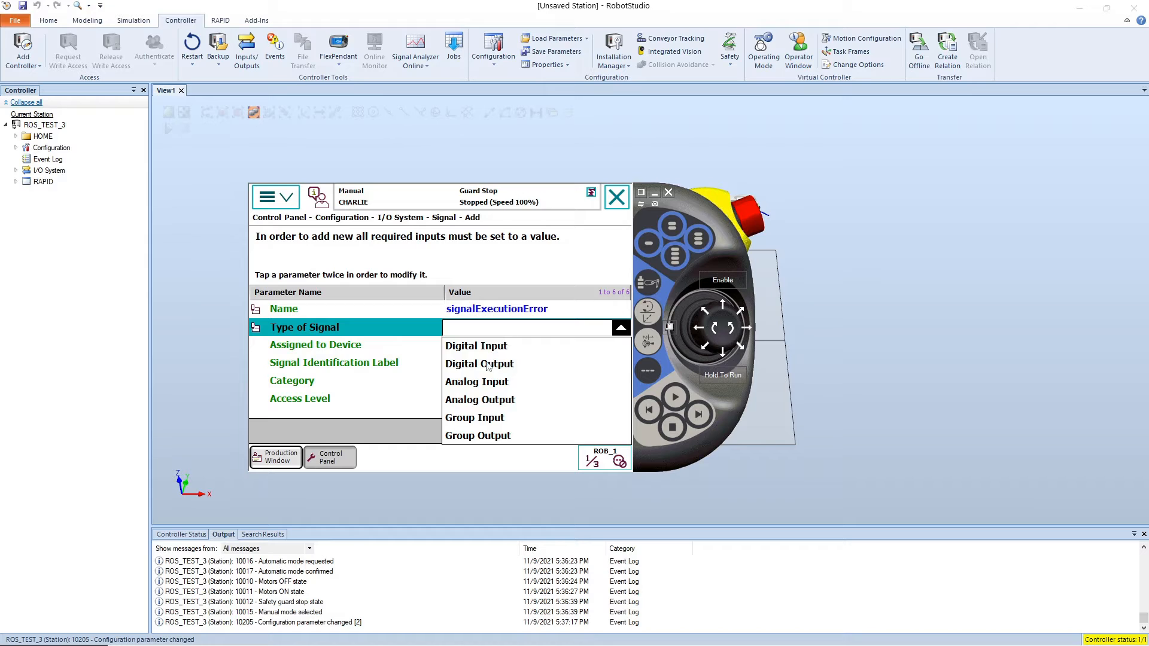
left_click(489, 366)
left_click(516, 429)
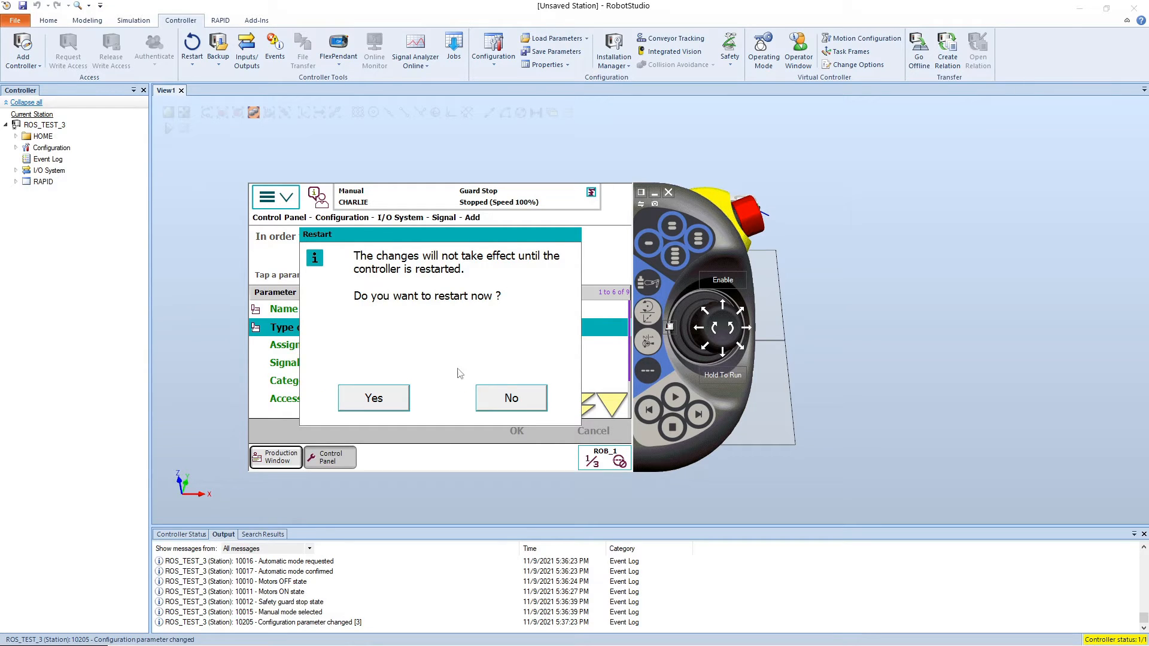
left_click(517, 408)
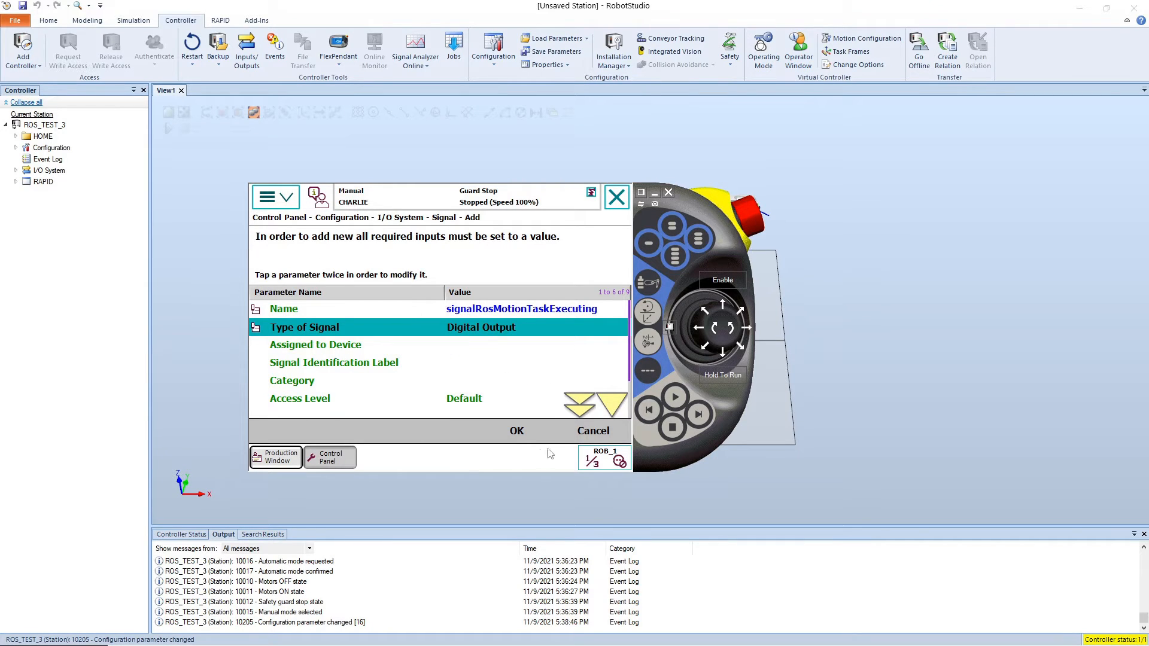
Step: Save the new signalRosMotionTaskExecuting digital output signal, restart the controller and acknowledge the ROS_StateServer error event
left_click(520, 432)
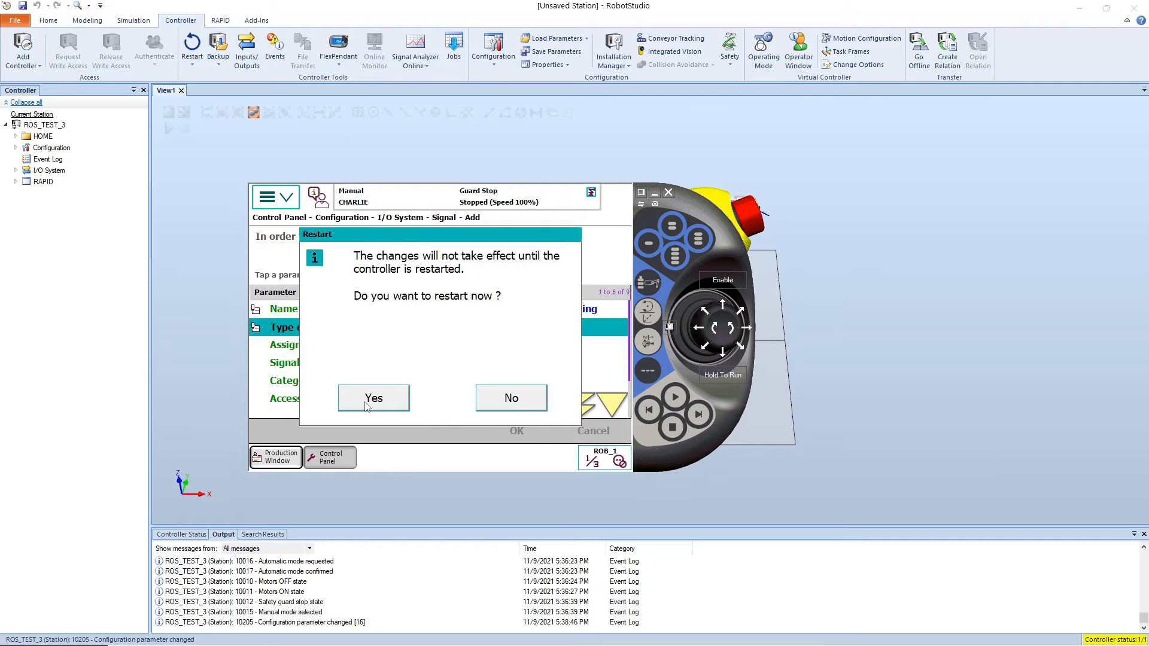
left_click(366, 402)
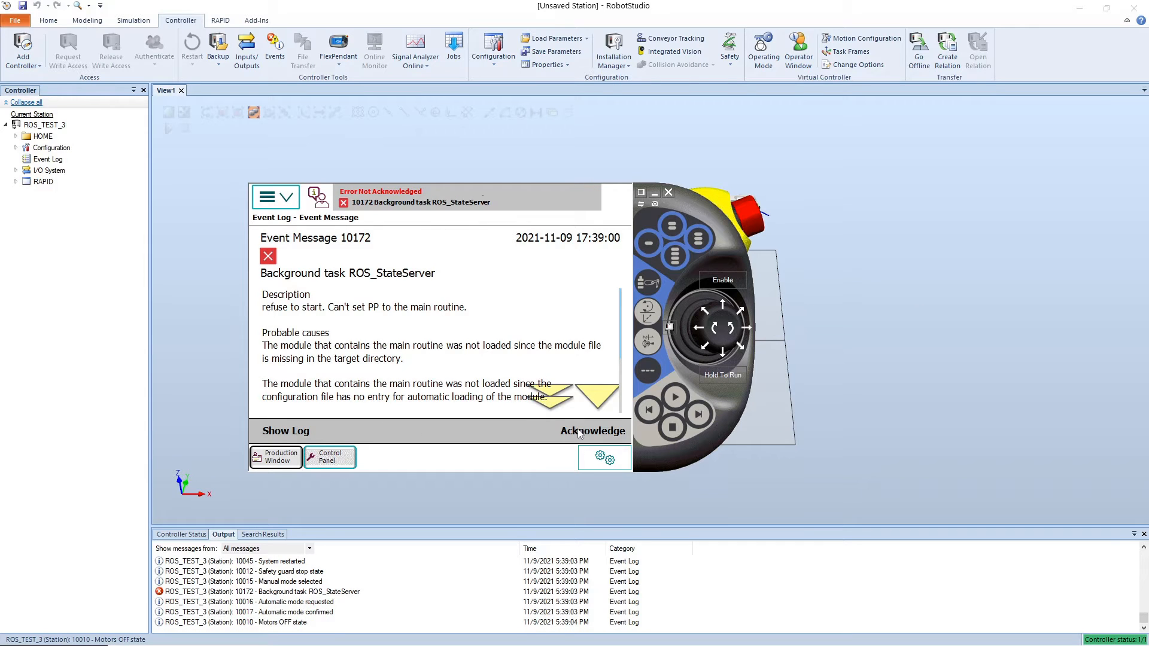
left_click(579, 432)
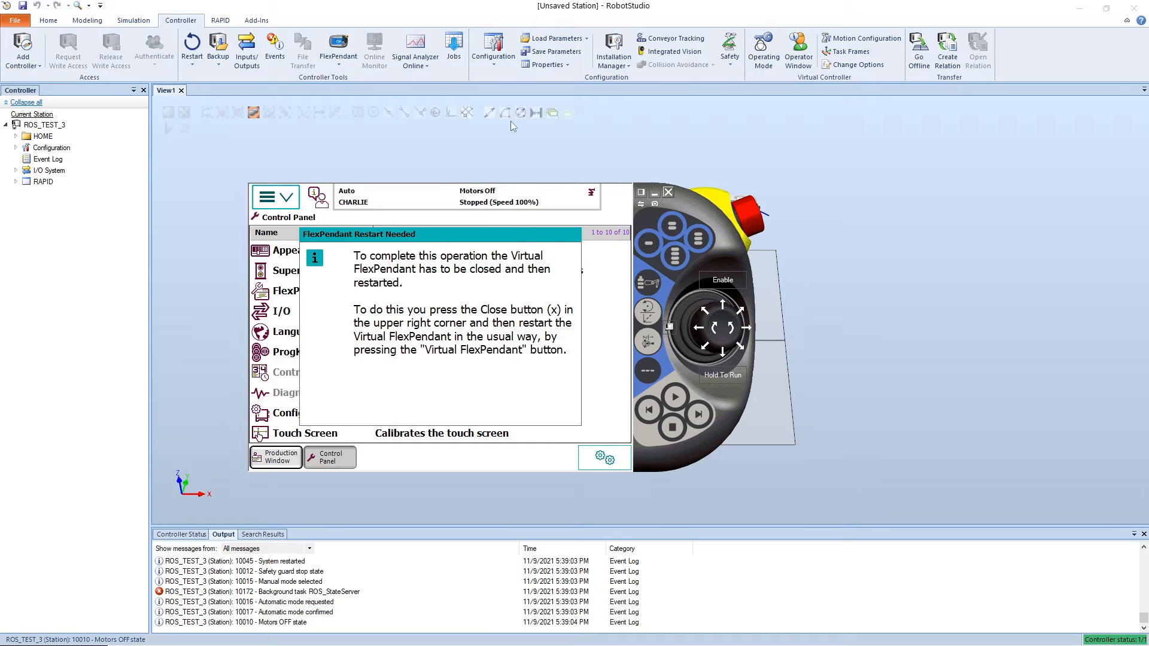
Step: Relaunch the virtual FlexPendant, acknowledge its event message and switch the controller to manual mode
left_click(345, 48)
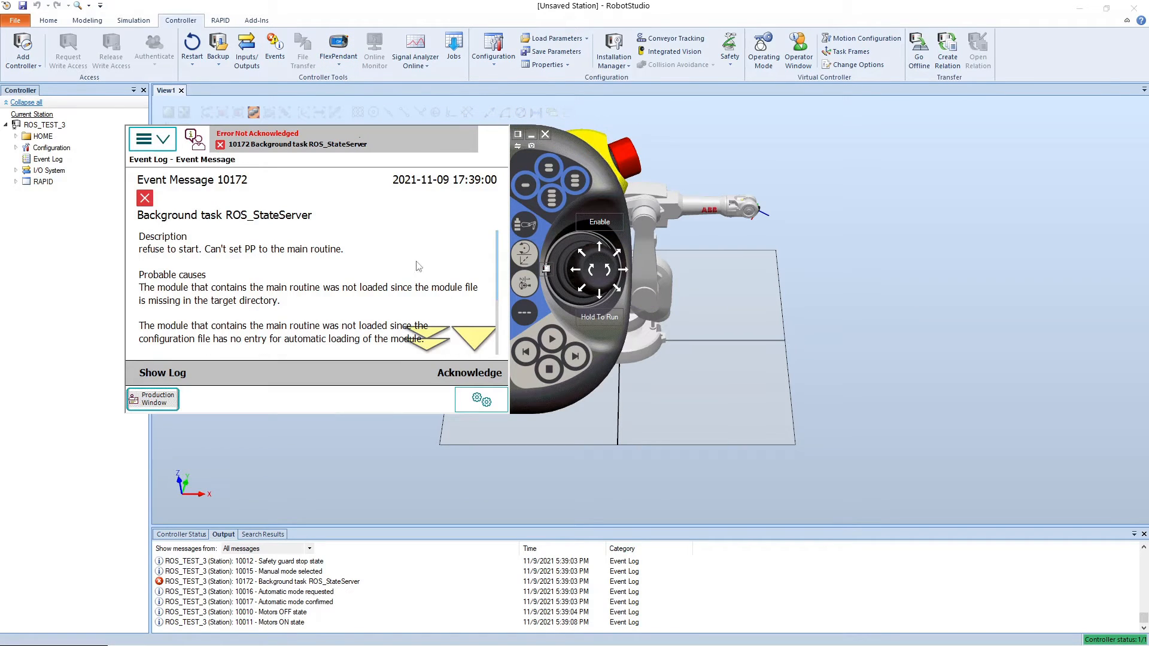
left_click(453, 374)
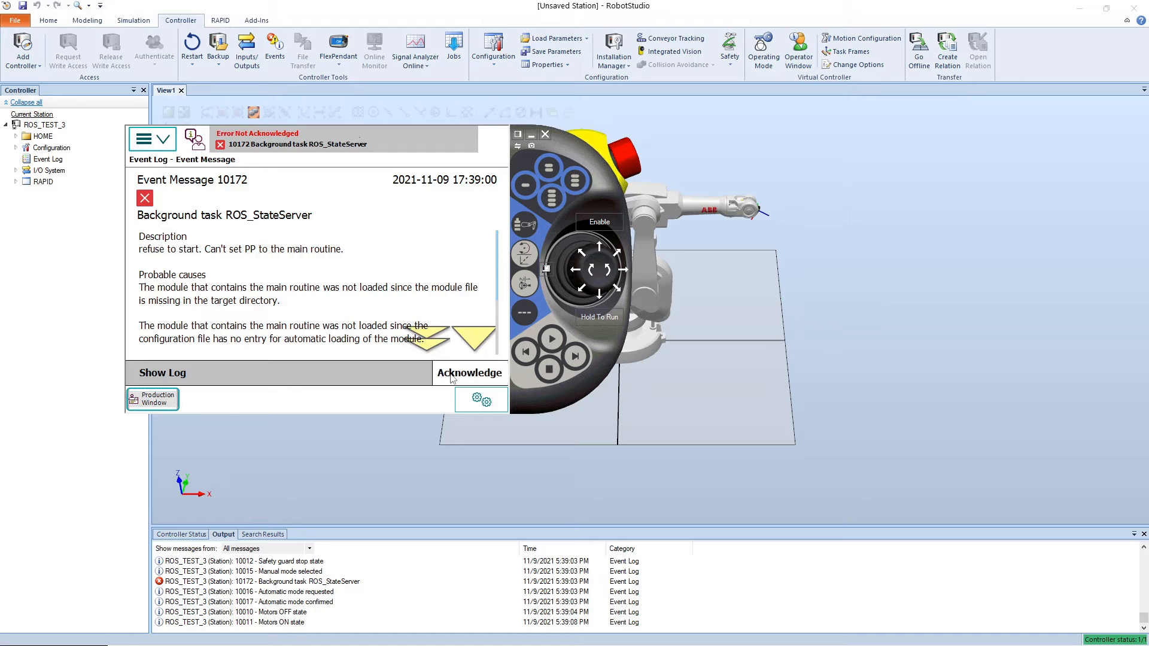
left_click(547, 270)
left_click(589, 329)
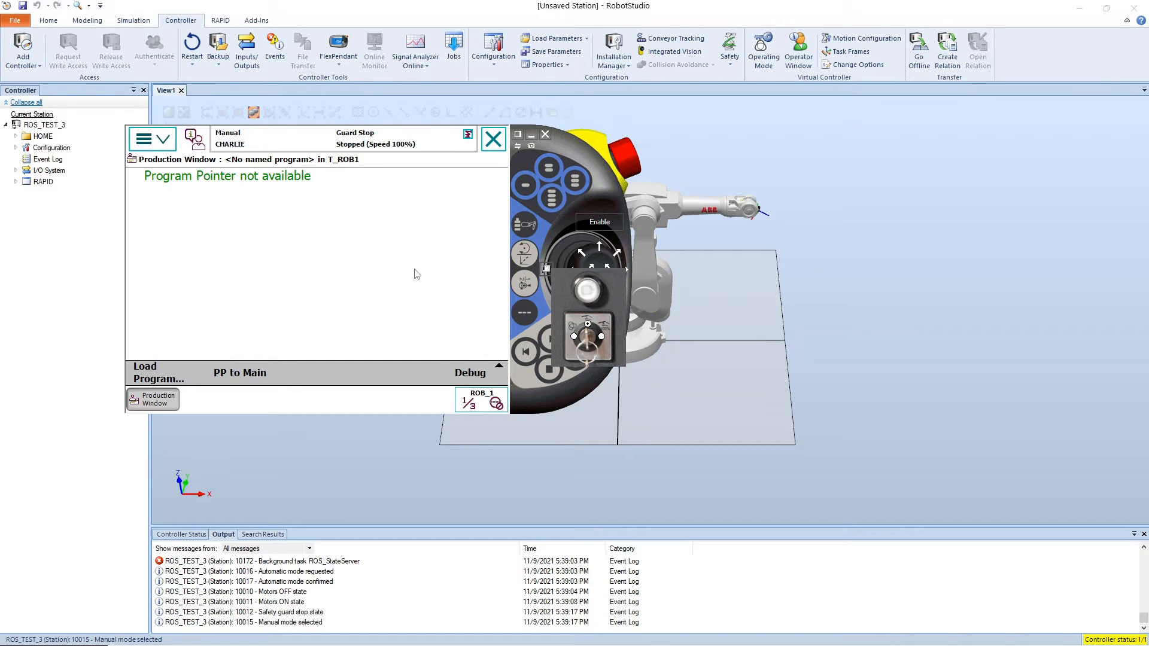
Step: Open the System Output entries of the I/O System topic in the FlexPendant's system parameter configuration
left_click(152, 138)
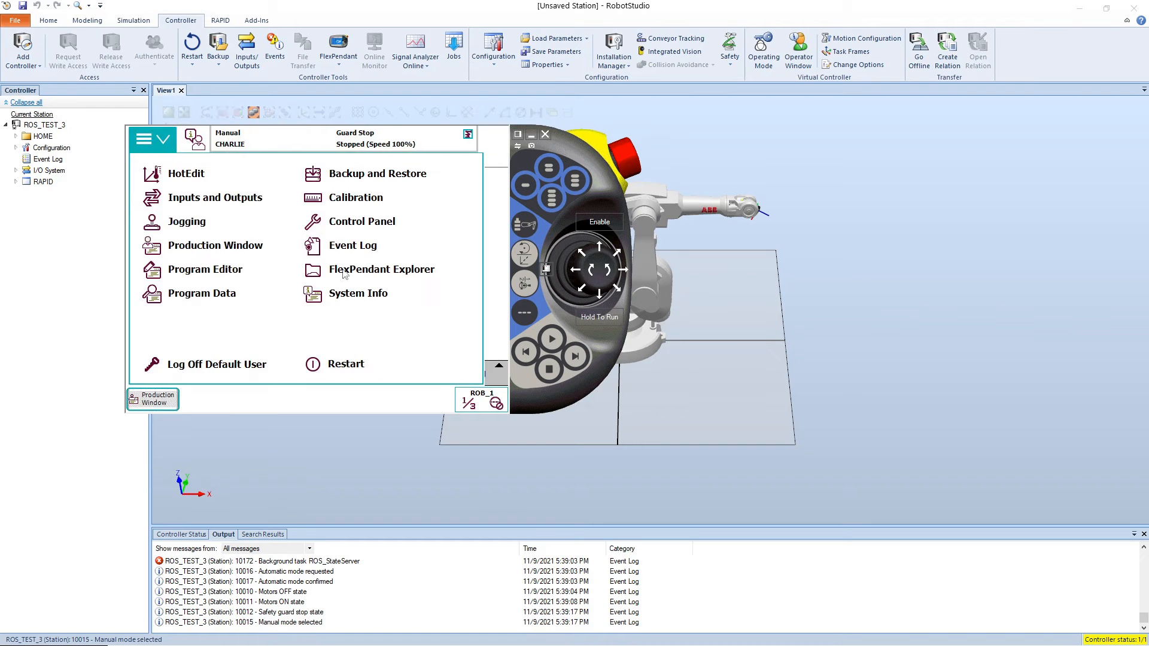
left_click(355, 229)
left_click(197, 356)
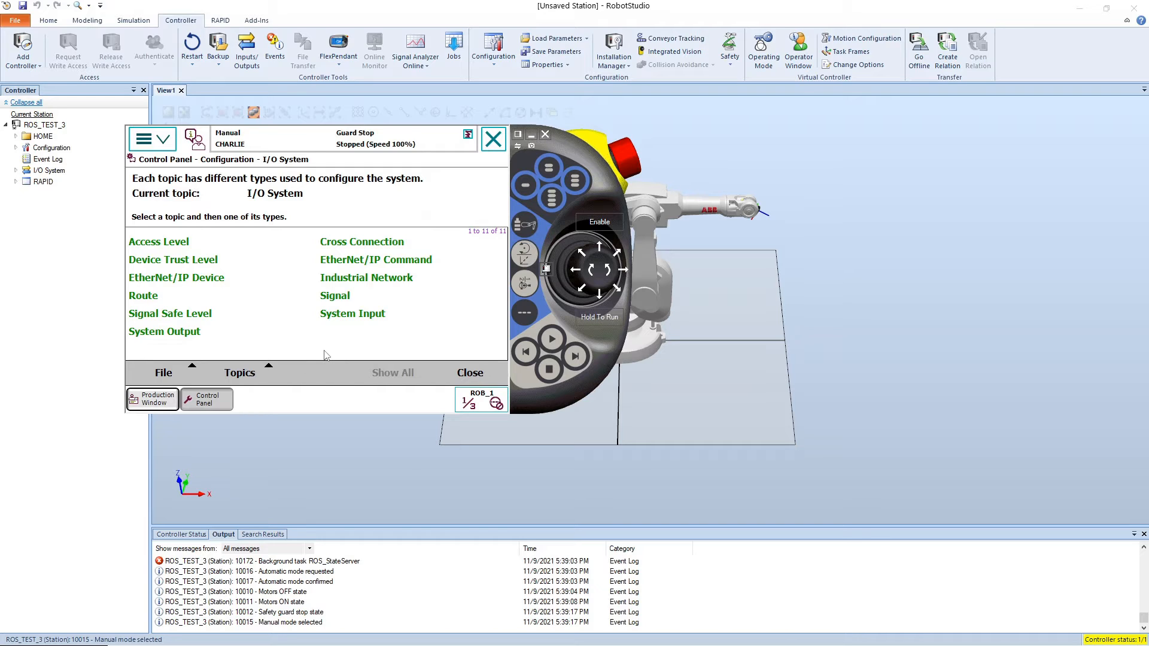
left_click(252, 379)
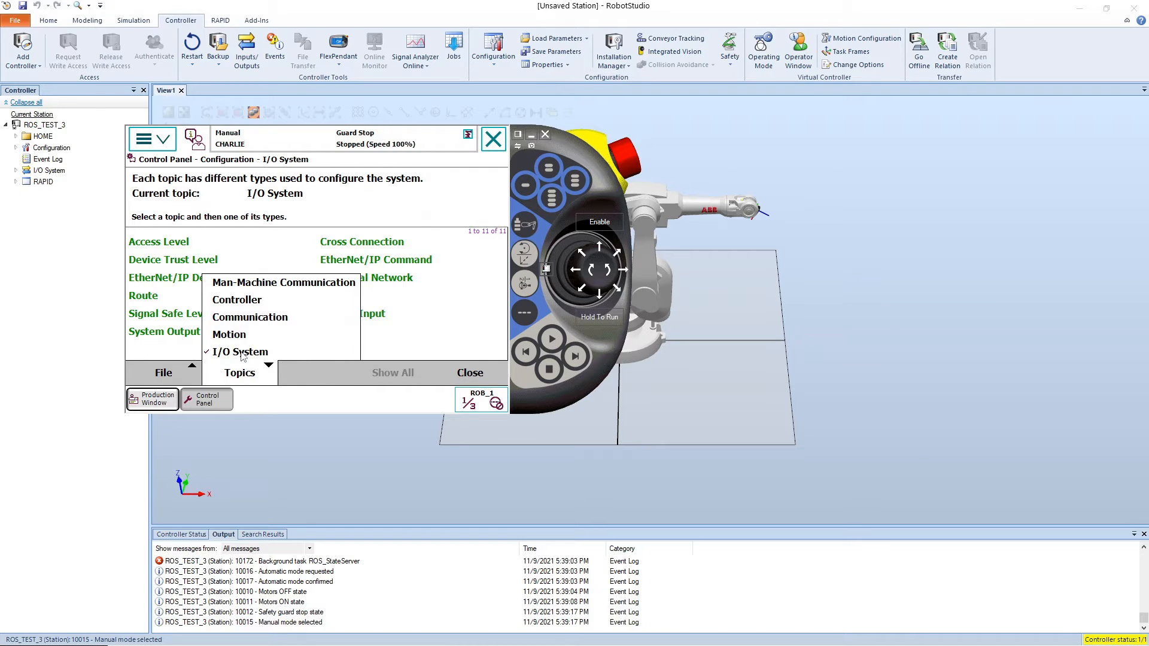
left_click(311, 369)
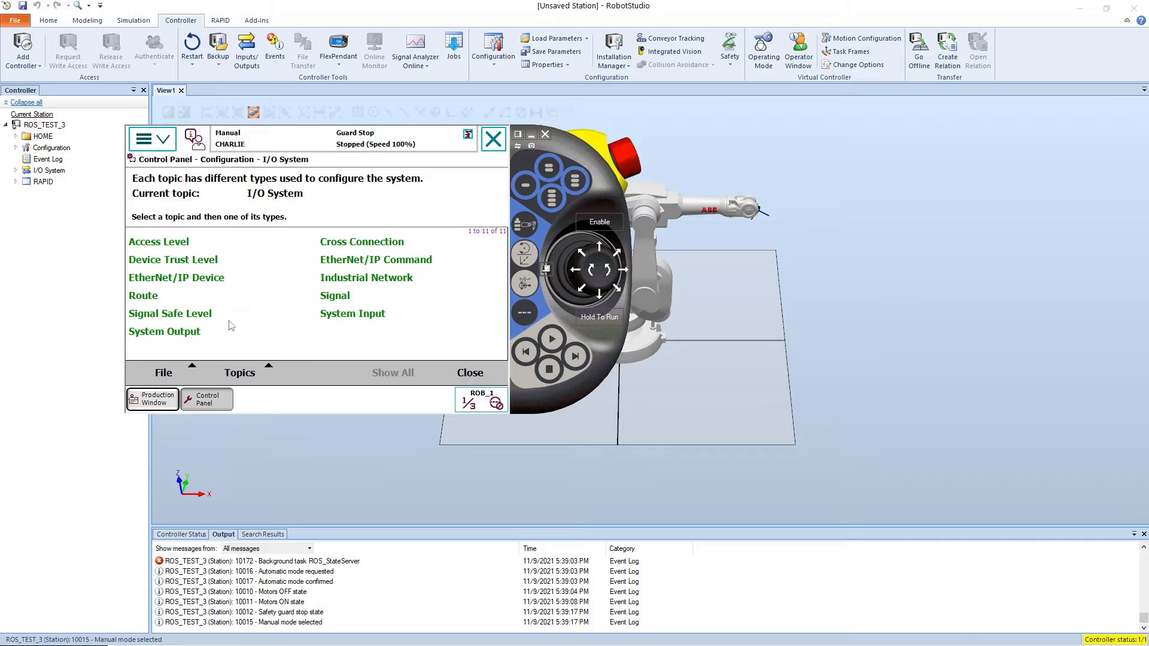
left_click(187, 335)
left_click(188, 335)
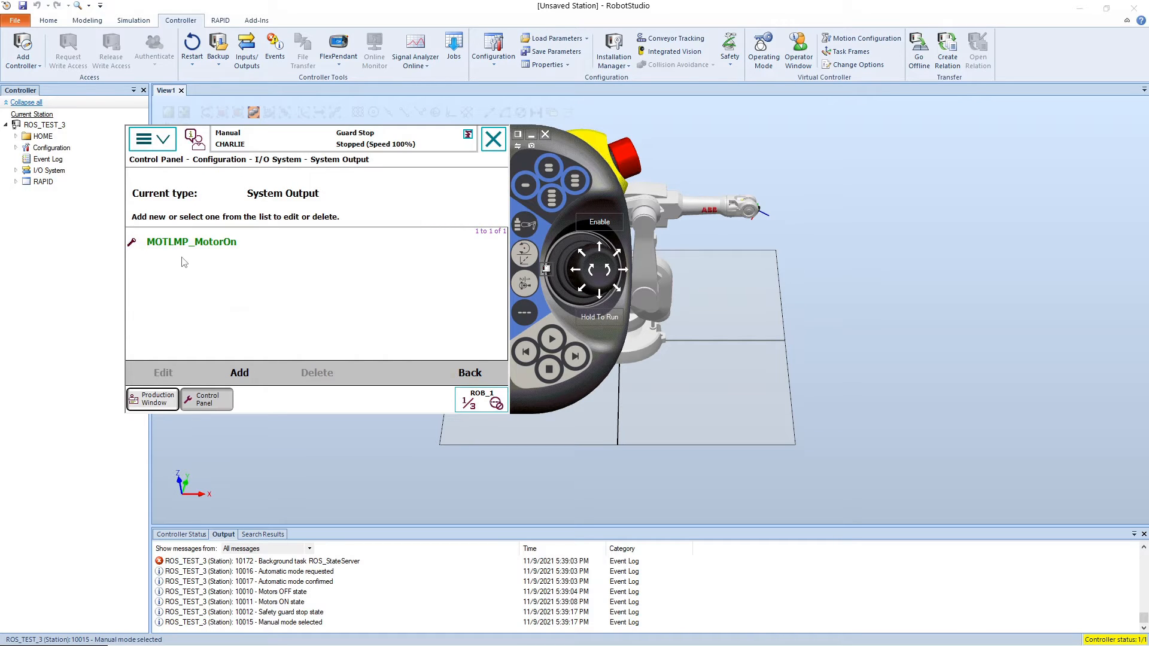
Step: Start a new system output entry and set its signal name to signalExecutionError
left_click(237, 371)
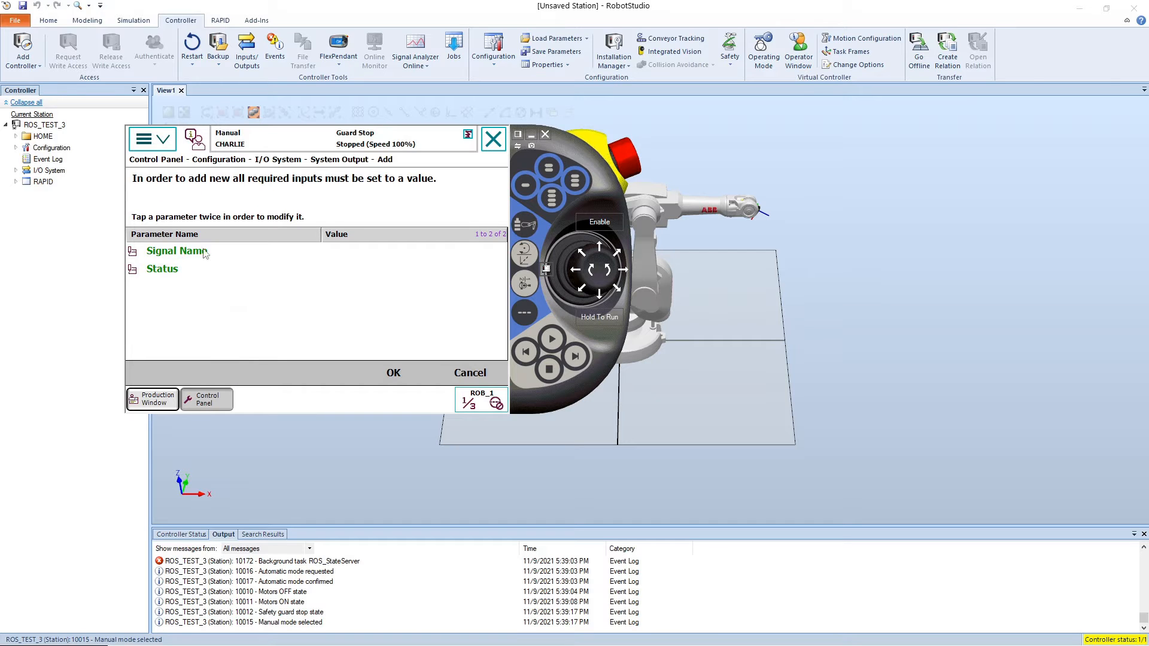
left_click(364, 247)
left_click(365, 250)
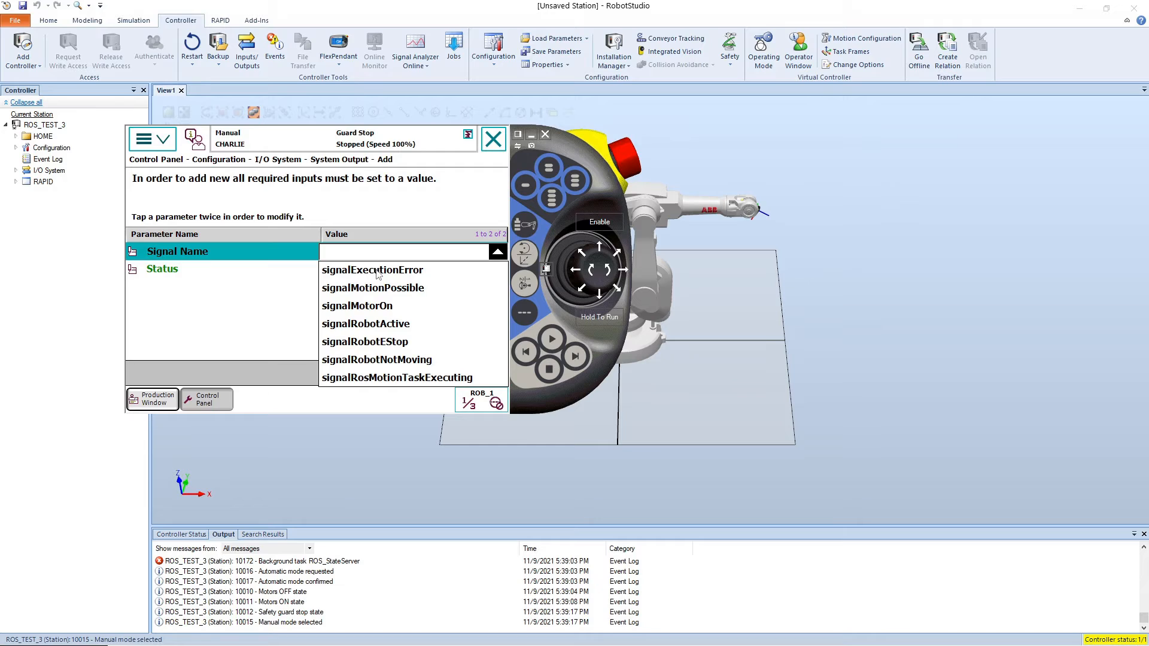
left_click(378, 273)
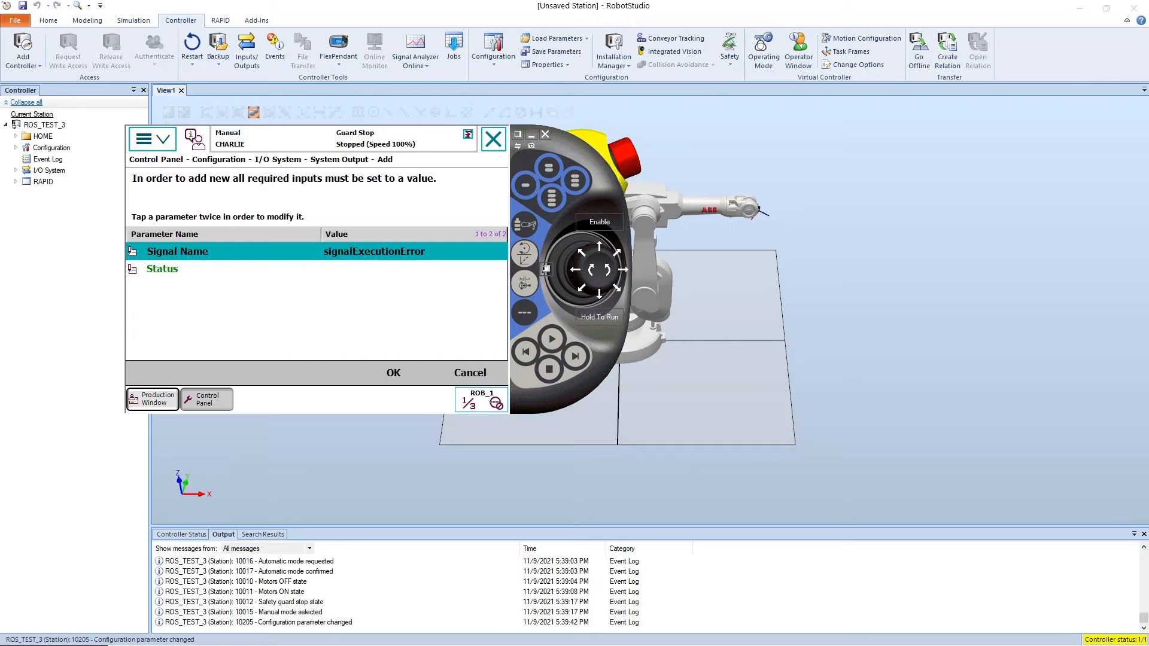
Step: Check the table of system outputs in the abb_driver InstallServer tutorial in the browser and dock that window beside RobotStudio
key("alt+Tab")
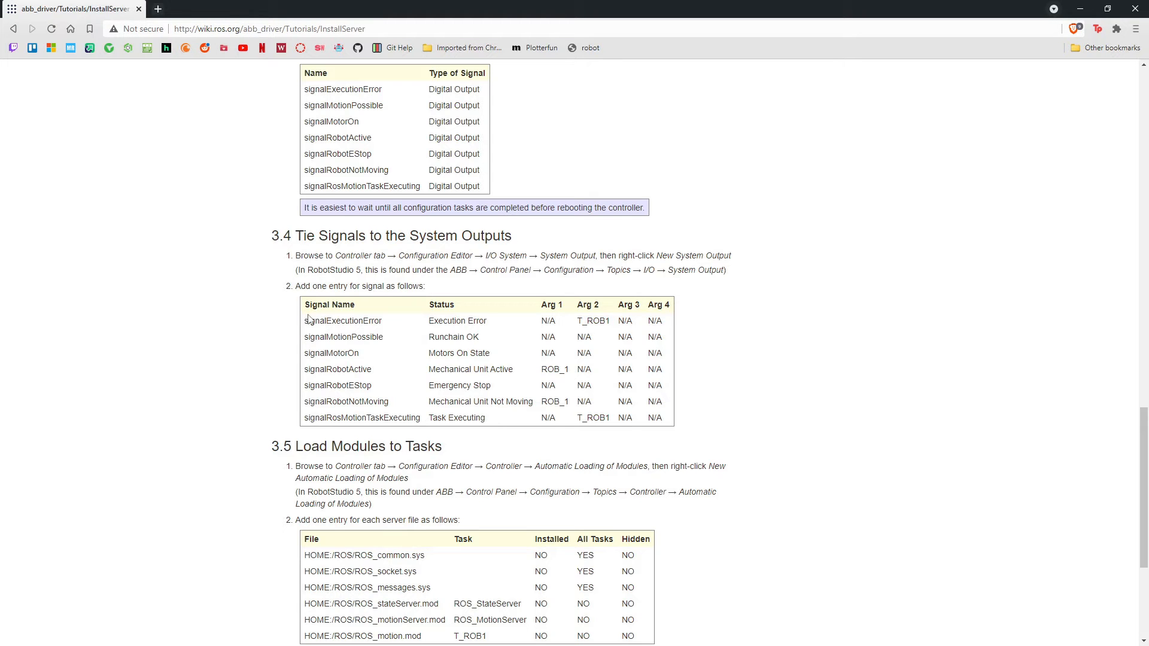
left_click_drag(700, 440, 674, 425)
left_click(317, 332)
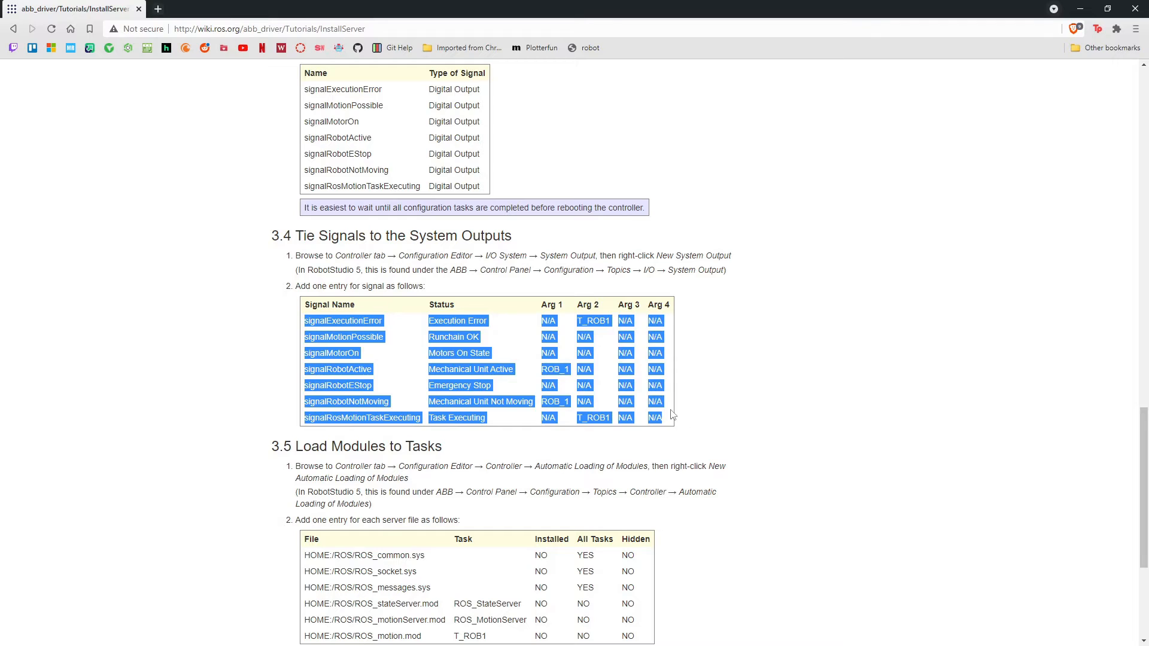
left_click(672, 414)
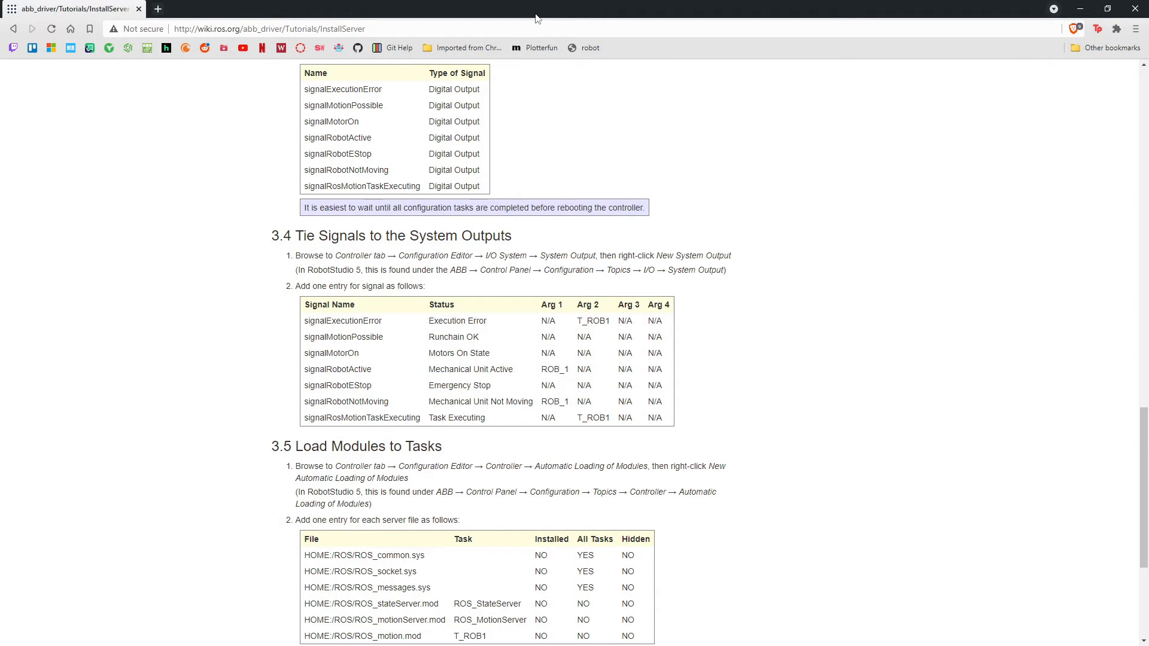
left_click_drag(536, 15, 1148, 48)
left_click(347, 321)
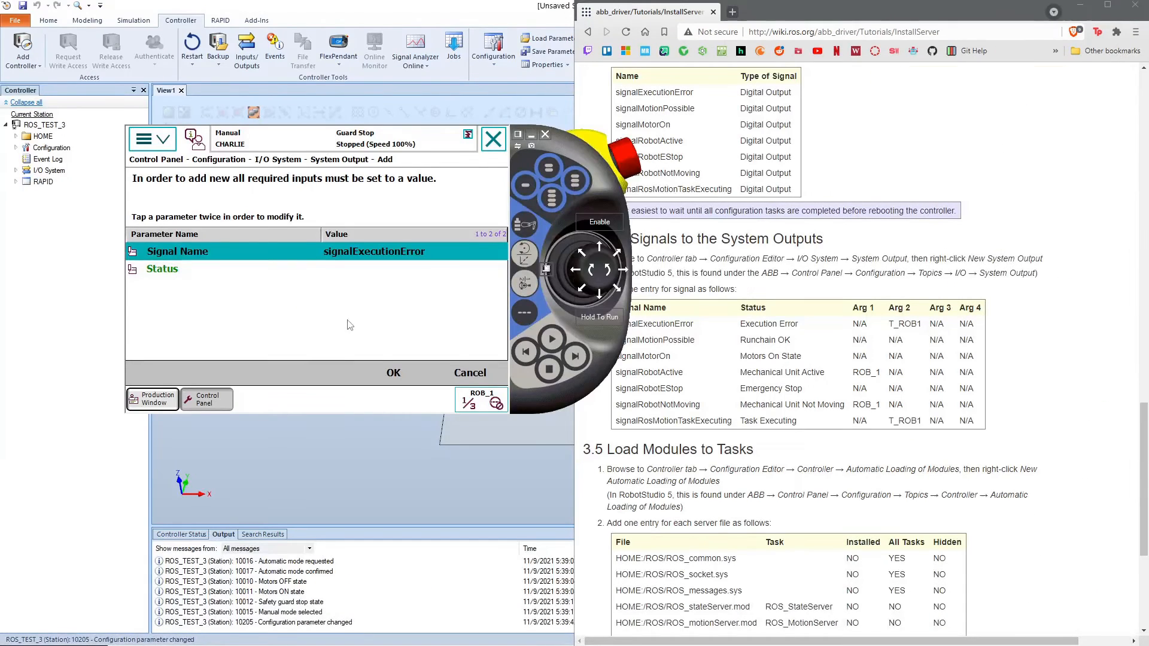
Step: Set the signalExecutionError output's status to Execution Error and Argument 2 to T_ROB1, and save it without restarting the controller
left_click(357, 271)
left_click(356, 271)
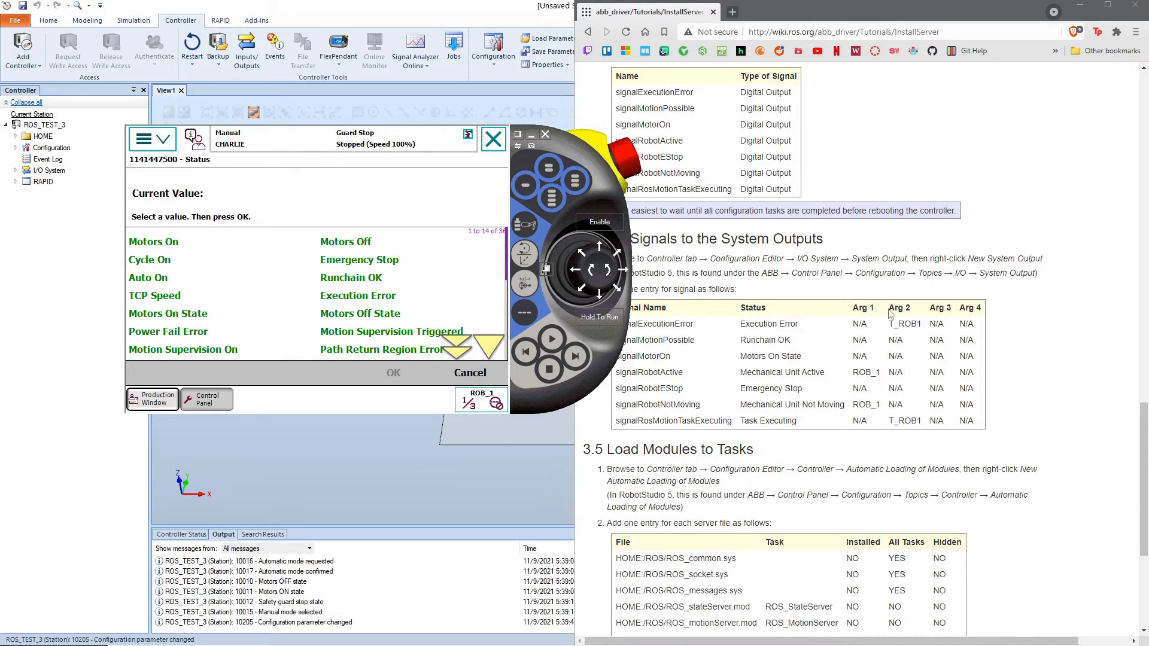
left_click(358, 299)
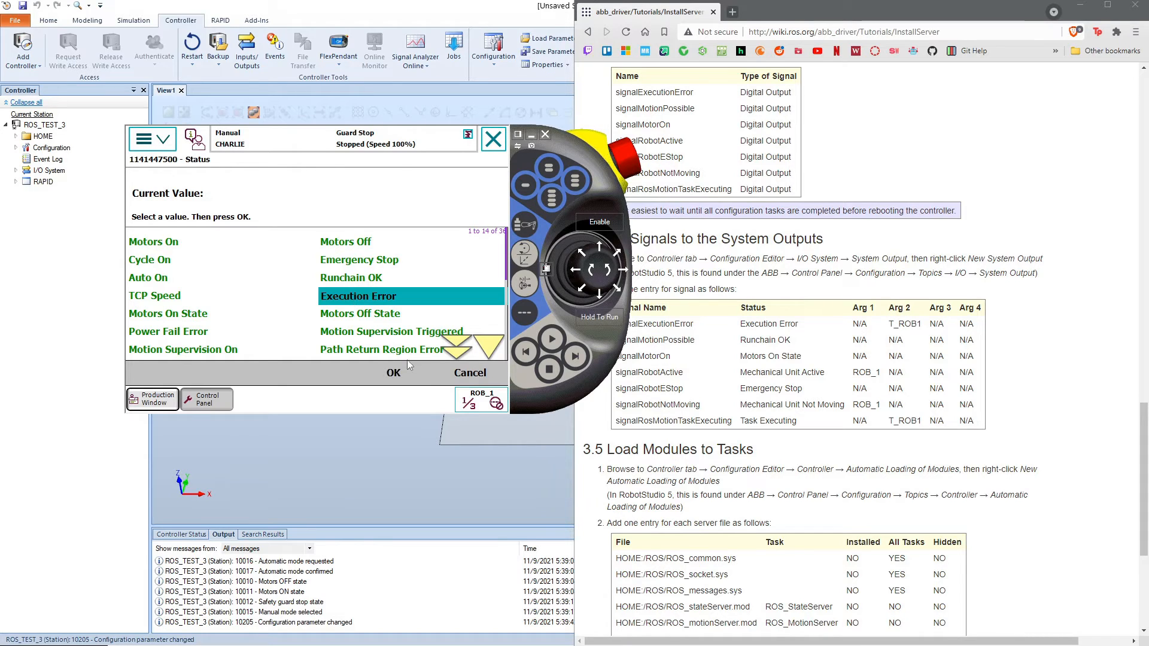
left_click(395, 370)
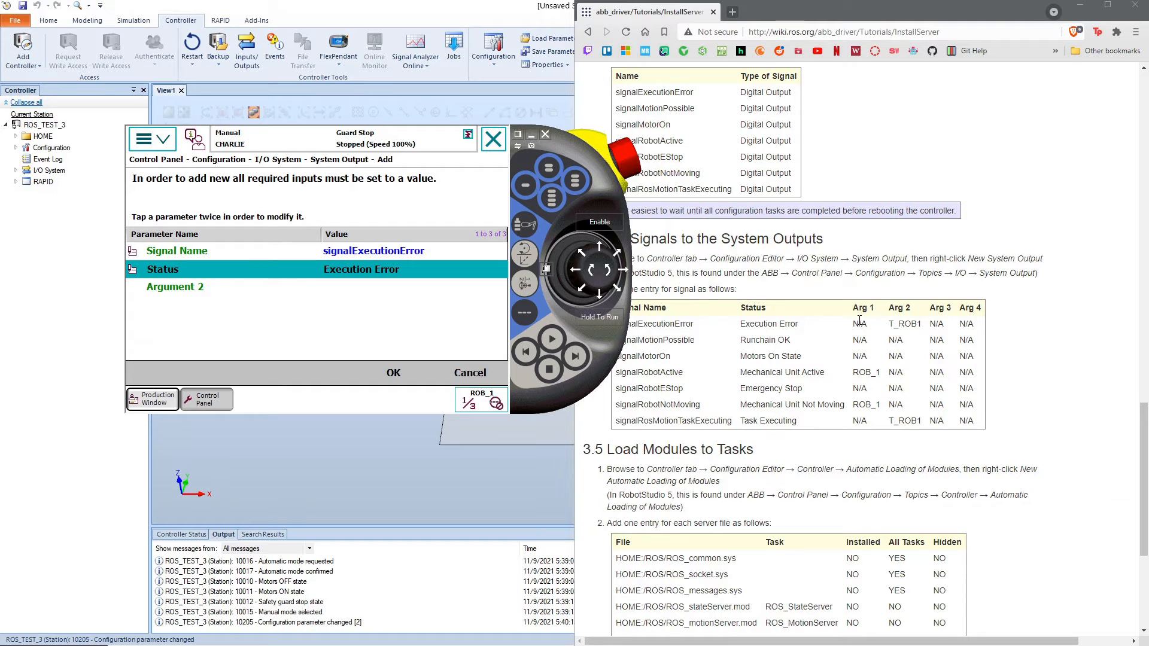
left_click(333, 292)
left_click(334, 290)
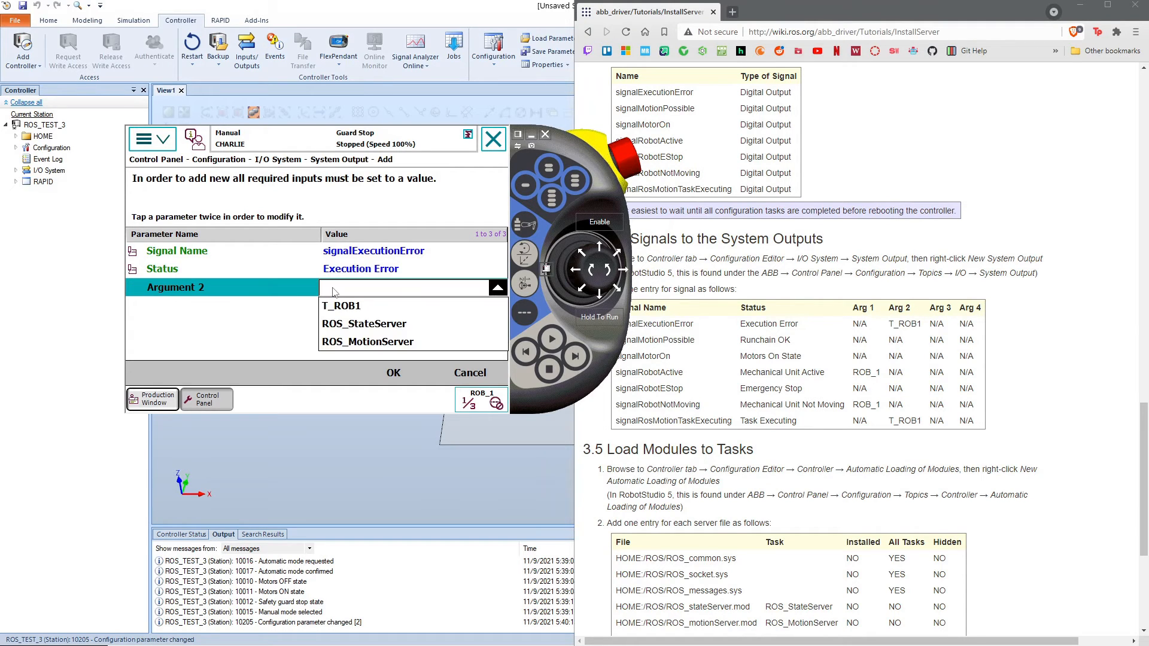
left_click(364, 305)
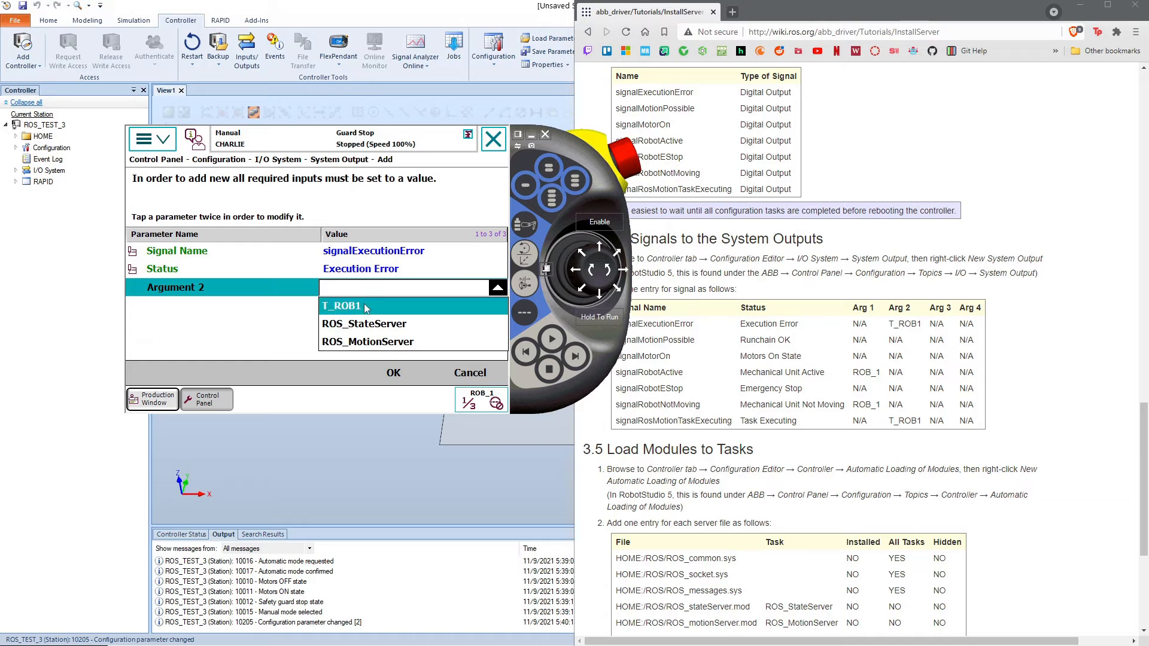
left_click(391, 371)
left_click(395, 339)
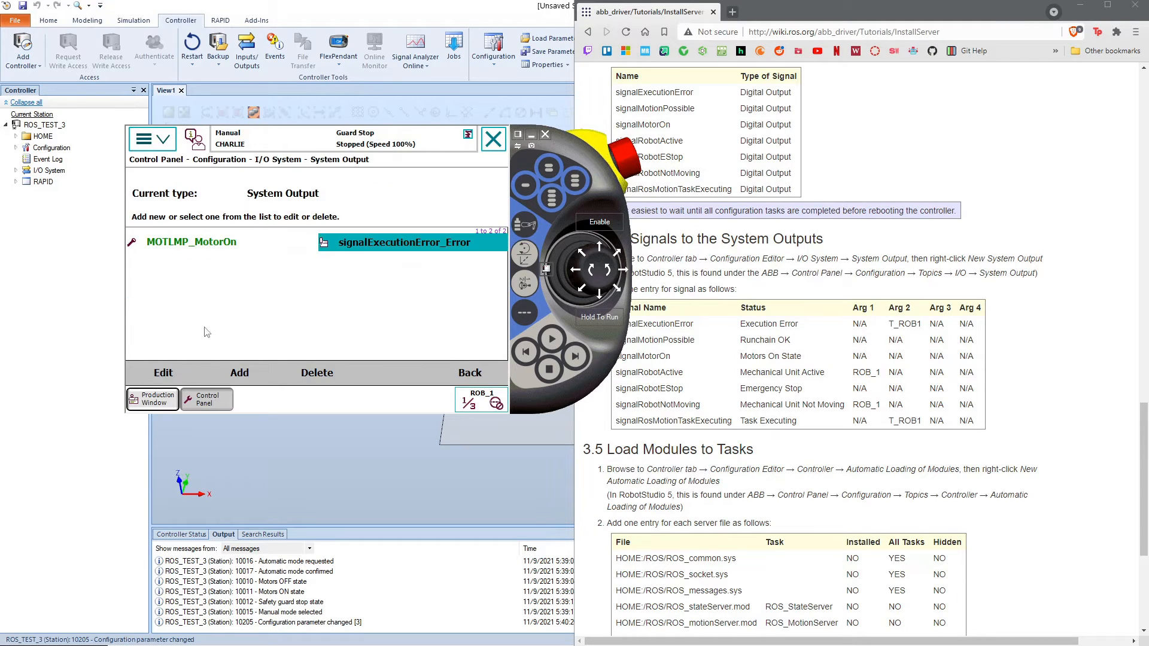
Step: Add a system output tying signalMotionPossible to the Runchain OK status, and save it without restarting the controller
left_click(244, 374)
left_click(365, 251)
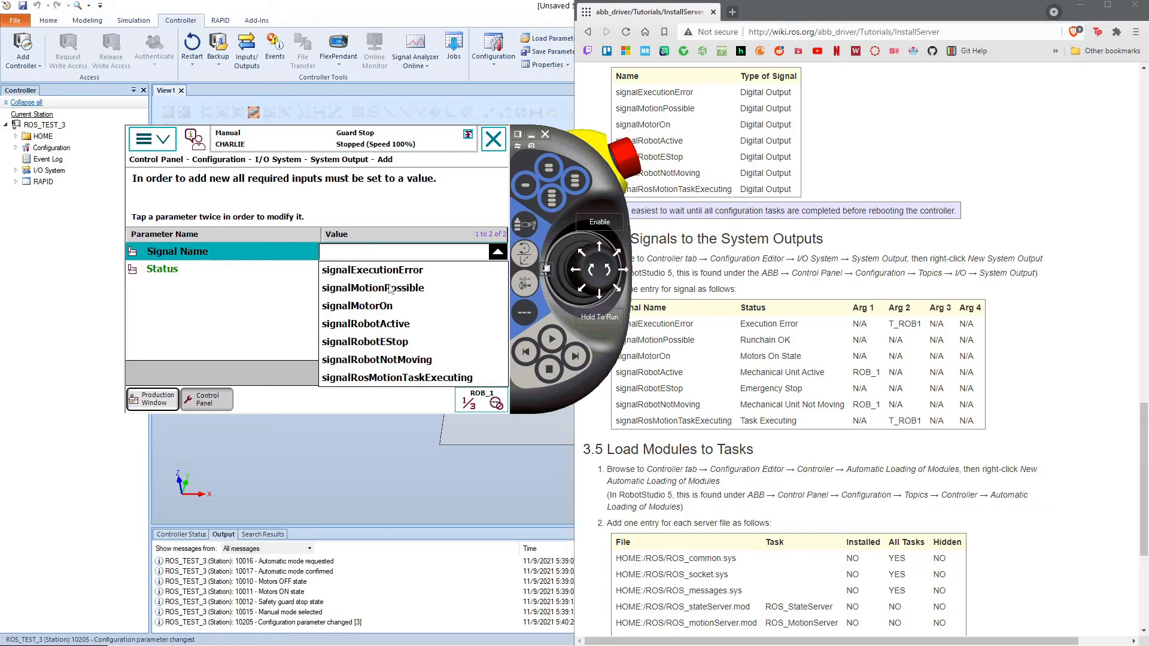
left_click(389, 289)
left_click(388, 272)
left_click(387, 273)
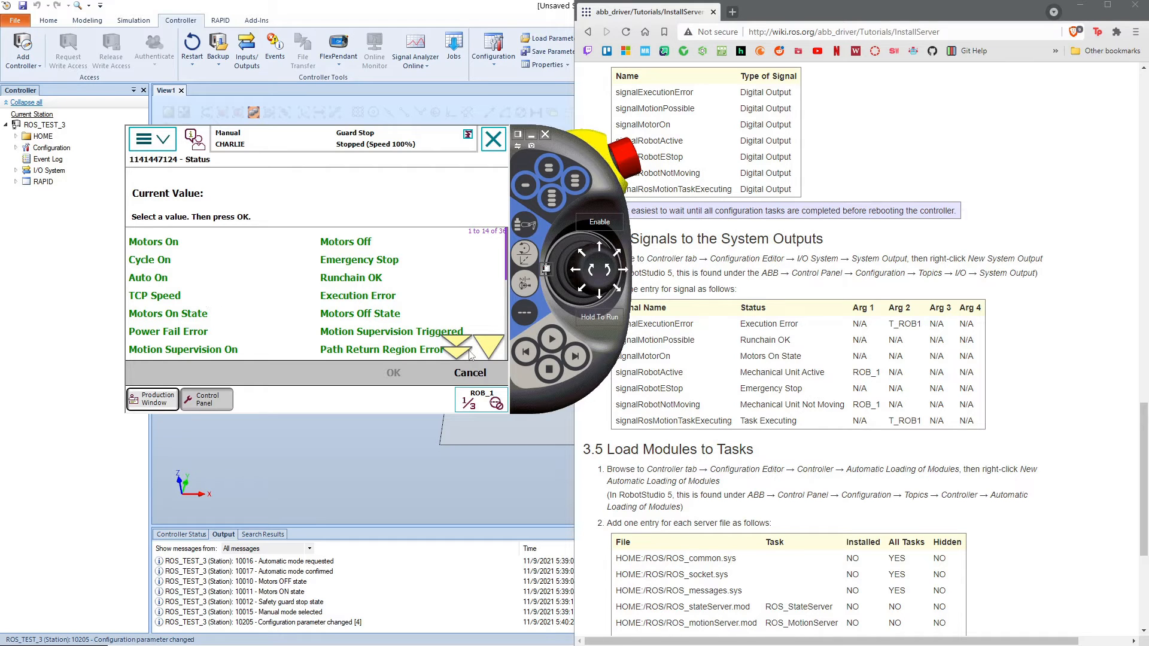
left_click(492, 350)
left_click(351, 260)
left_click(395, 373)
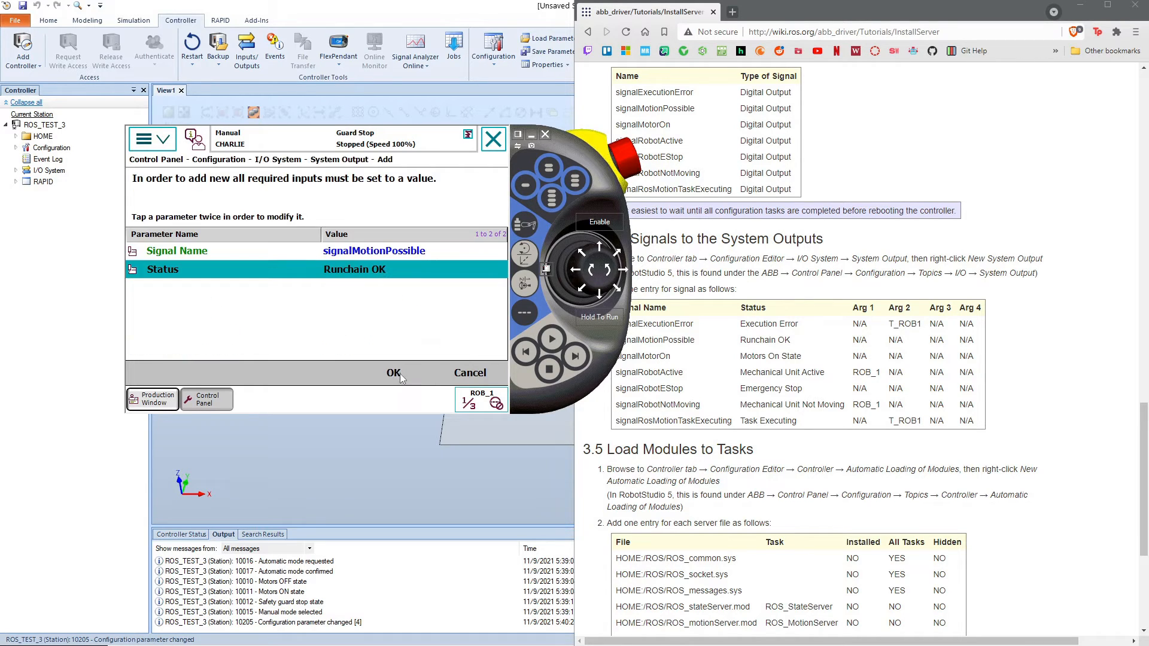
left_click(394, 373)
left_click(387, 340)
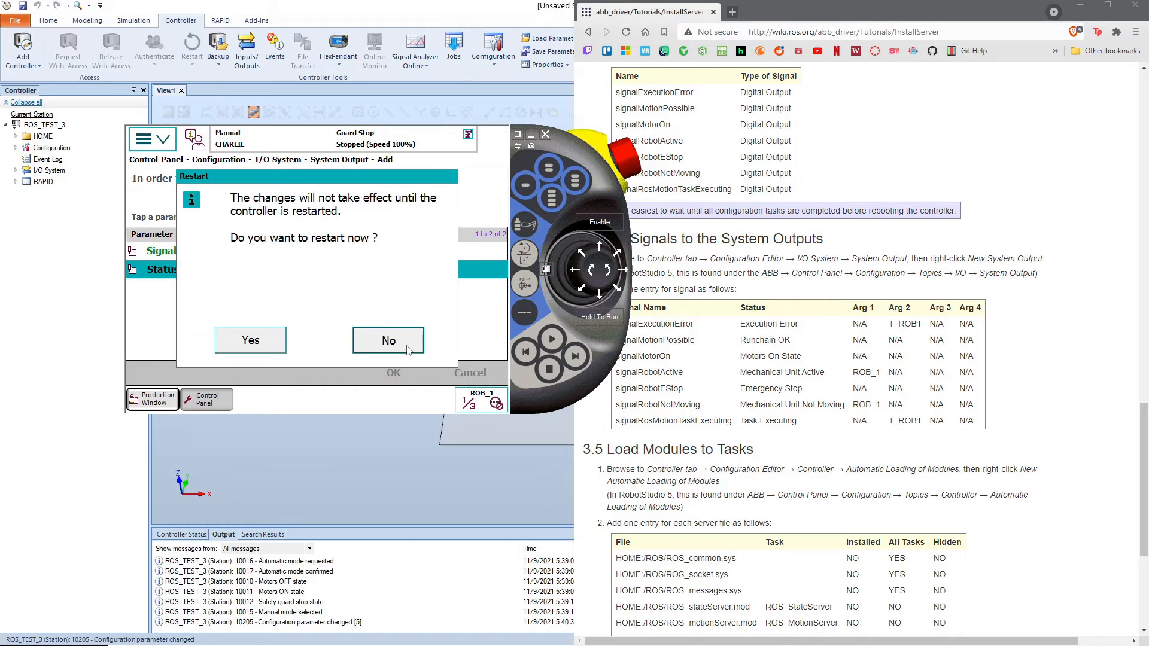
Step: Add a system output tying signalMotorOn to the Motors On State status, and save it without restarting the controller
left_click(227, 373)
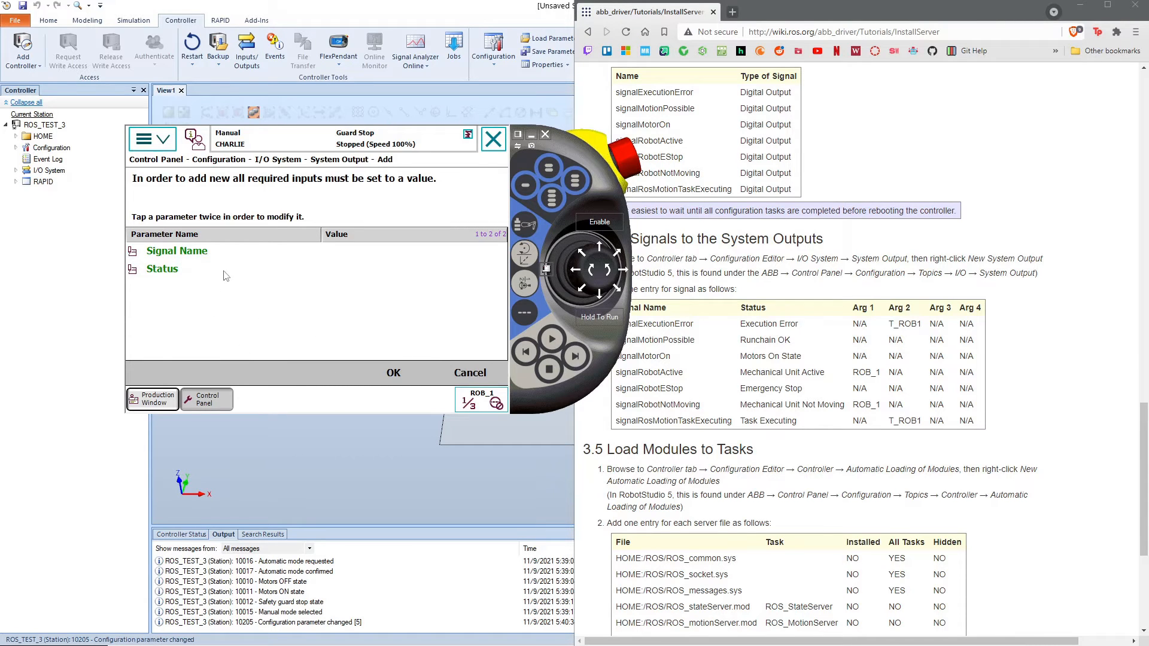
left_click(330, 259)
left_click(400, 257)
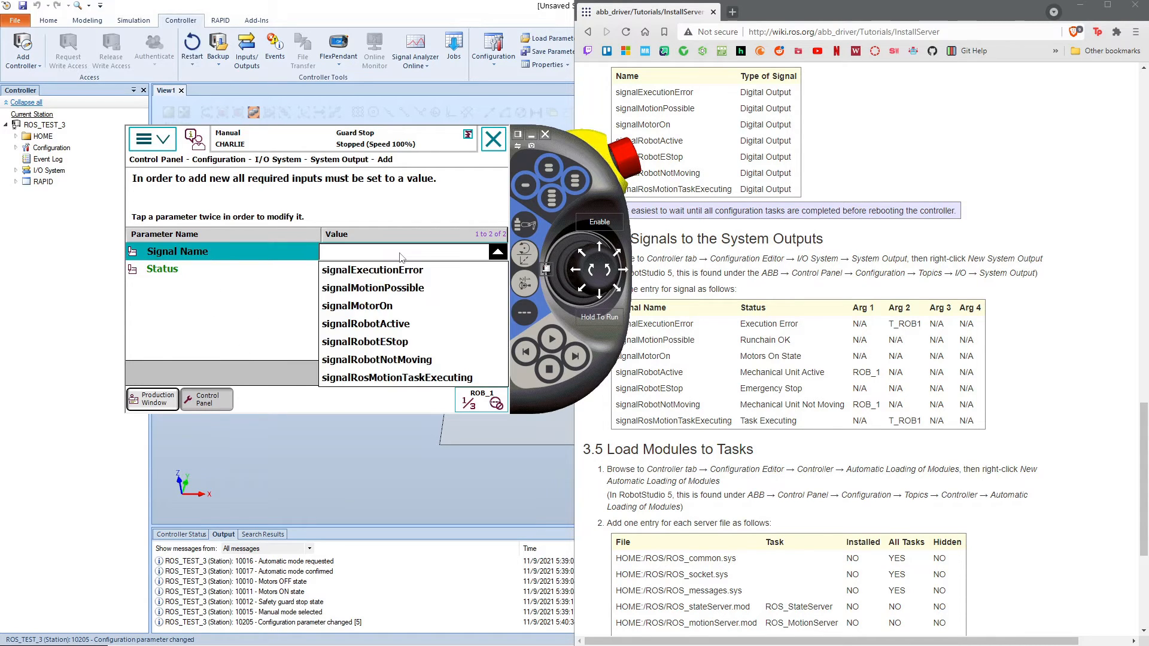
left_click(383, 306)
left_click(359, 270)
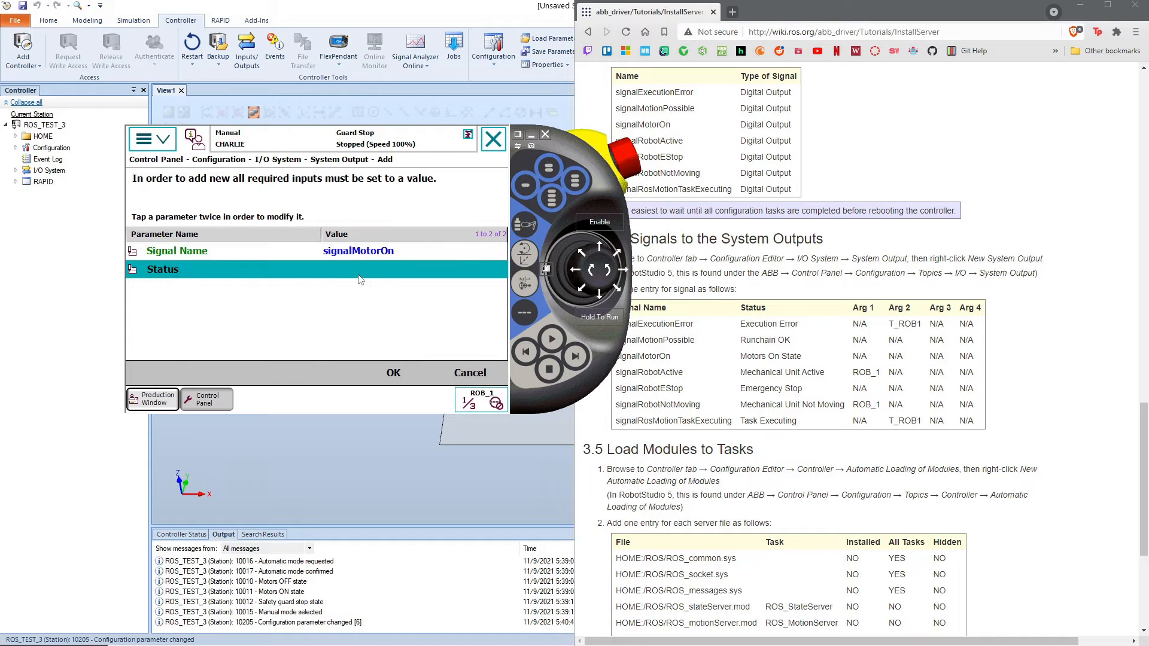
left_click(360, 274)
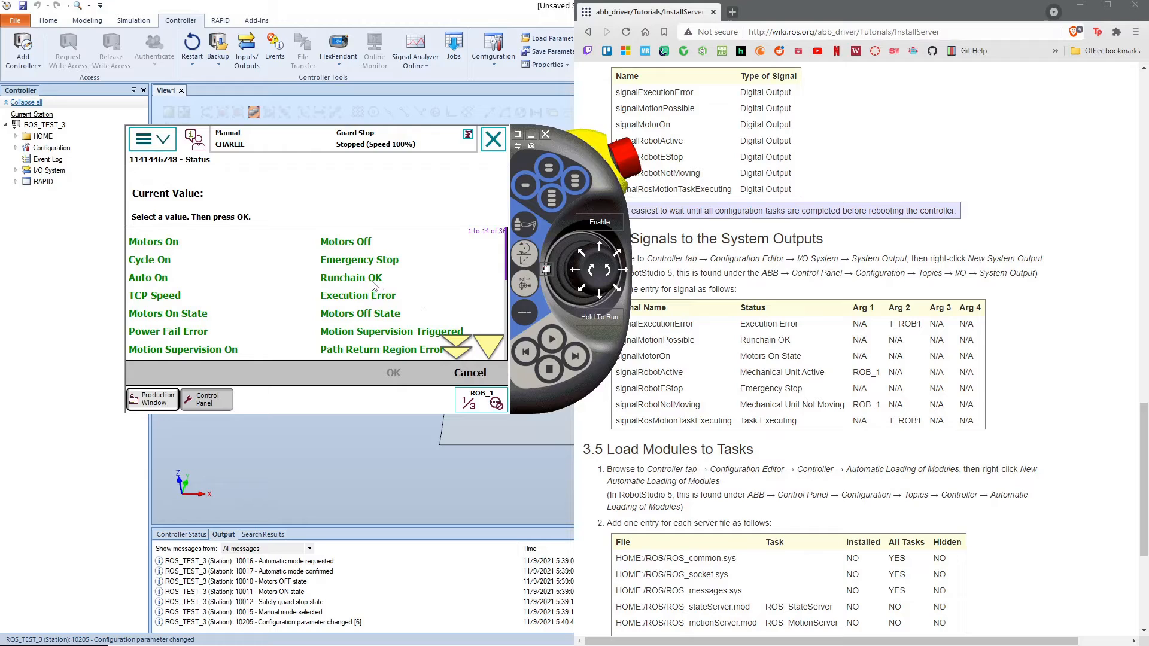
left_click(496, 349)
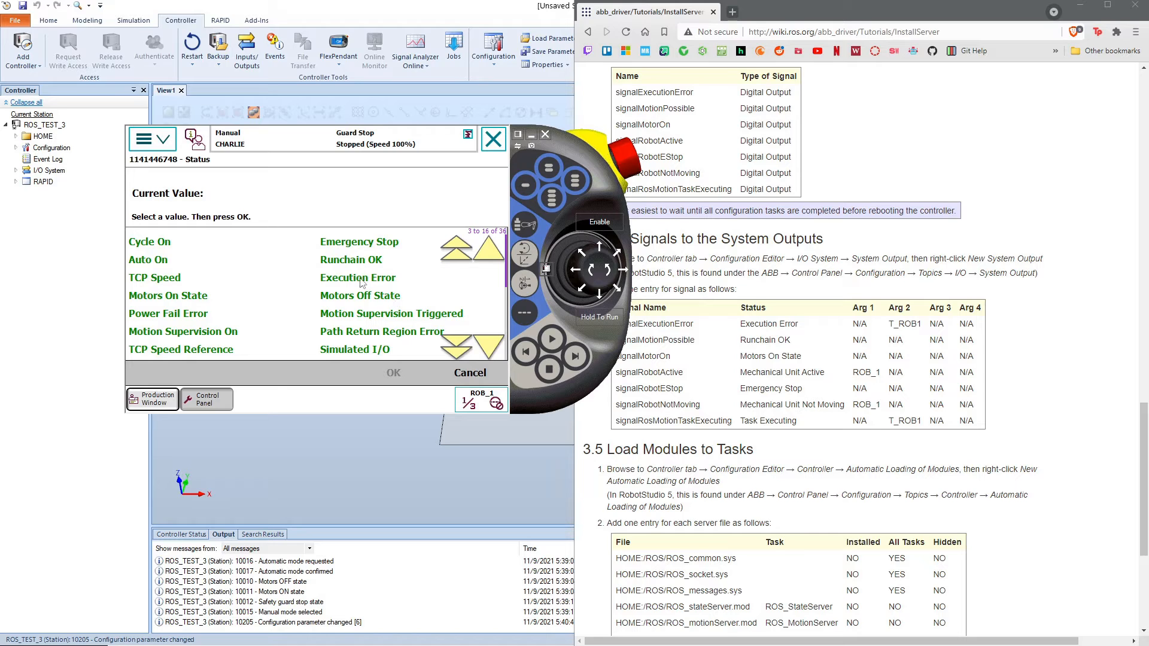
left_click(216, 298)
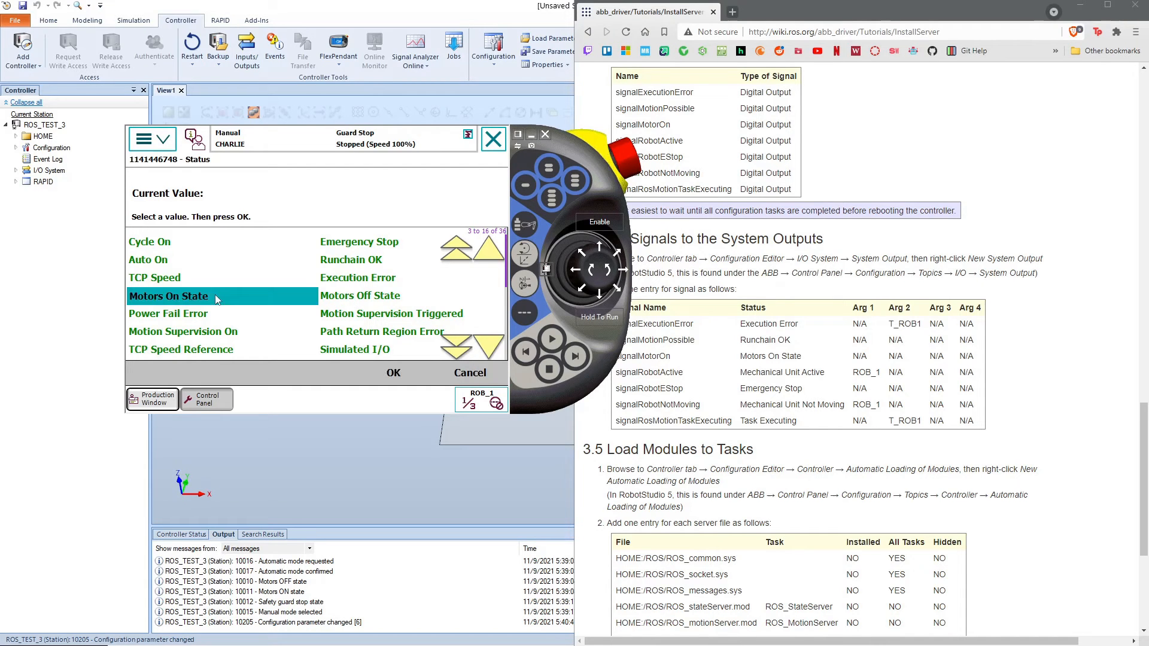
left_click(404, 368)
left_click(395, 370)
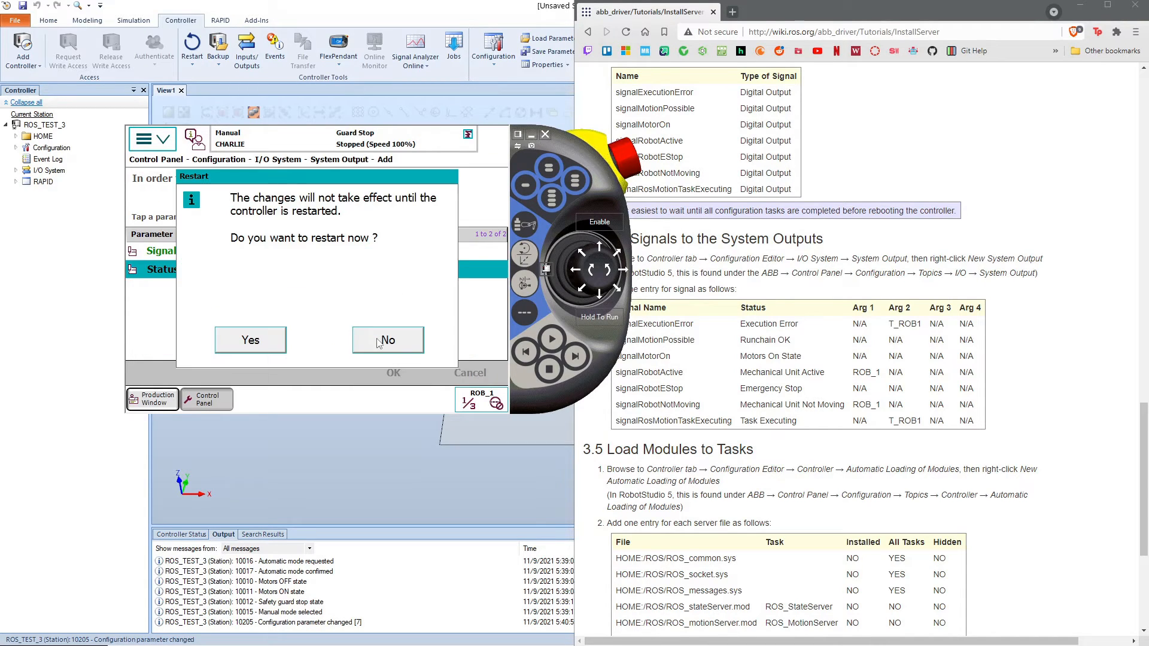
left_click(379, 342)
Step: Add a system output tying signalRobotEStop to the Emergency Stop status, and save it without restarting the controller
left_click(259, 371)
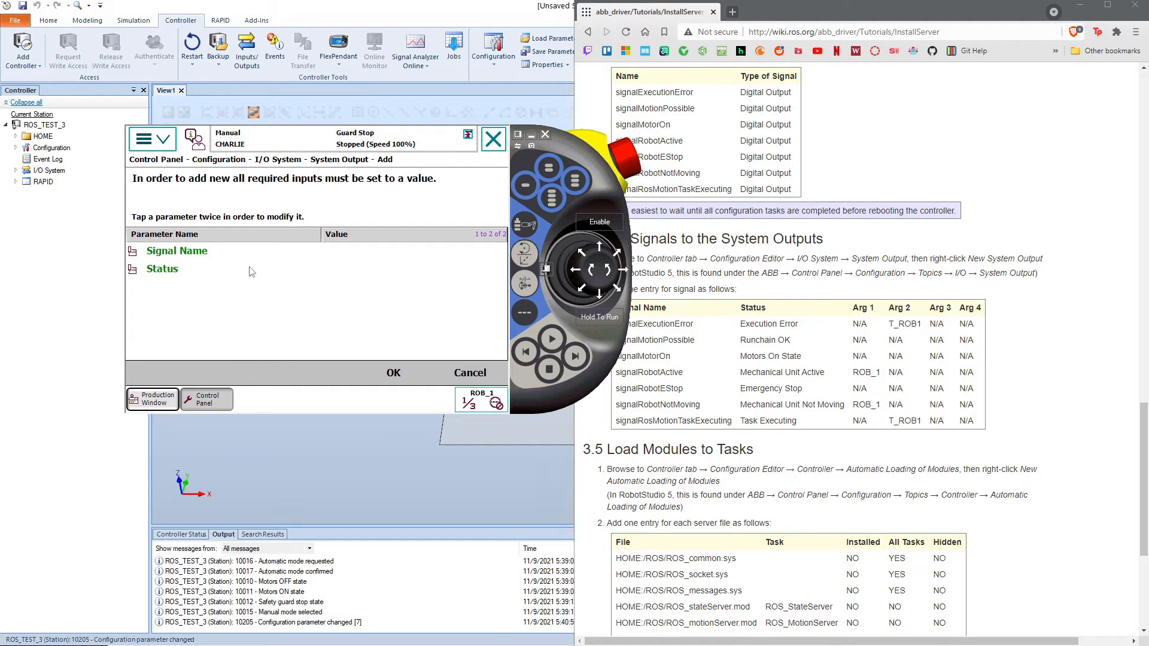
left_click(383, 257)
left_click(383, 258)
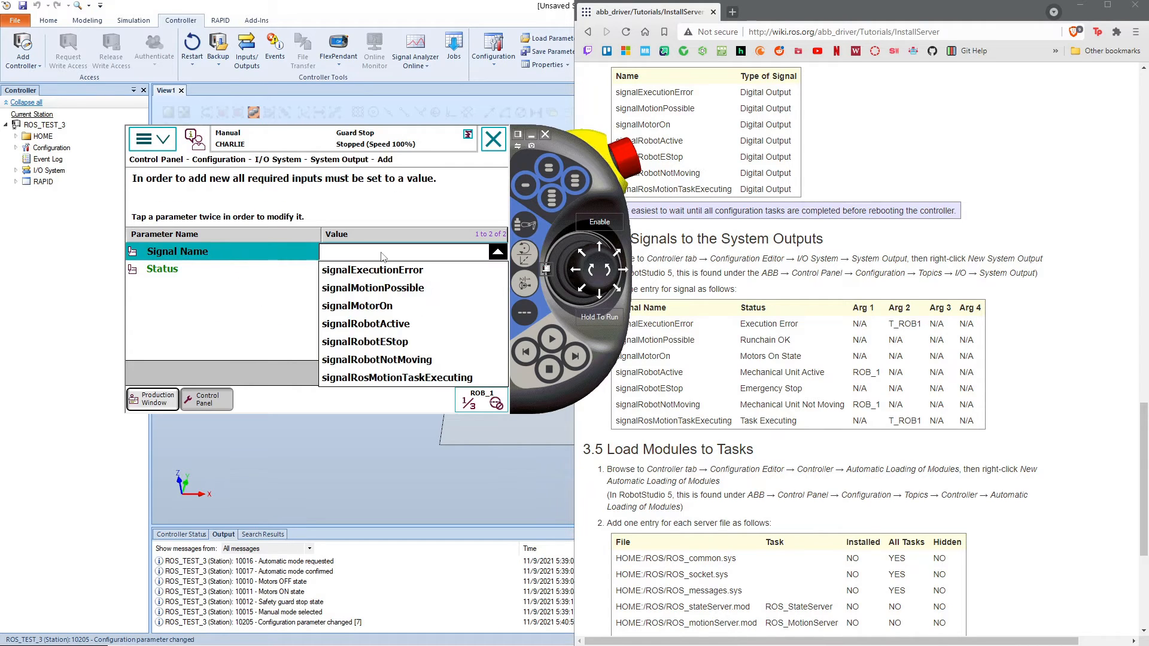
left_click(407, 342)
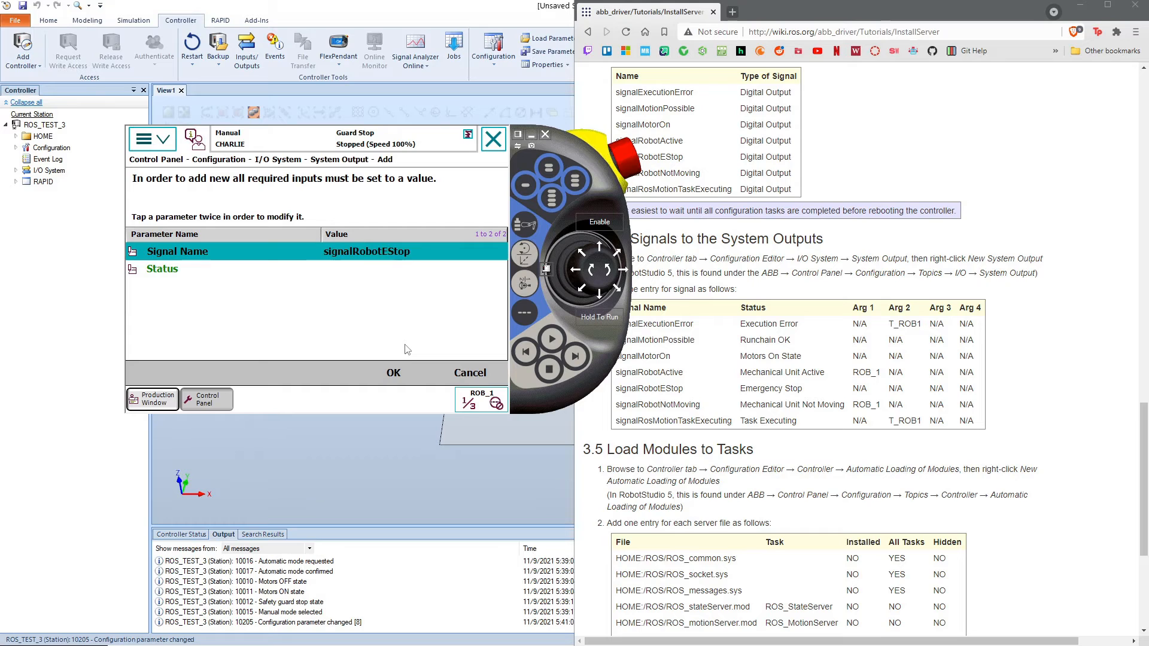
left_click(365, 275)
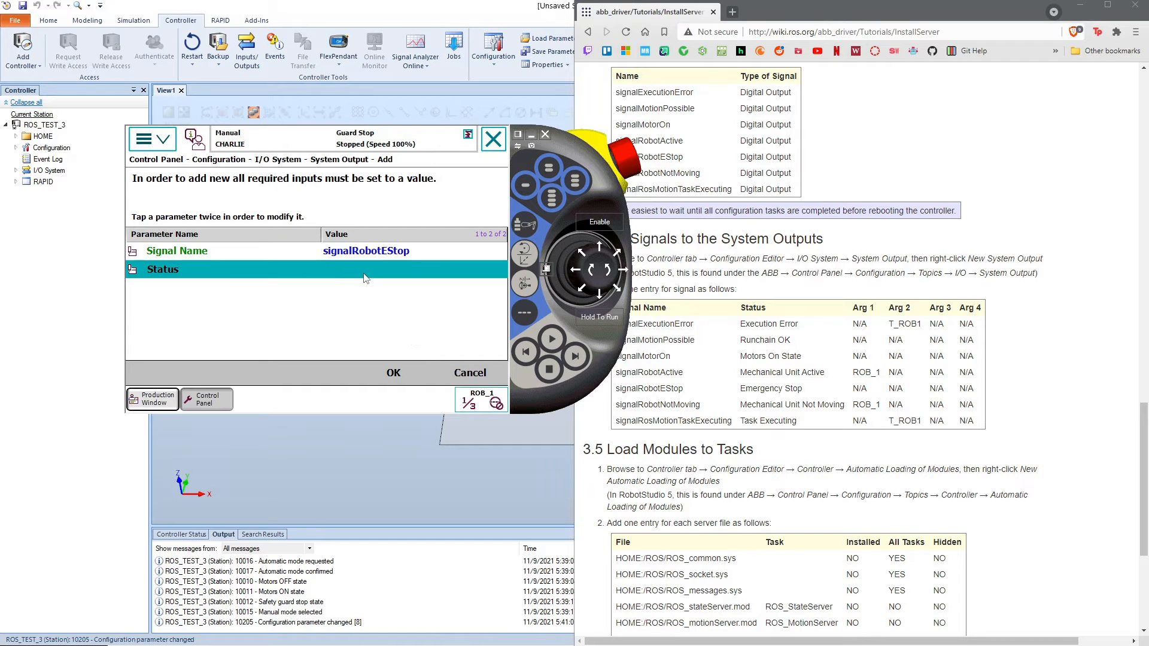
left_click(366, 276)
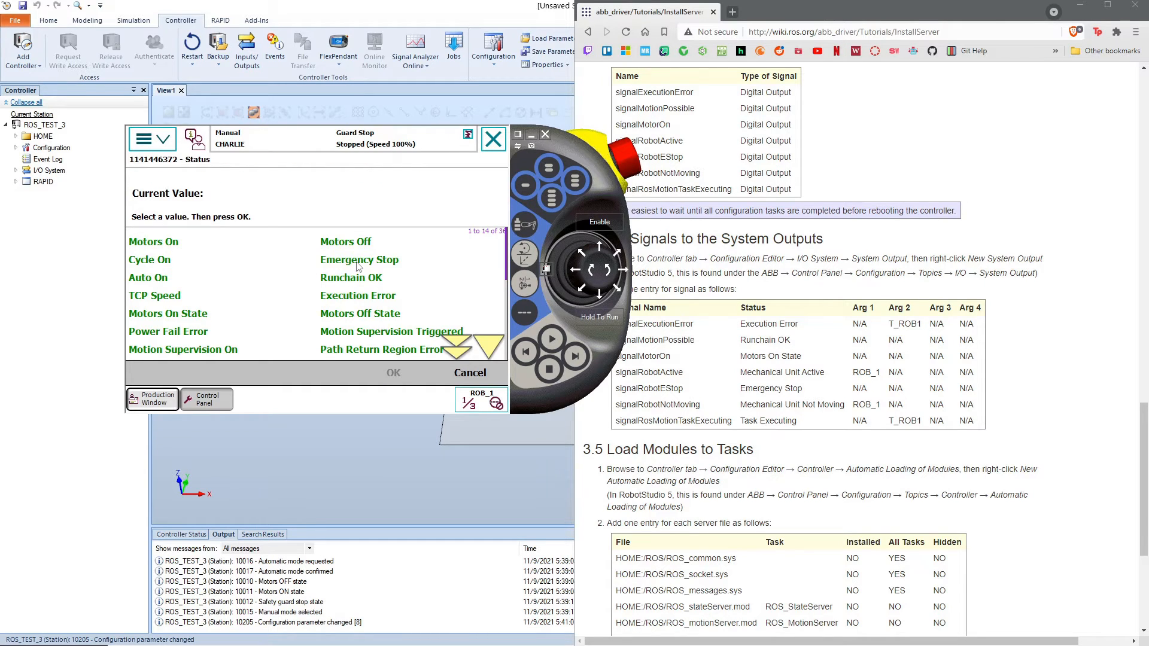
left_click(359, 261)
left_click(401, 370)
left_click(395, 374)
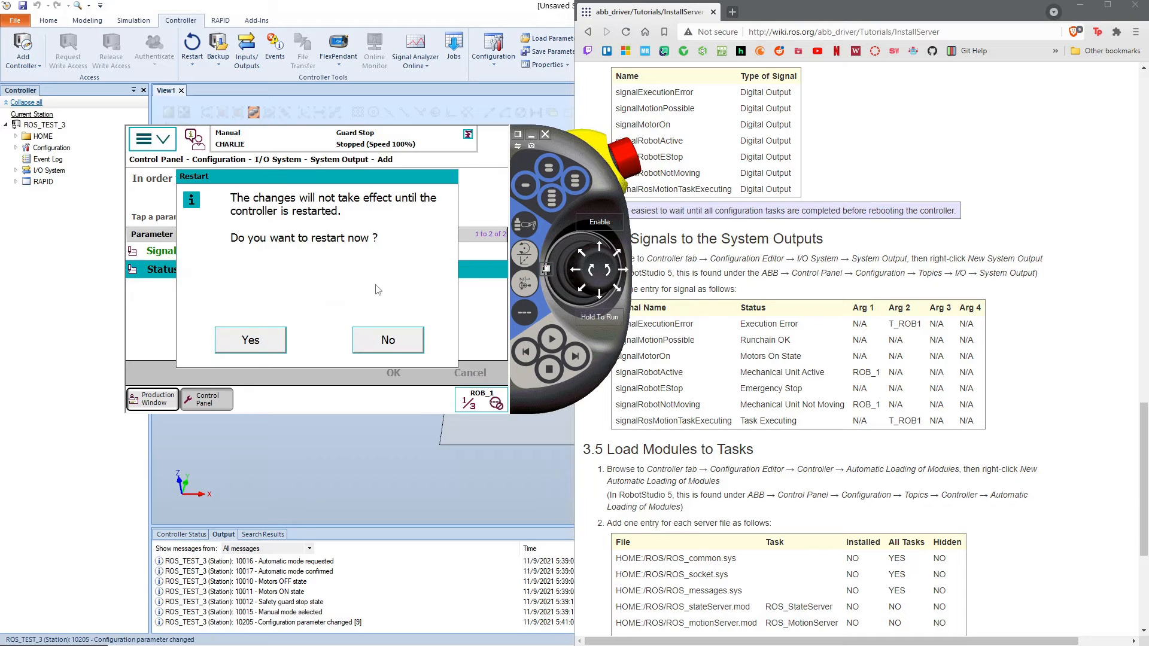
left_click(390, 338)
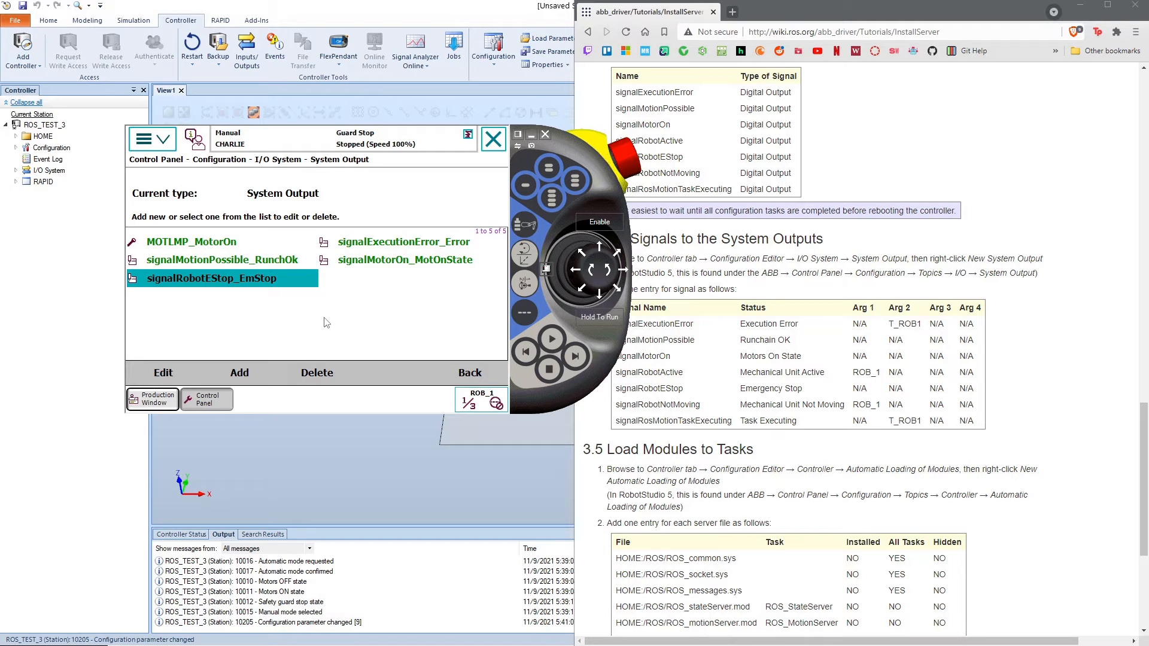
Step: Start a new system output for signalRobotActive and set its status to Mechanical Unit Active
left_click(240, 370)
left_click(276, 256)
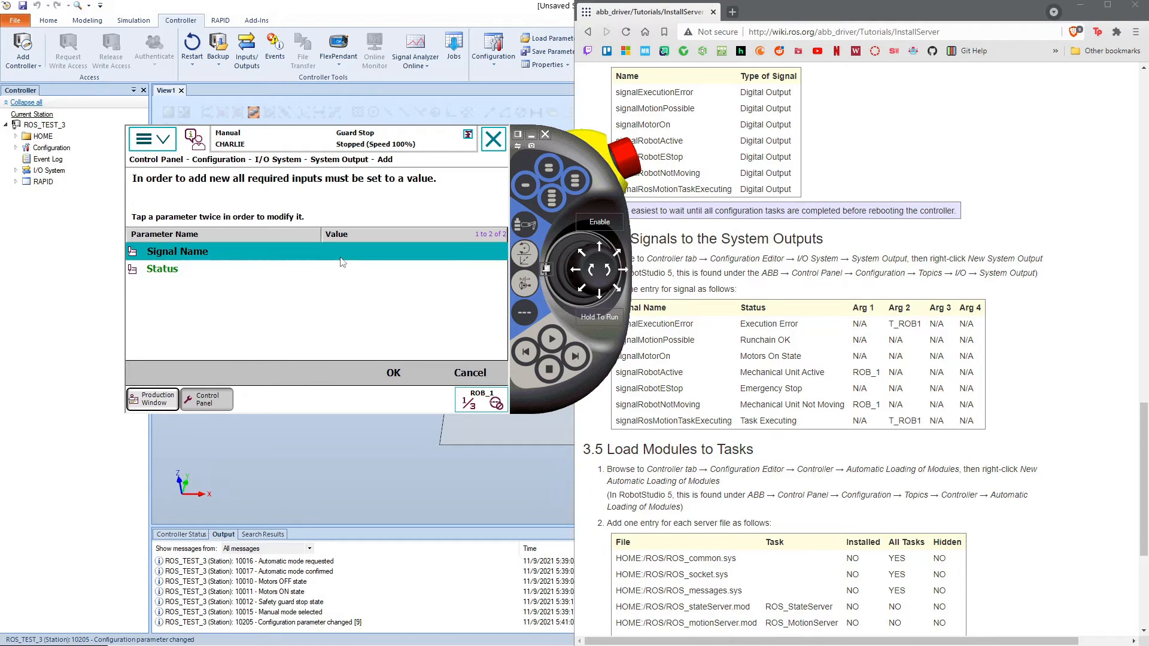
left_click(345, 253)
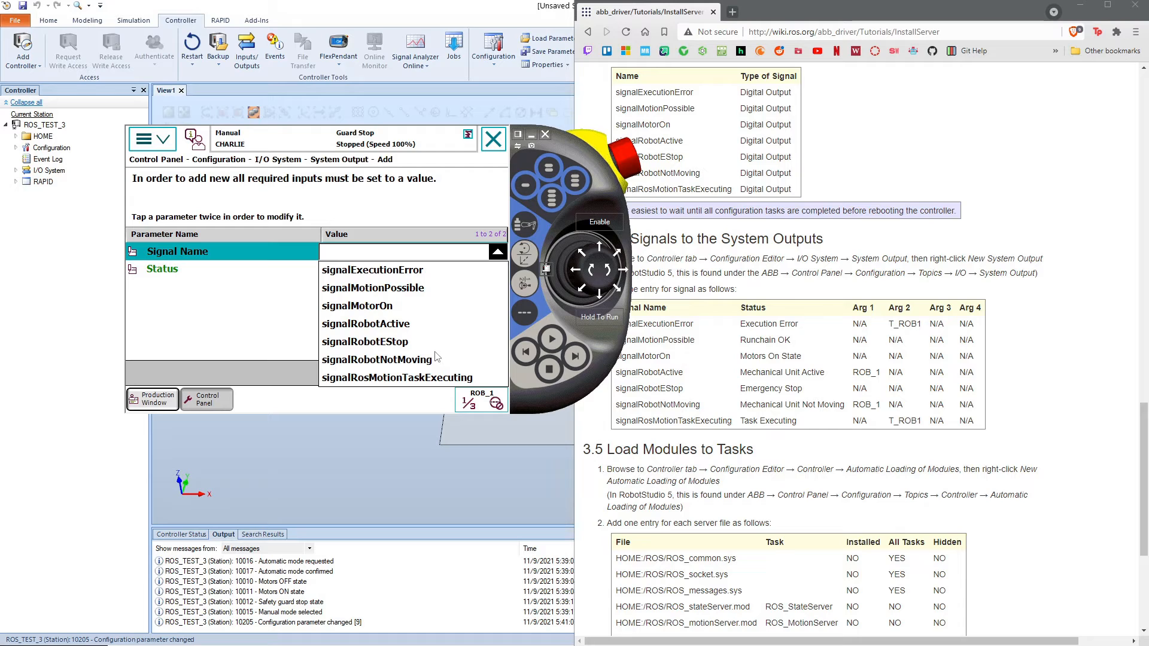
left_click(395, 341)
left_click(371, 268)
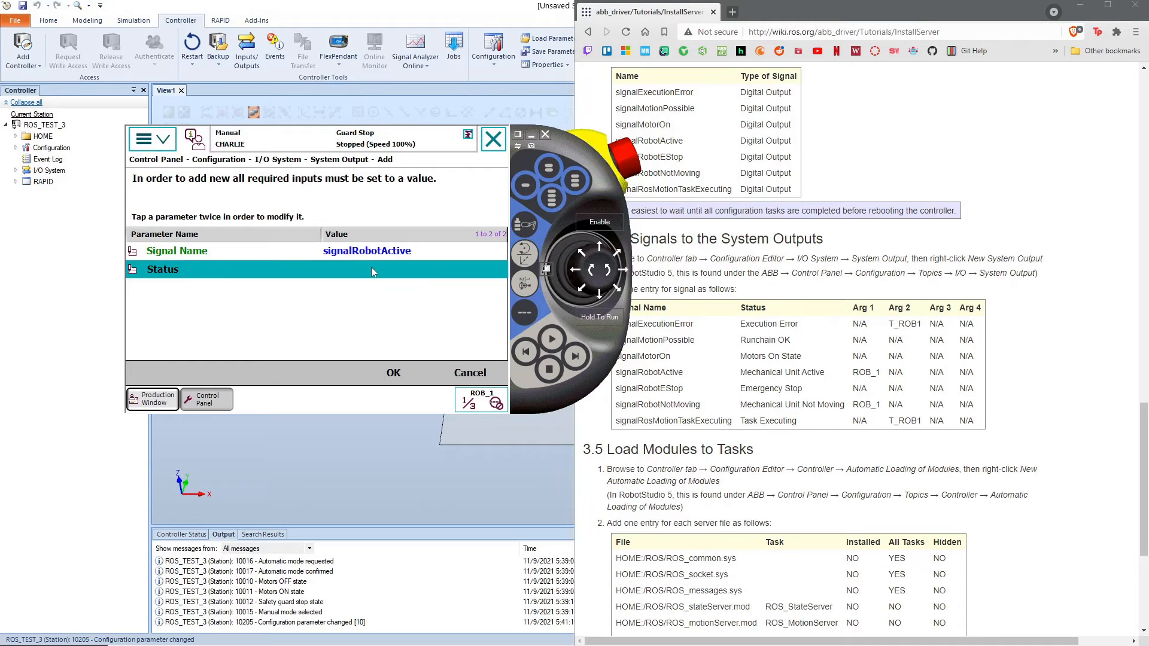
left_click(371, 268)
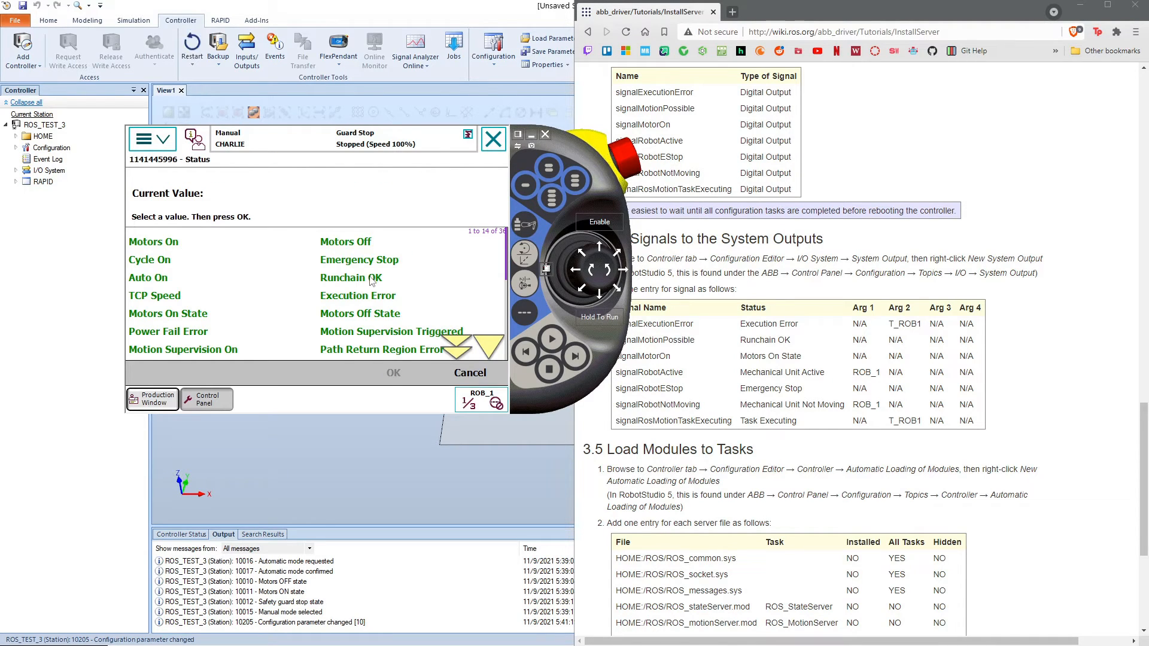
left_click(488, 347)
left_click(488, 347)
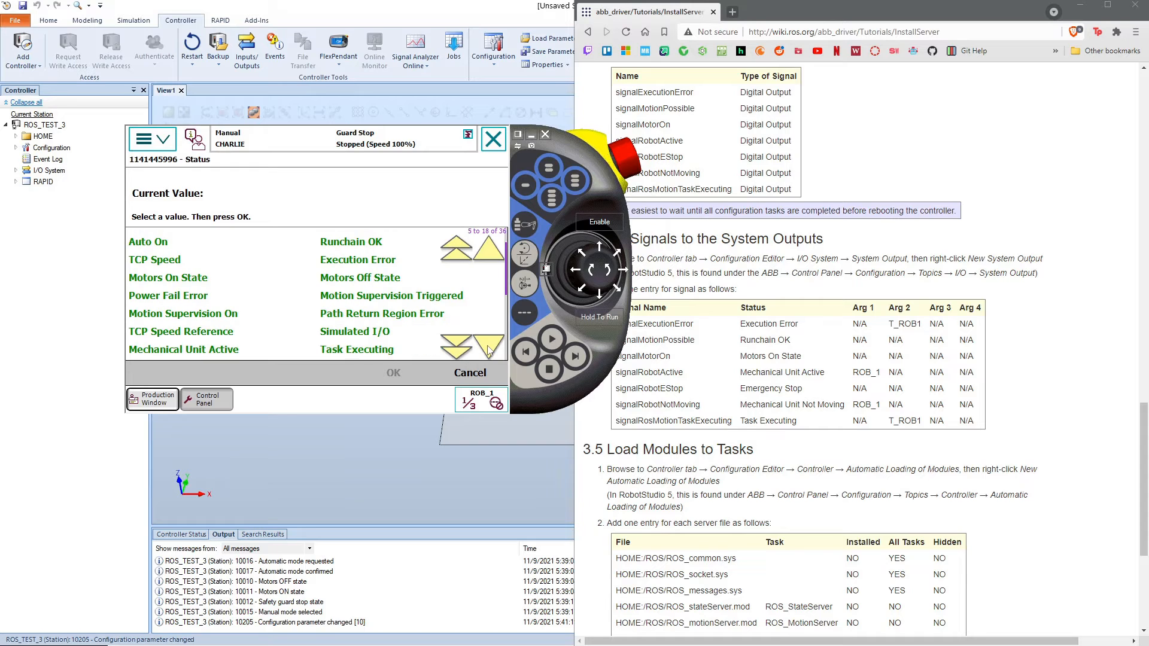
left_click(488, 347)
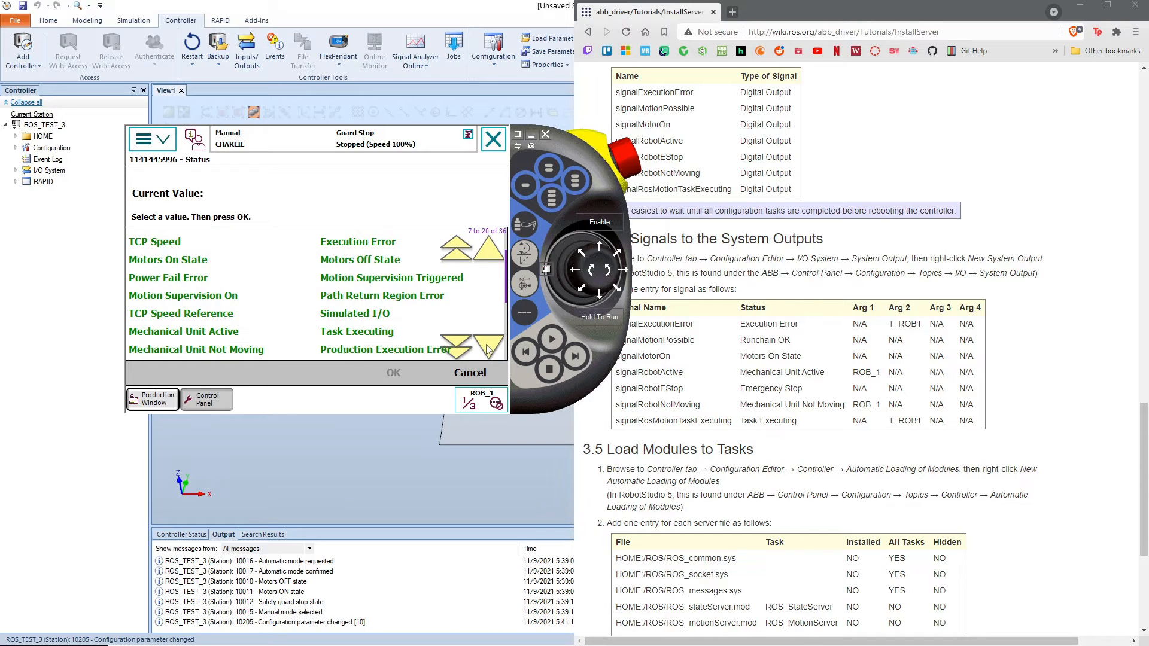
left_click(241, 335)
left_click(420, 371)
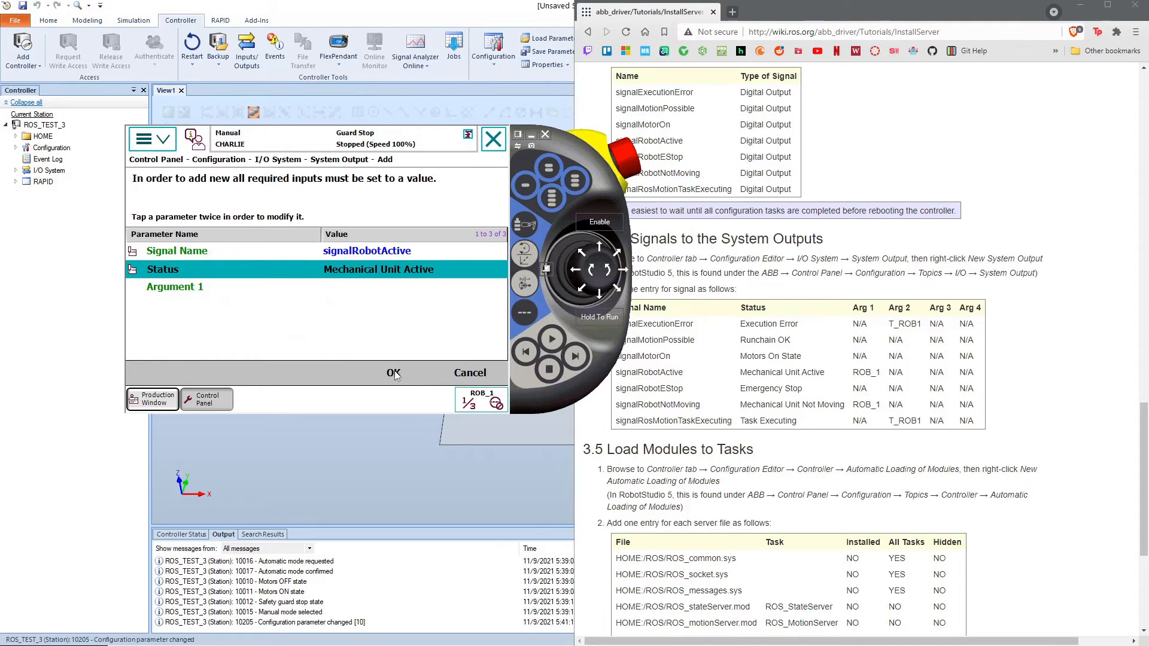
Step: Set Argument 1 of the signalRobotActive output to ROB_1 and save the entry without restarting the controller
left_click(372, 292)
left_click(371, 291)
left_click(396, 316)
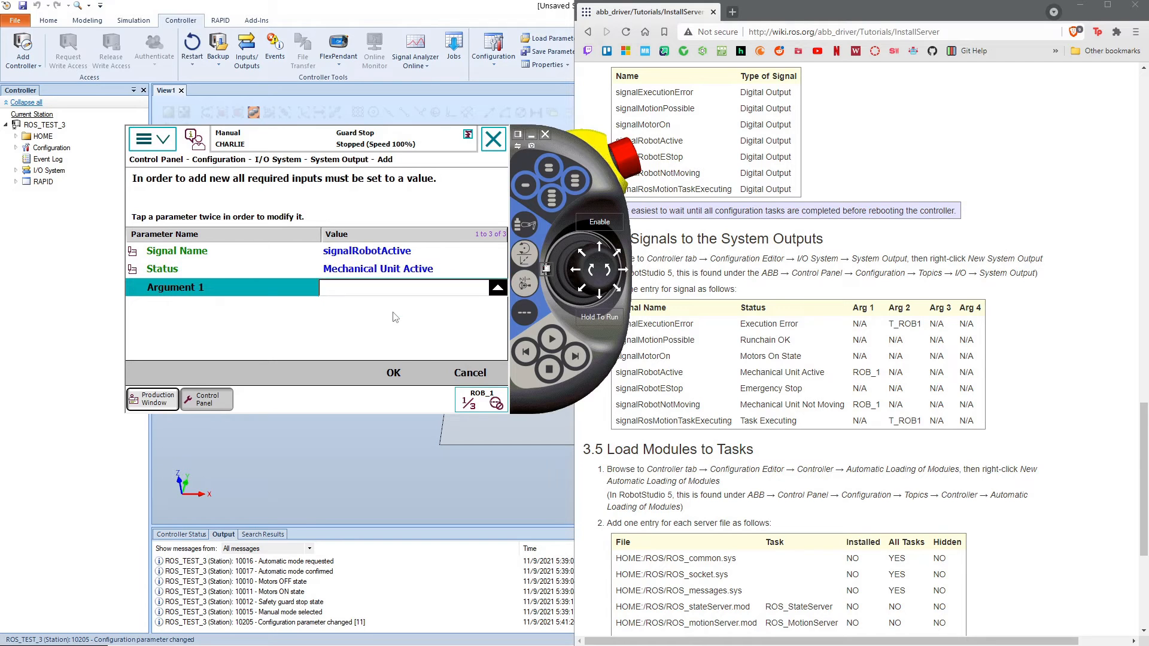
left_click(395, 372)
left_click(251, 340)
Step: Start a new system output for signalRobotNotMoving and set its status to Mechanical Unit Not Moving
left_click(248, 378)
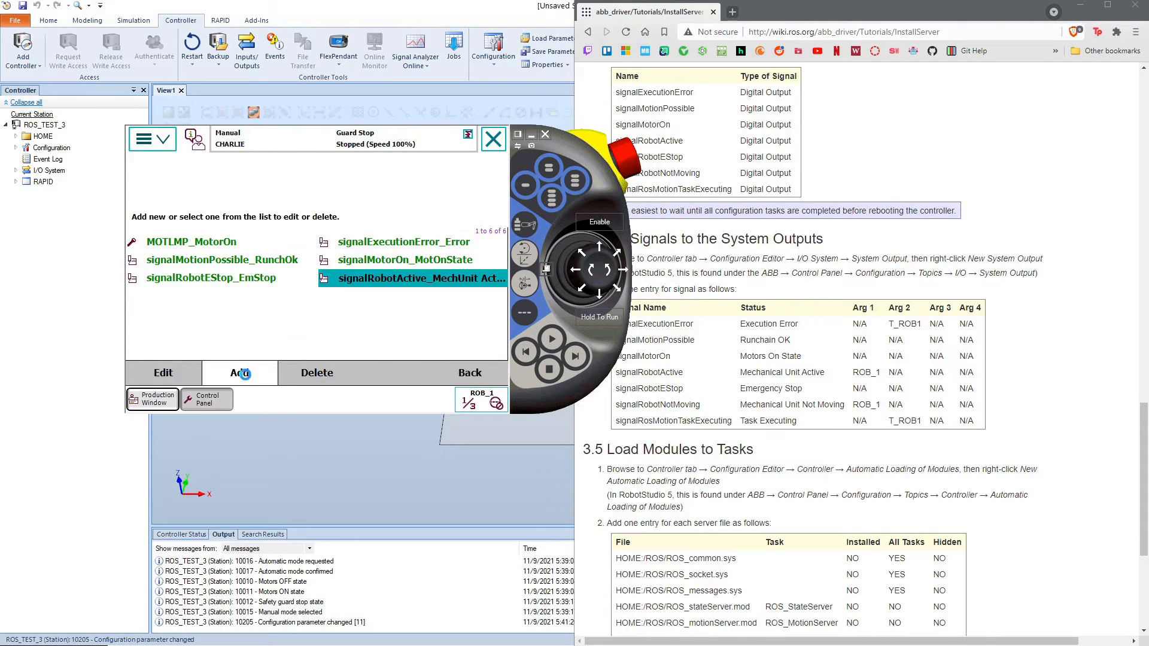
left_click(363, 252)
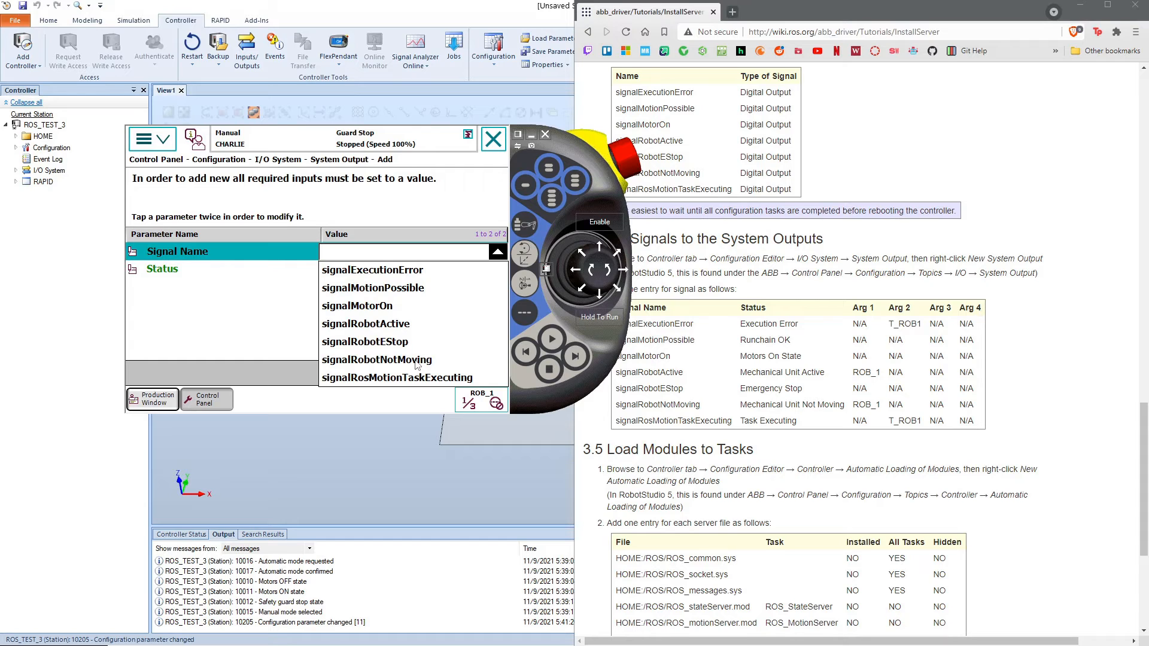
left_click(417, 359)
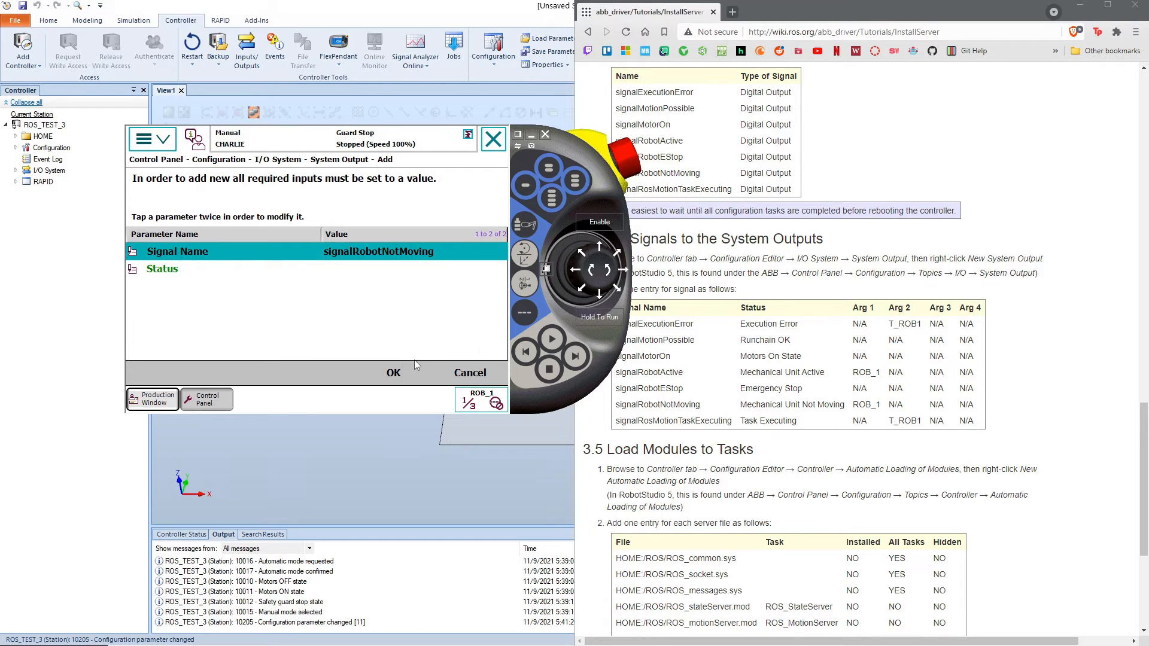
double_click(390, 274)
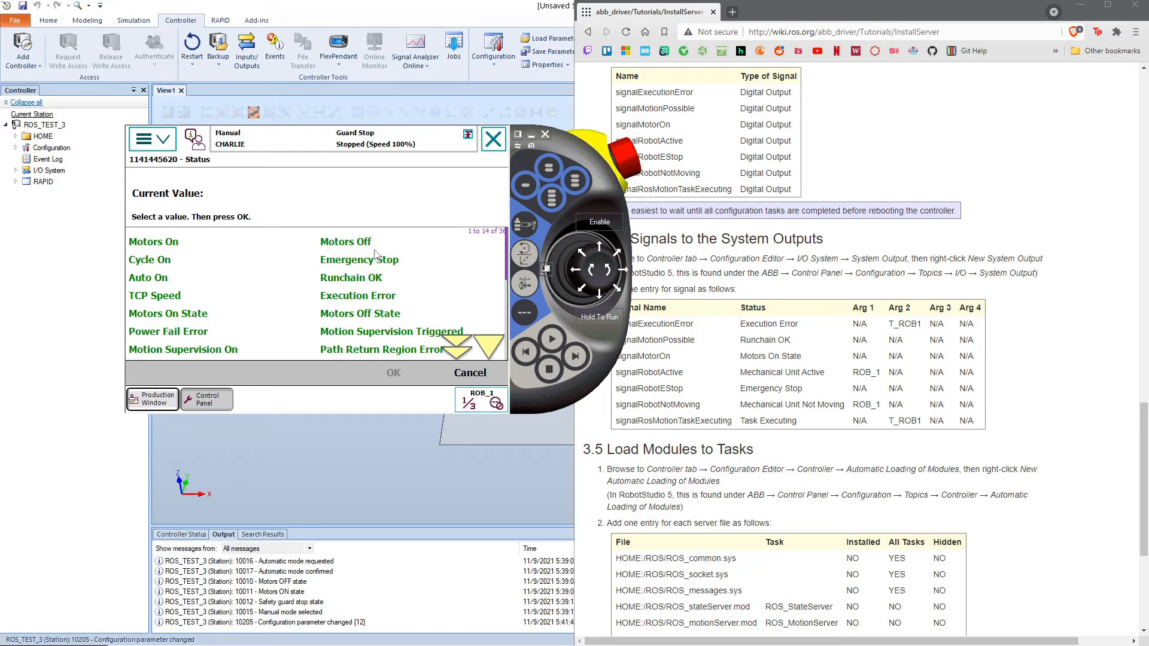
left_click(495, 353)
left_click(254, 350)
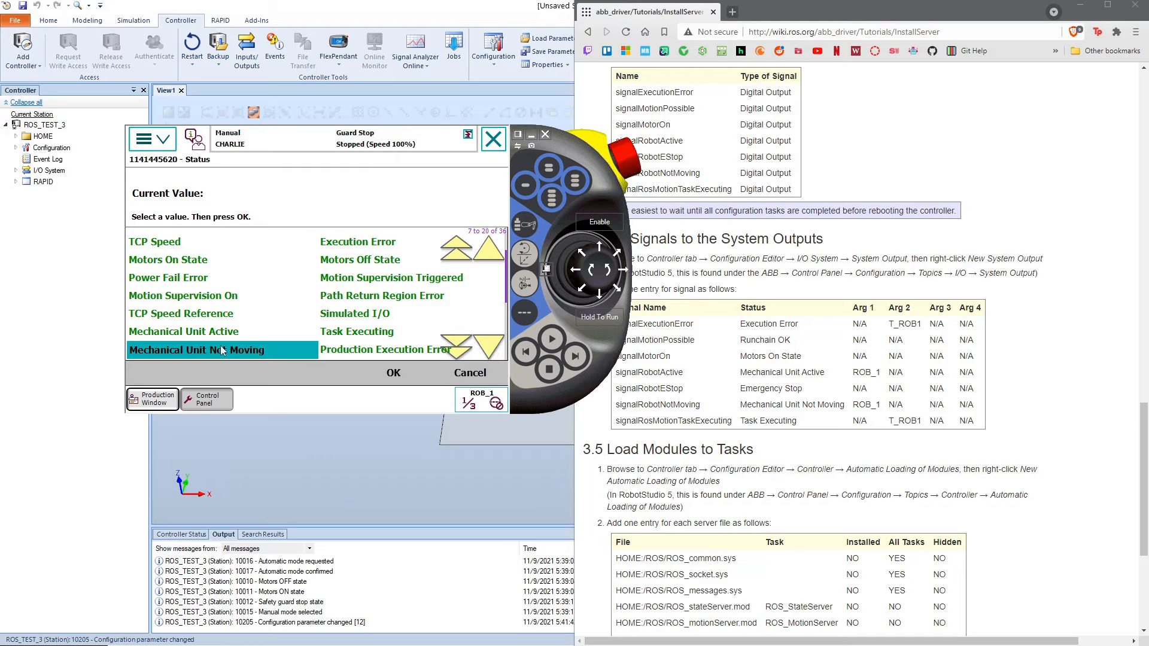
left_click(383, 373)
Step: Set Argument 1 of the signalRobotNotMoving output to ROB_1 and save the entry without restarting the controller
left_click(376, 293)
left_click(376, 289)
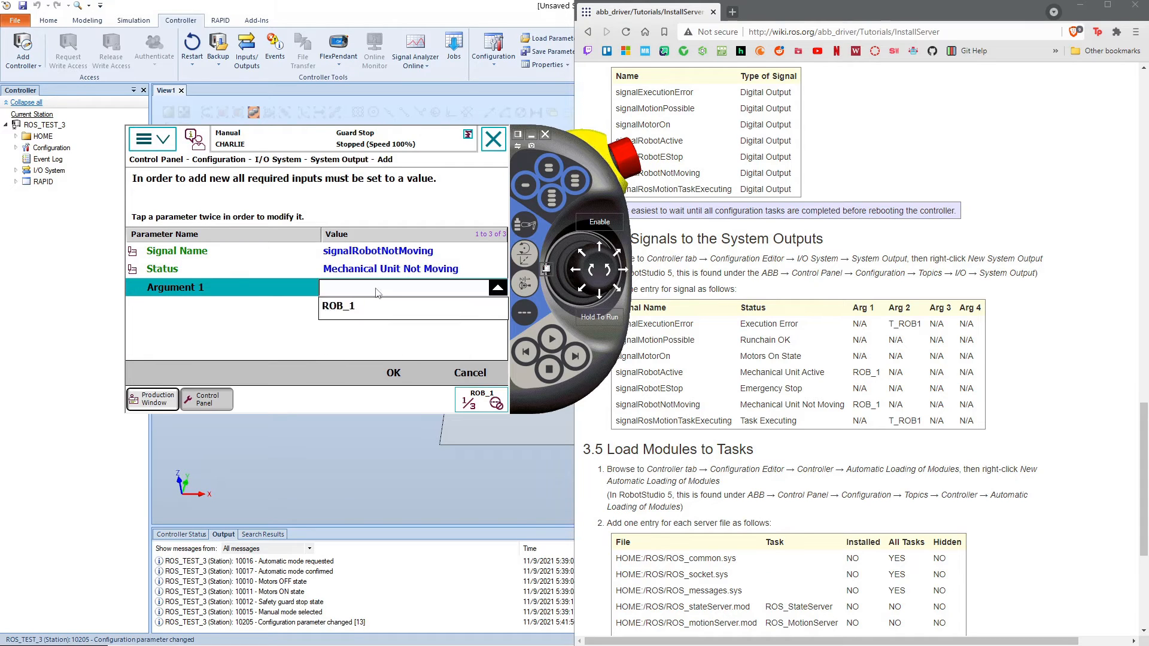
left_click(380, 306)
left_click(410, 383)
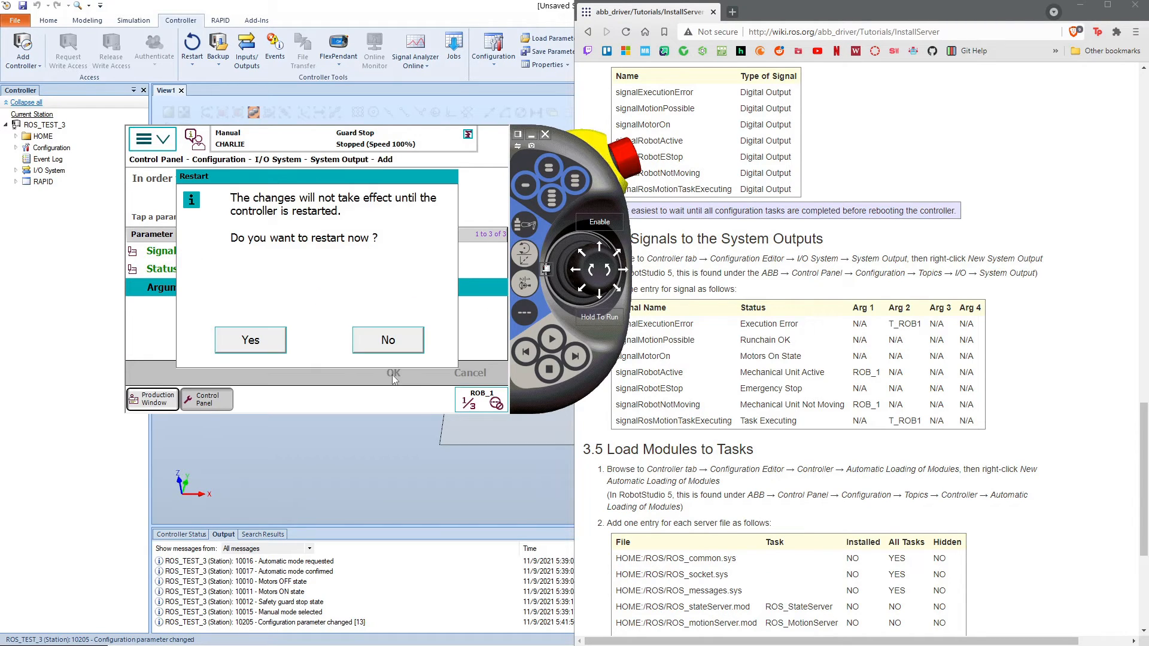
left_click(379, 337)
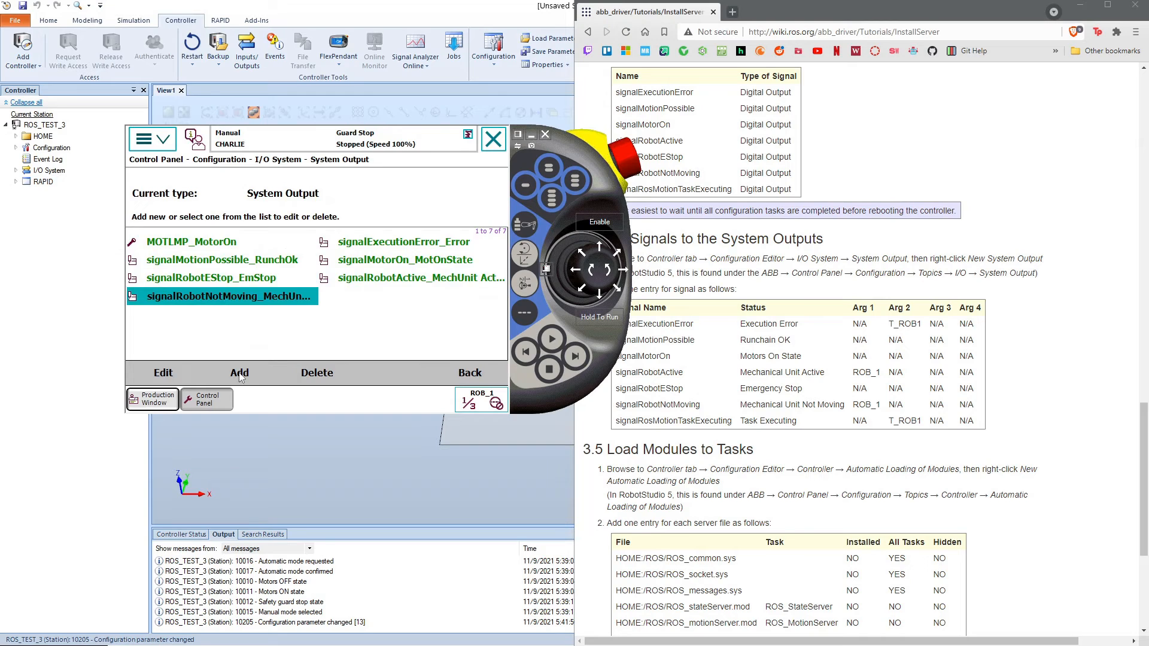
Step: Start a new system output for signalRosMotionTaskExecuting and set its status to Task Executing
left_click(240, 372)
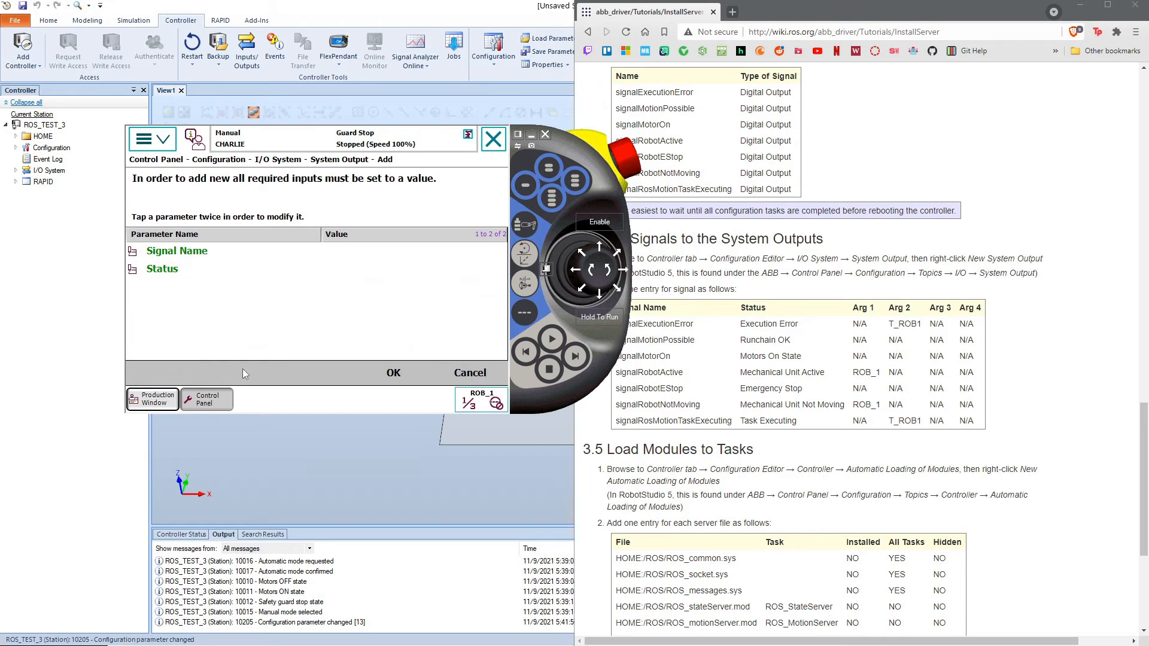
left_click(375, 255)
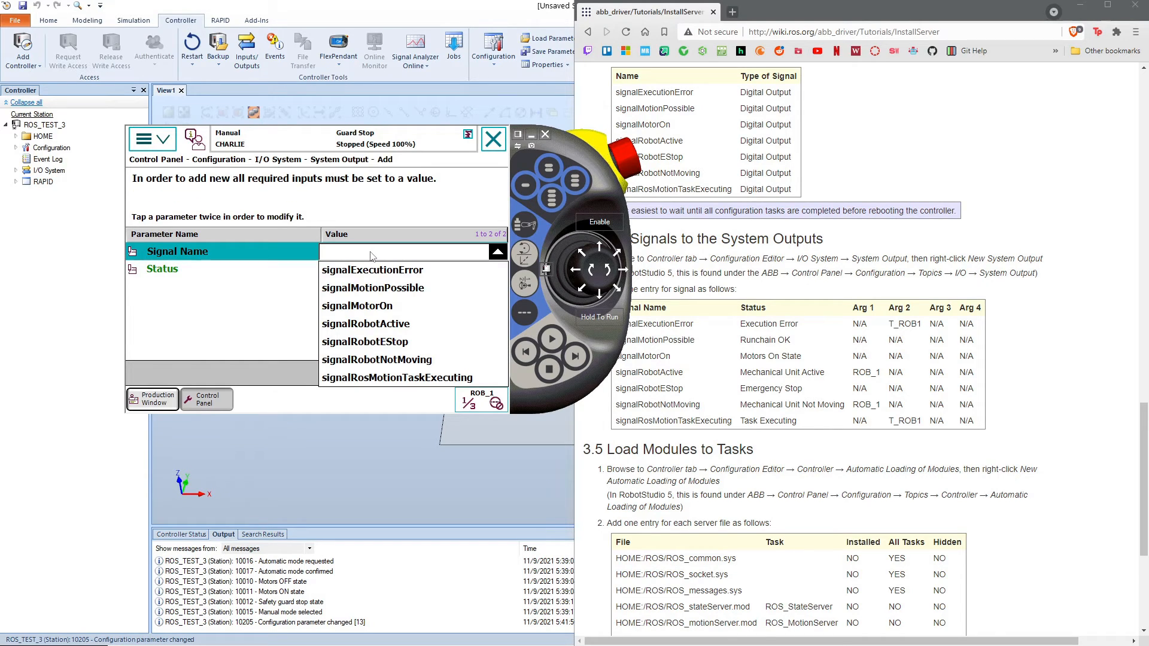
left_click(389, 379)
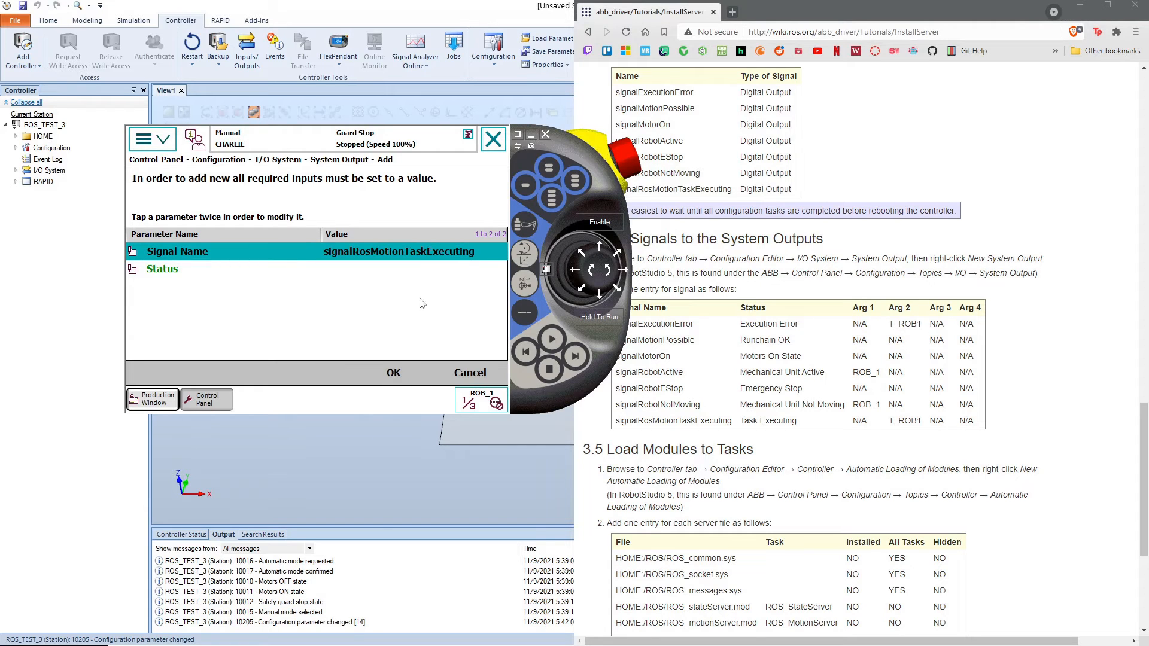
left_click(421, 268)
left_click(423, 270)
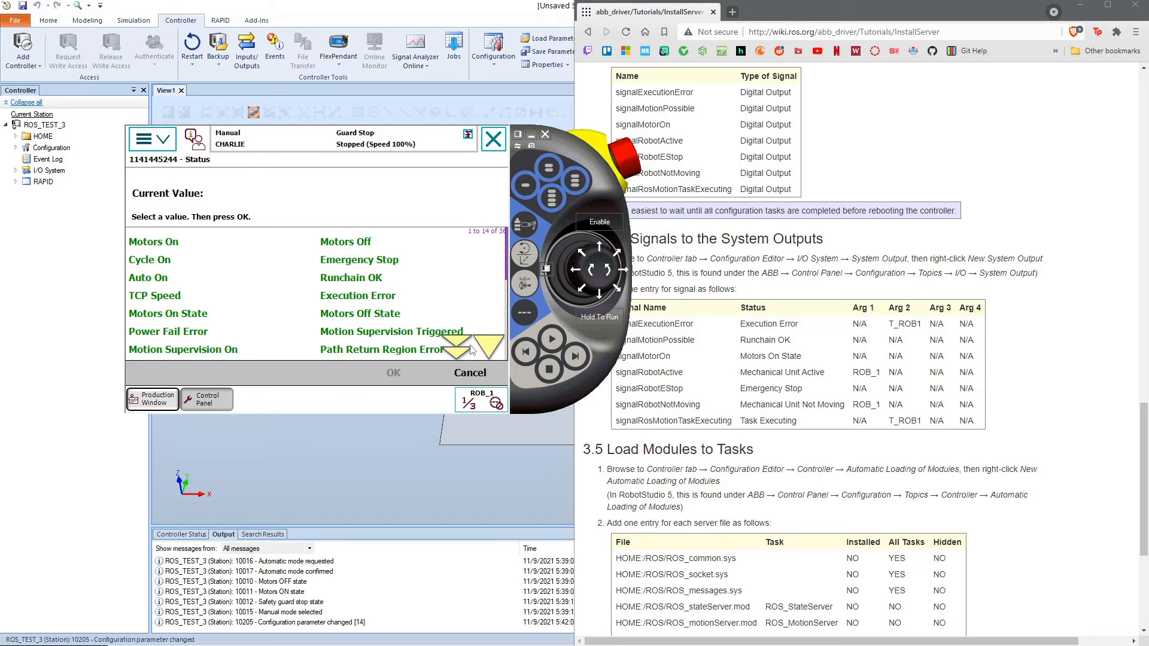
left_click(488, 348)
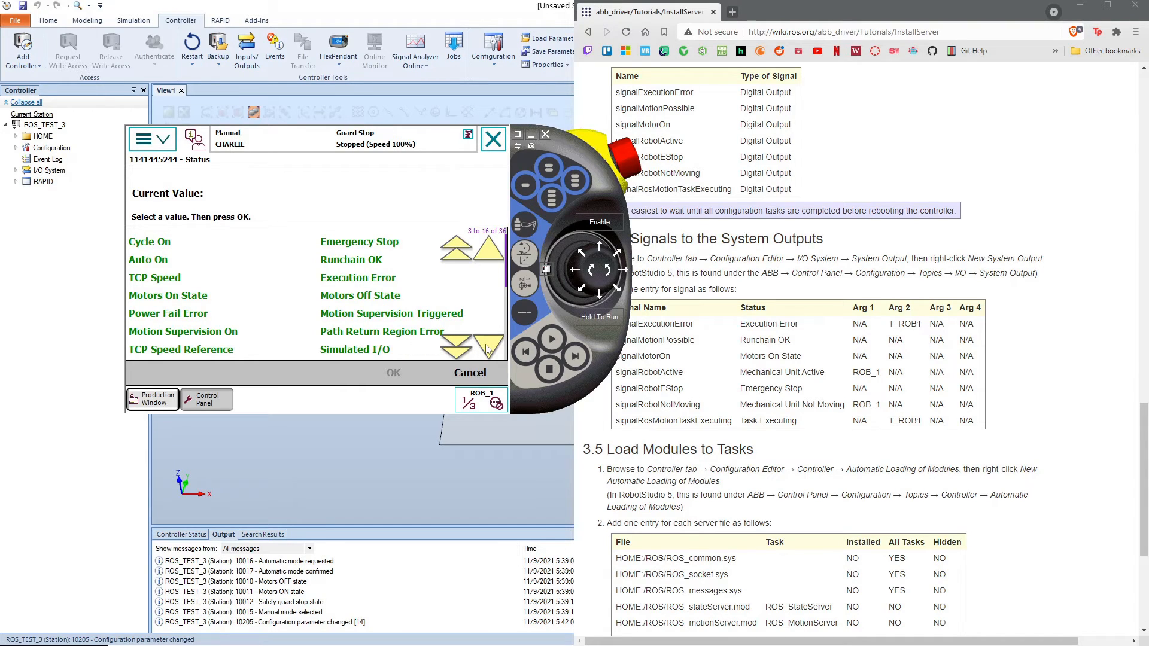
left_click(487, 348)
left_click(488, 348)
left_click(378, 335)
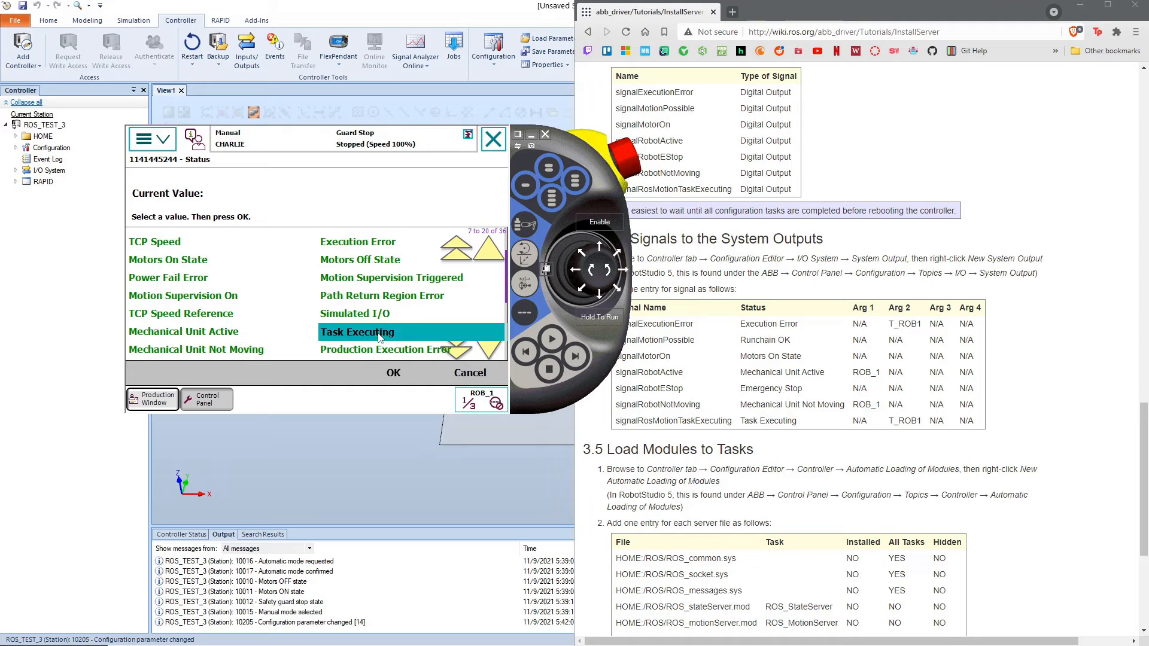
left_click(379, 335)
Step: Set Argument 2 of the signalRosMotionTaskExecuting output to T_ROB1 and save the entry without restarting the controller
left_click(376, 293)
left_click(376, 293)
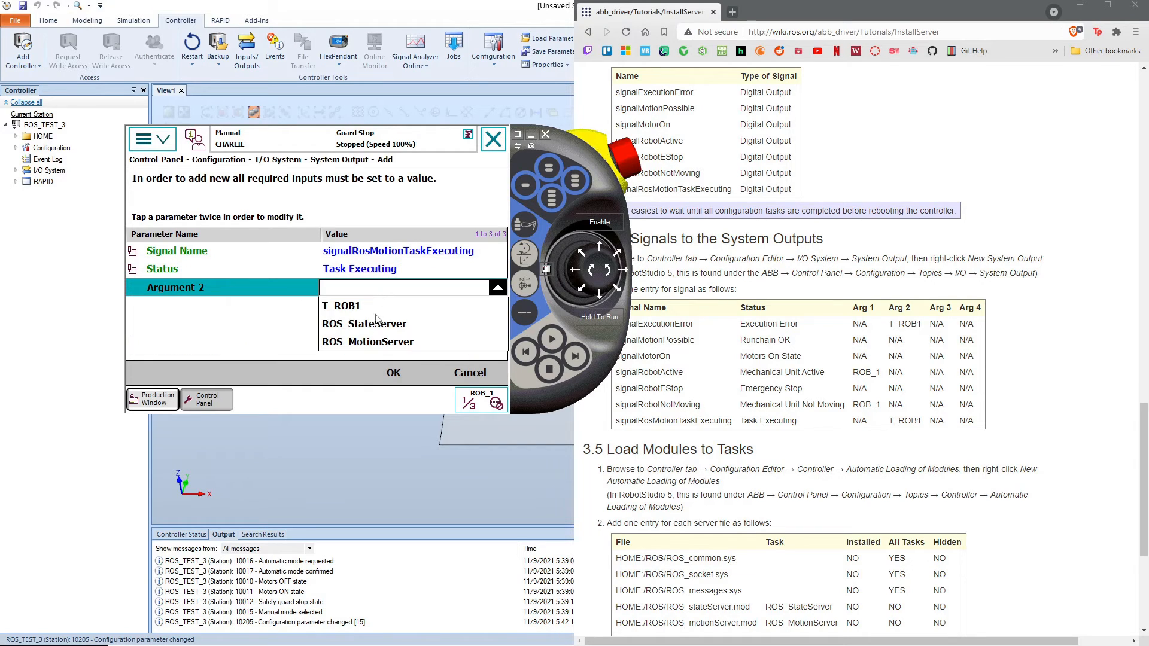
left_click(359, 306)
left_click(399, 372)
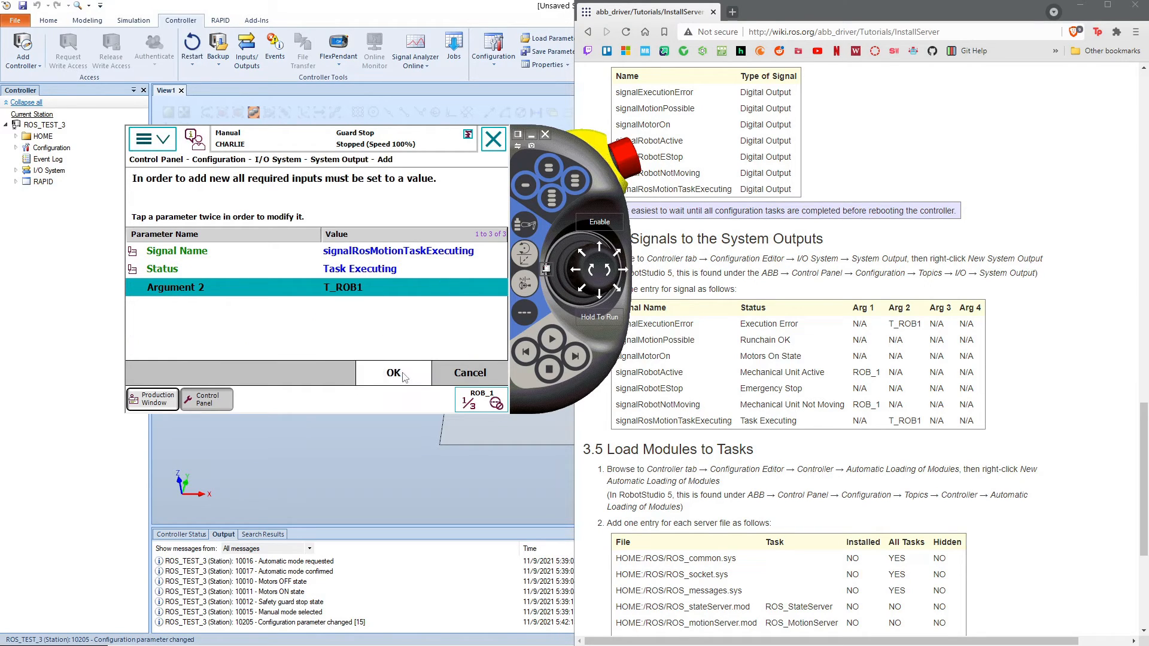
left_click(386, 340)
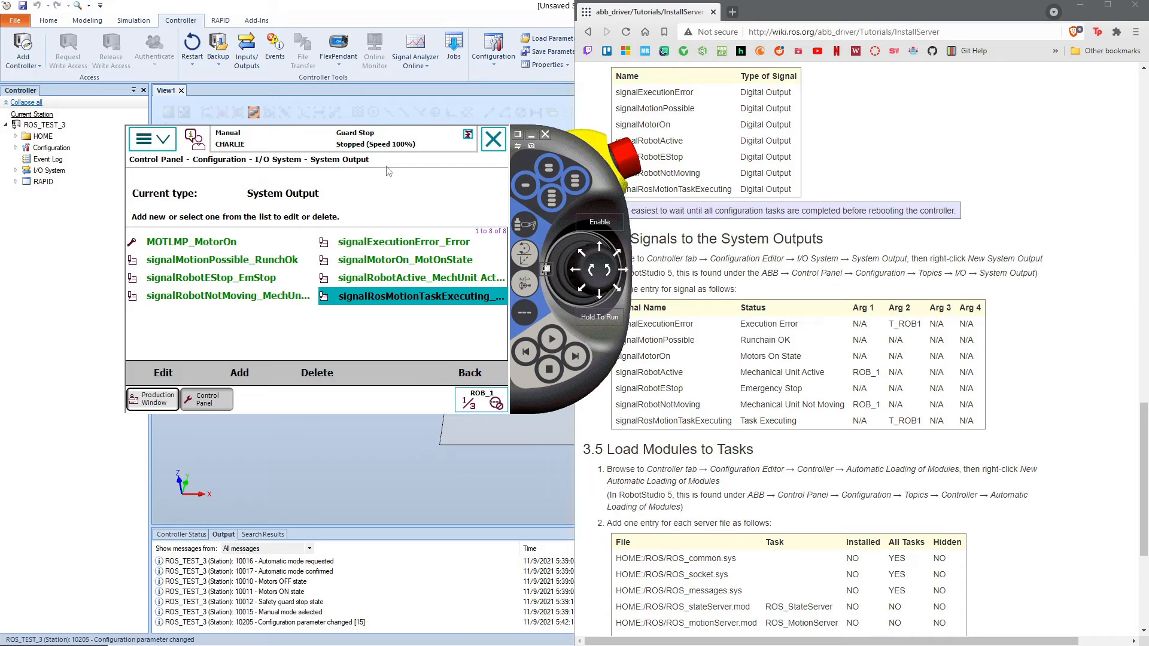
Step: Restart the controller from the FlexPendant, then close and relaunch the virtual FlexPendant
left_click(166, 144)
left_click(356, 361)
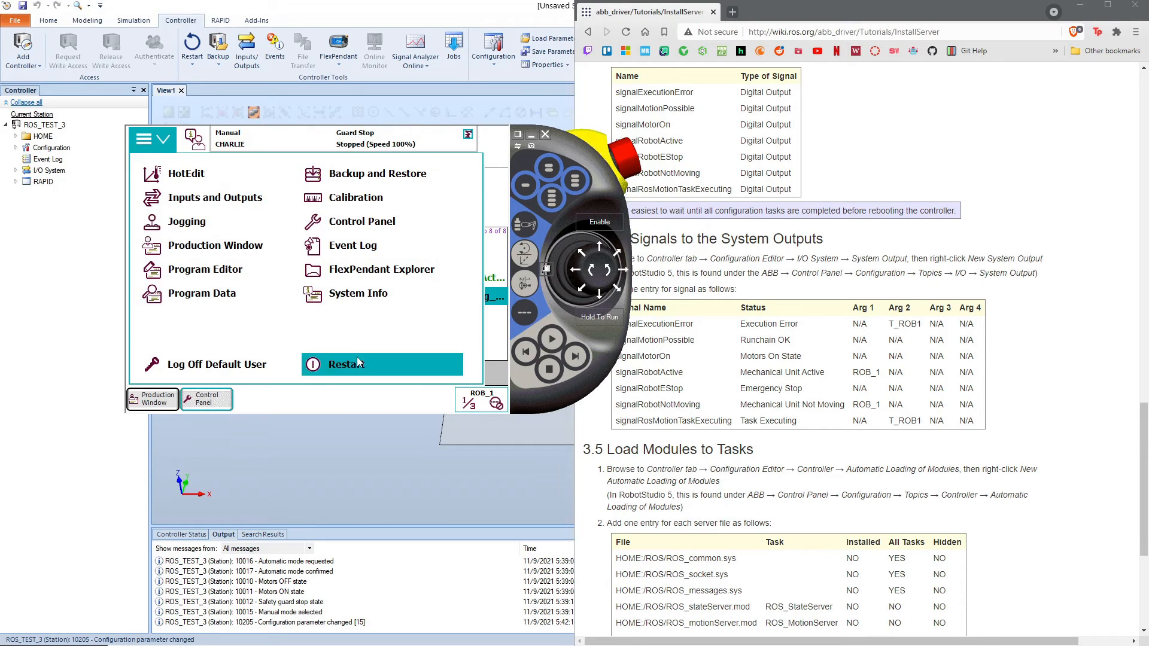
left_click(395, 374)
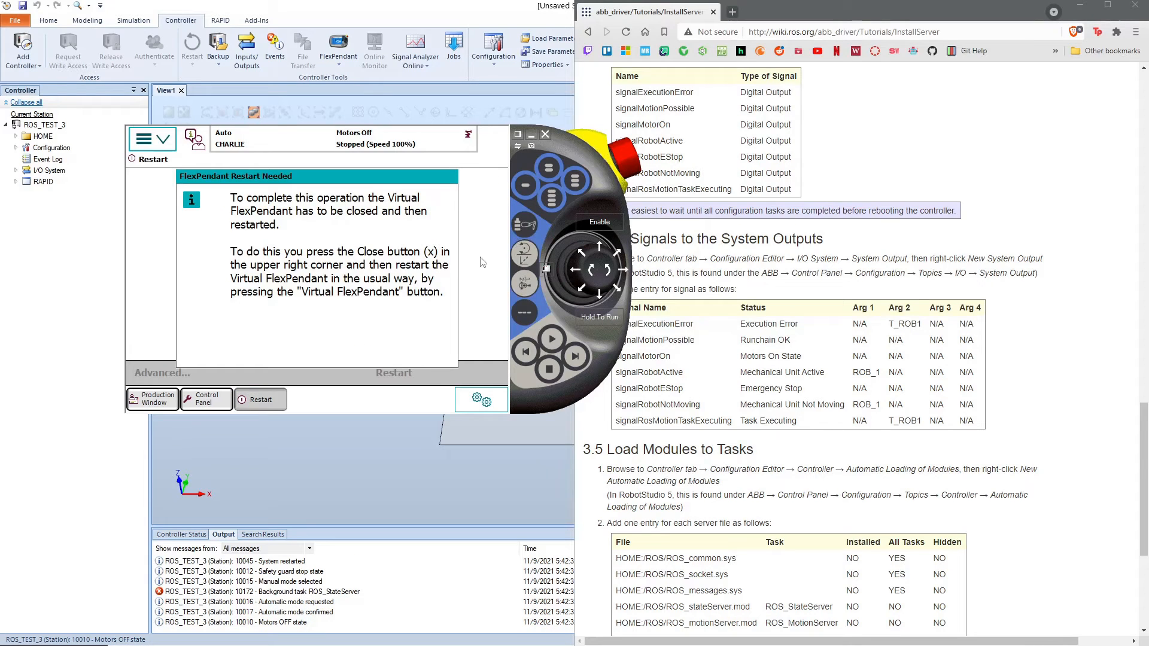
left_click(545, 134)
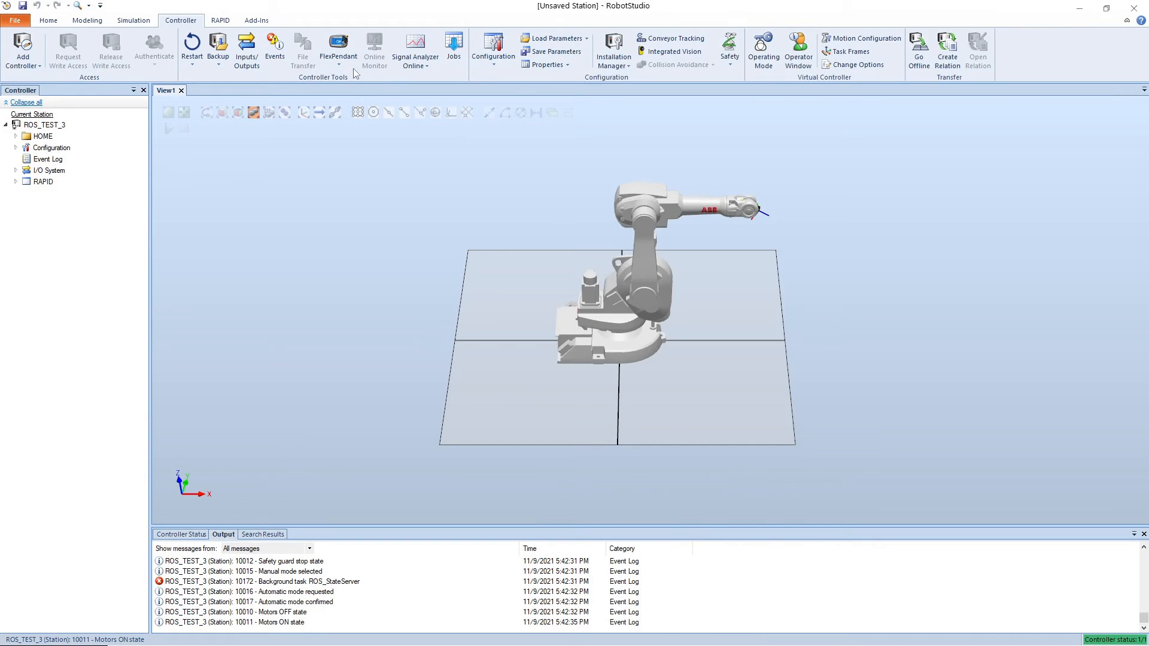
left_click(338, 45)
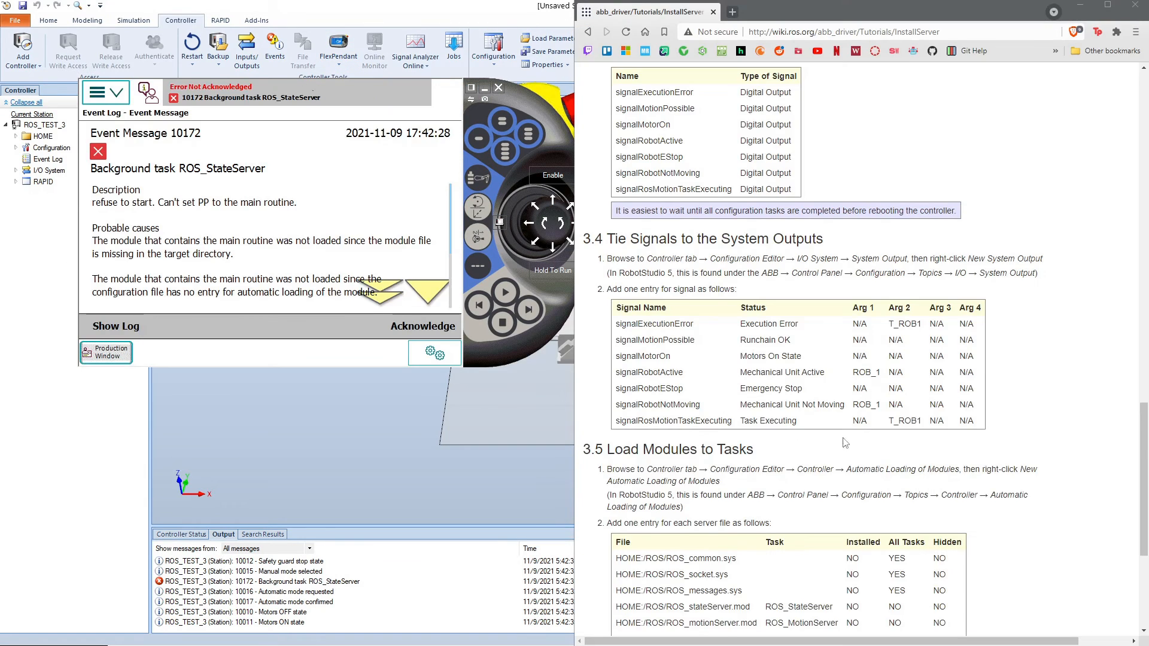
Step: Consult the Load Modules to Tasks section of the wiki and switch the controller to manual mode
scroll(845, 442, "down", 3)
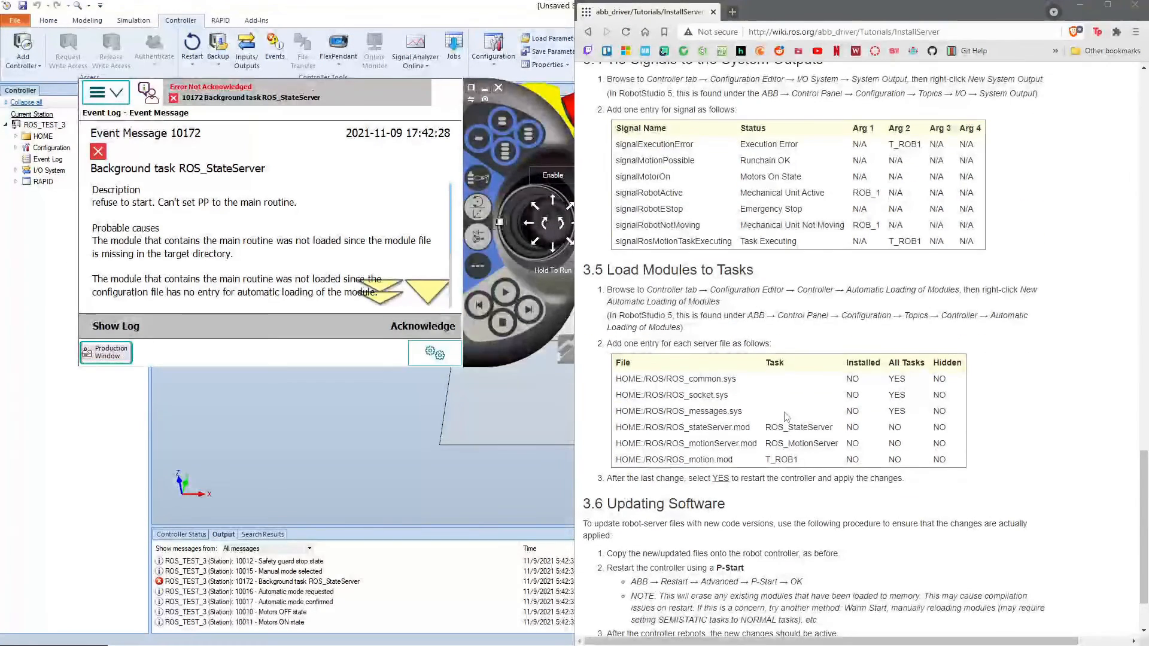
scroll(704, 258, "down", 1)
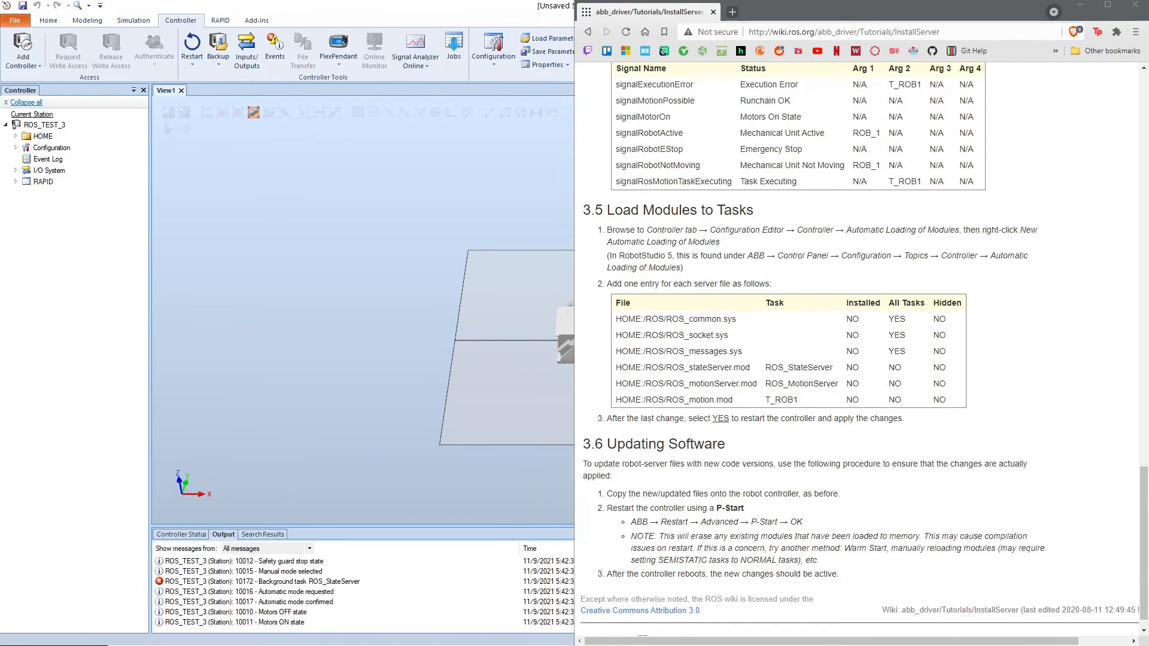
left_click(126, 94)
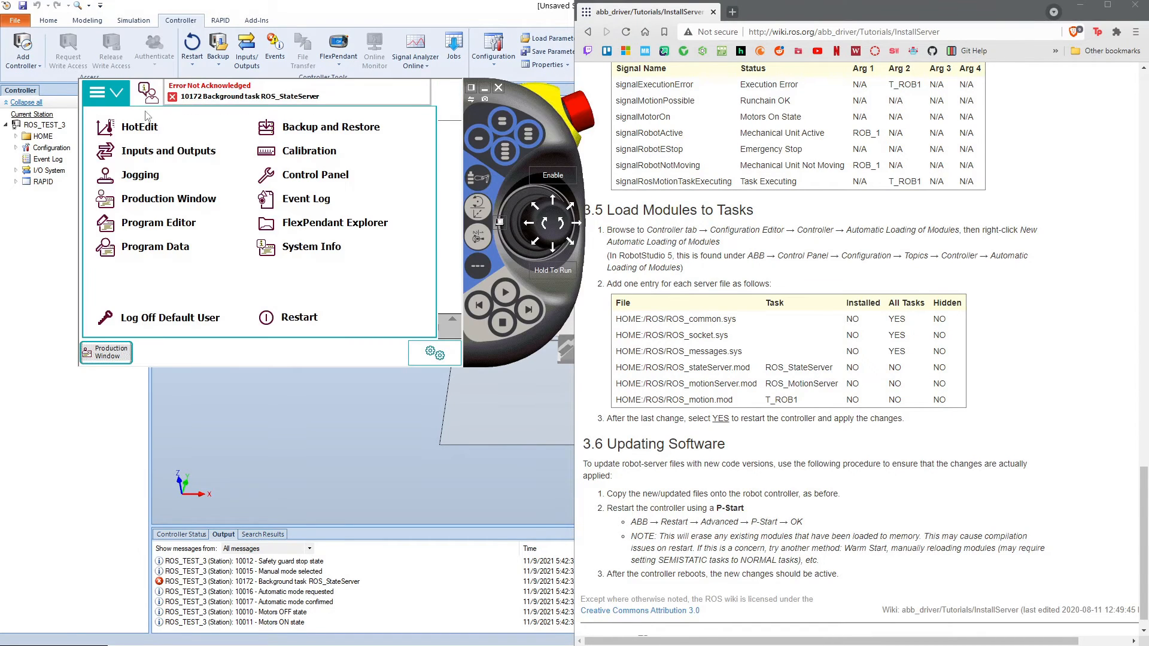
left_click(499, 222)
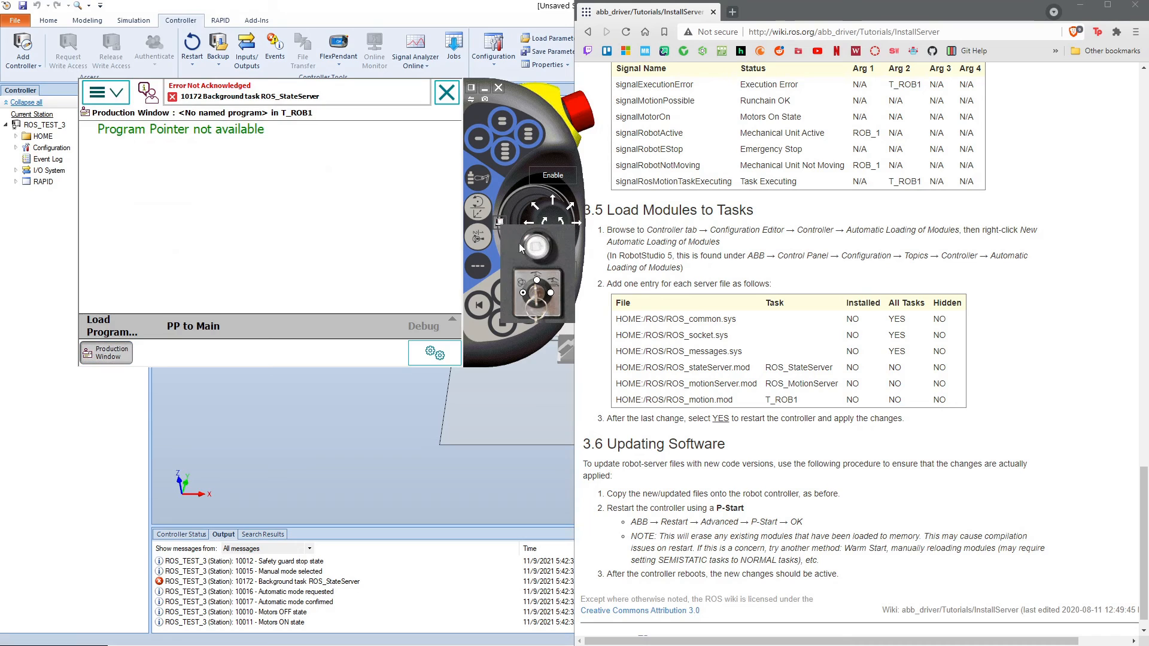
left_click(537, 281)
Step: Open the Automatic Loading of Modules entries under the Controller topic of the FlexPendant configuration
left_click(122, 93)
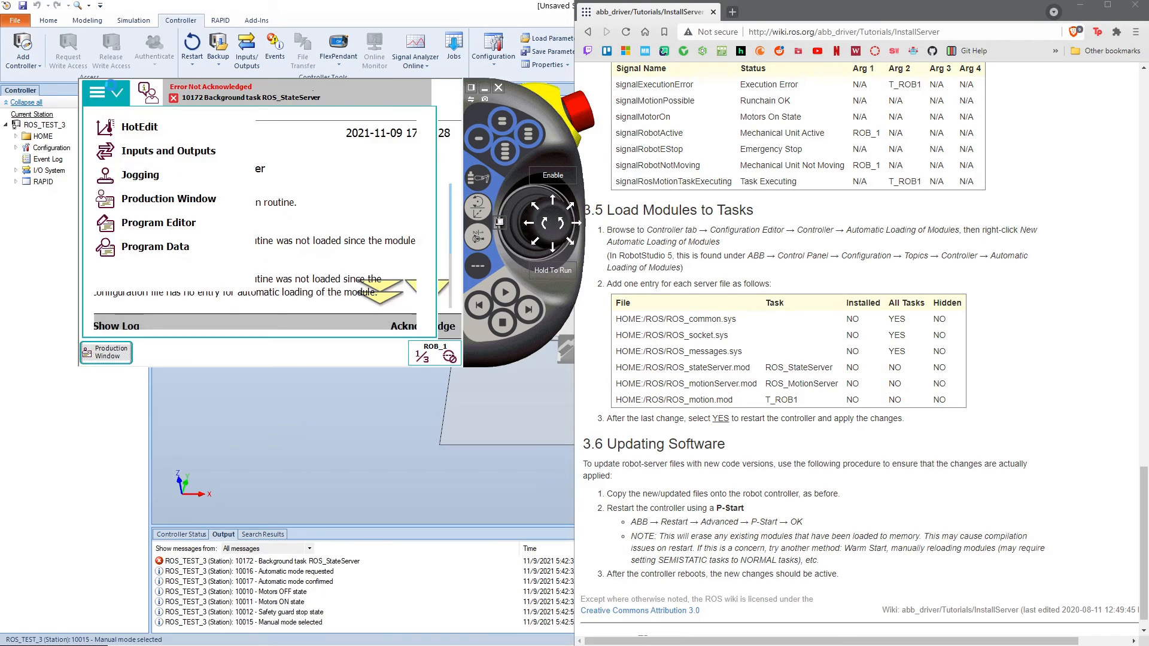
left_click(316, 174)
left_click(209, 307)
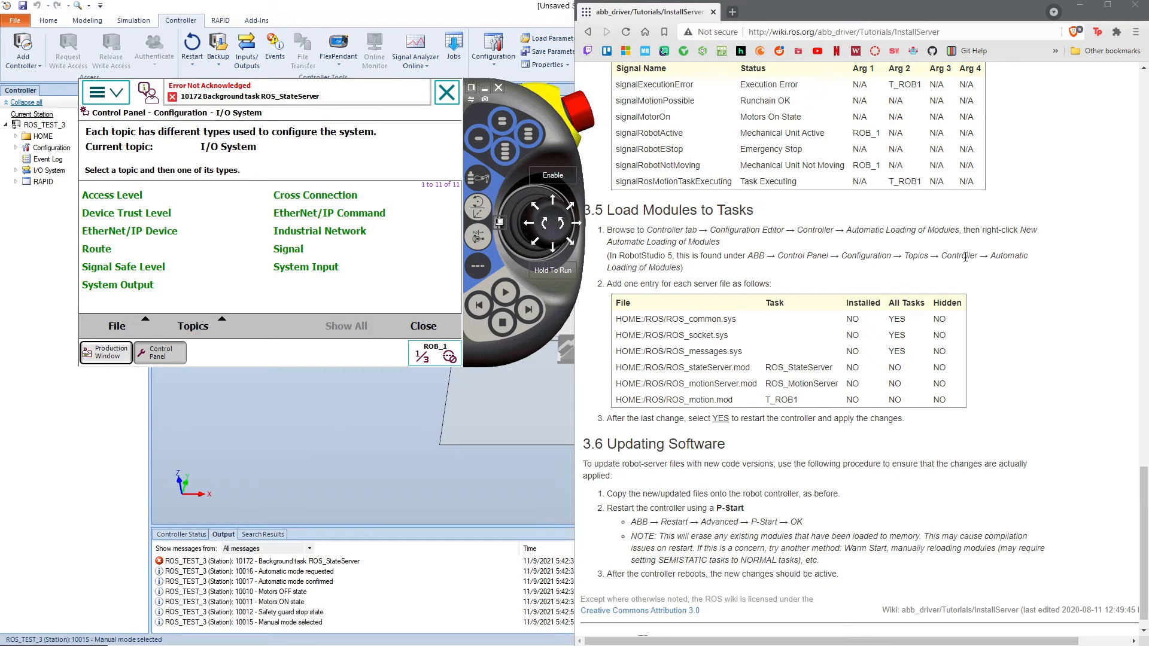
left_click(193, 325)
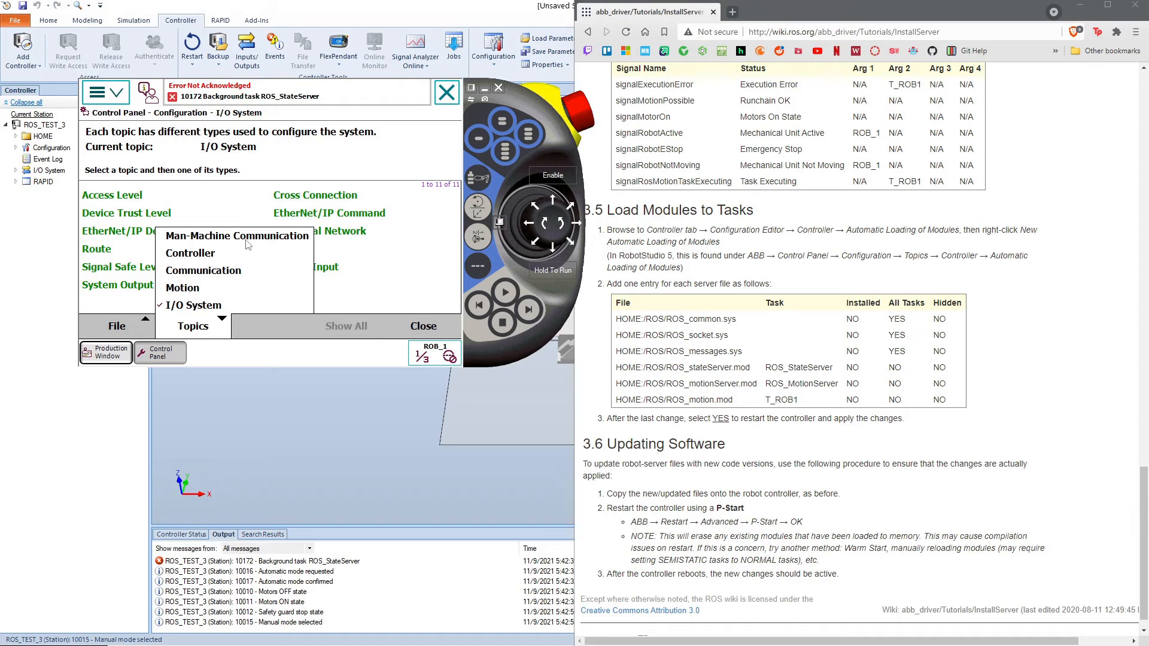
left_click(207, 257)
left_click(308, 198)
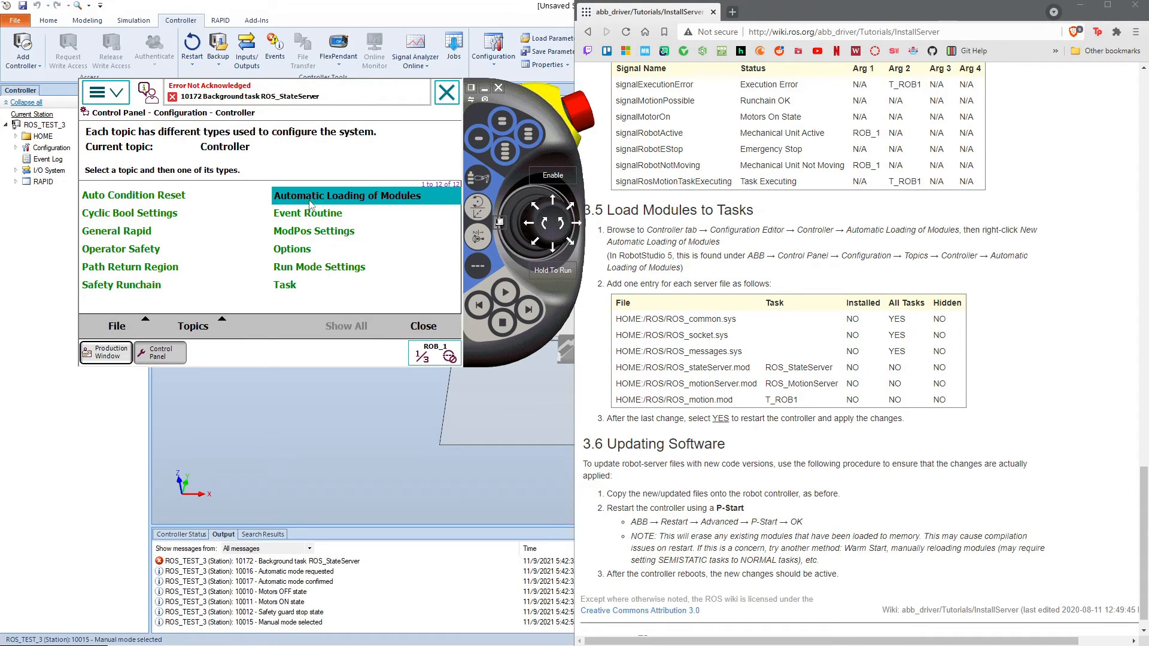
left_click(350, 328)
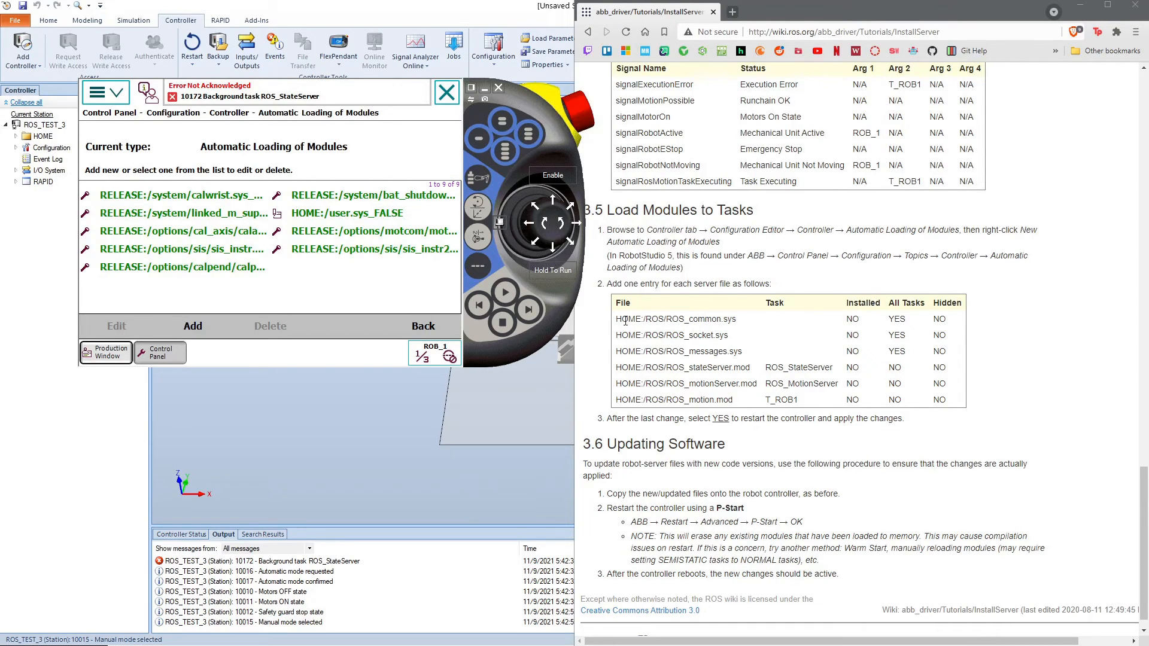
Step: Start a new automatic loading entry and set its file to HOME:/ROS/ROS_common.sys, copied from the wiki table
left_click(179, 327)
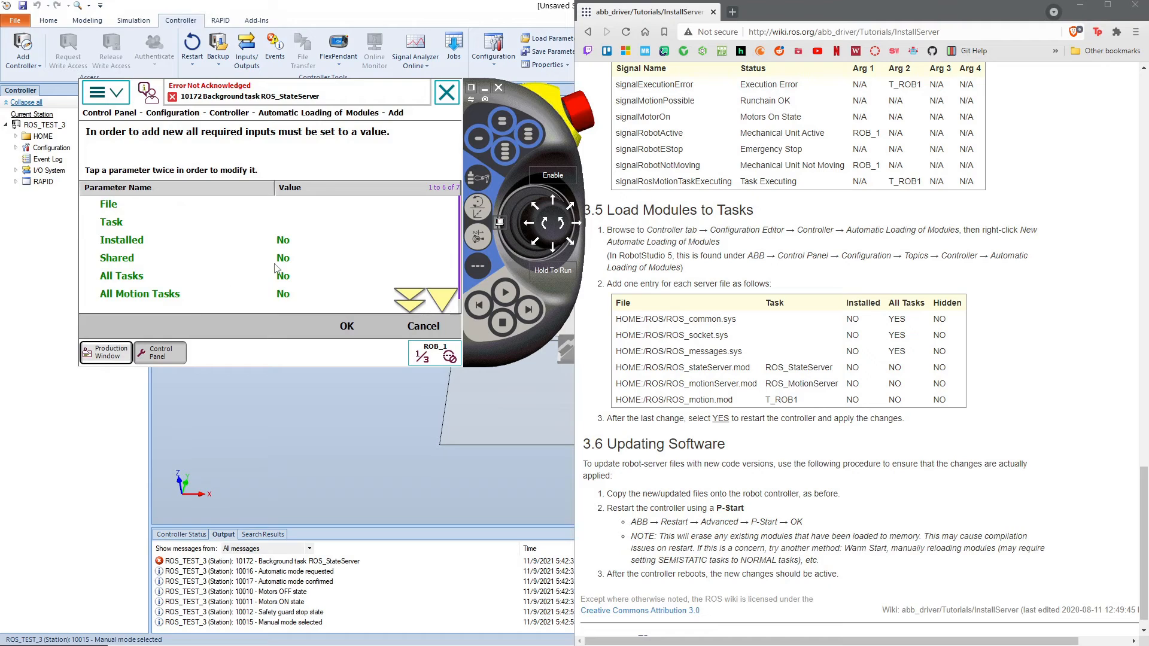
left_click(343, 202)
left_click(342, 205)
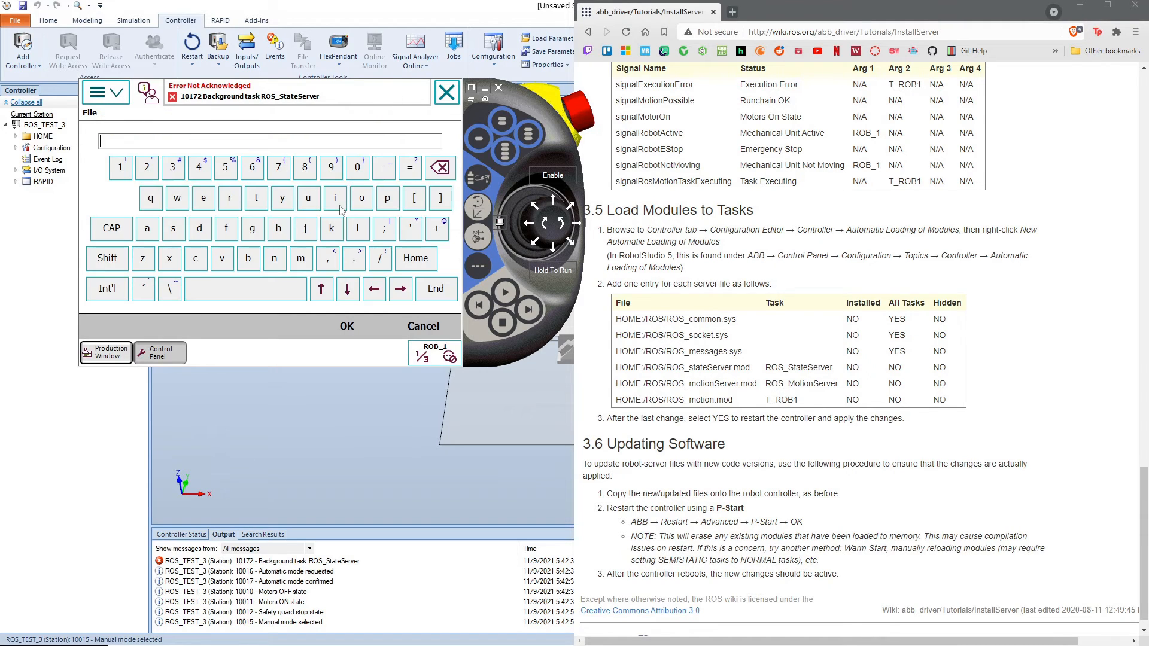
left_click_drag(620, 319, 226, 143)
left_click(347, 326)
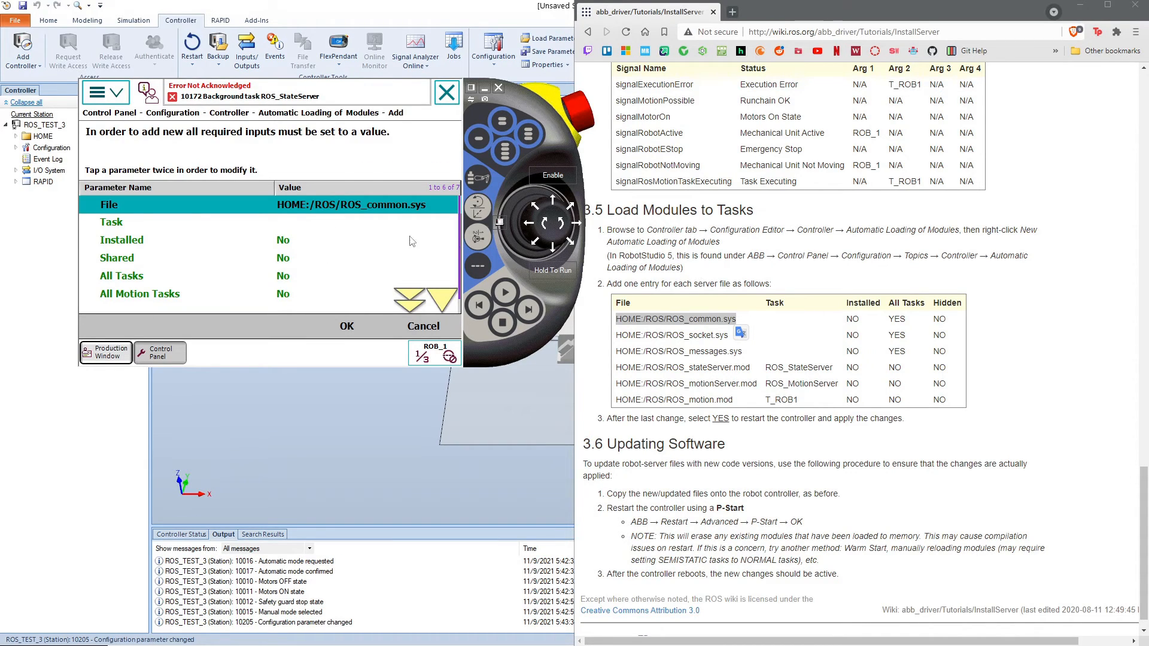
Step: Set All Tasks to Yes for the ROS_common.sys entry and save it without restarting the controller
left_click(279, 279)
left_click(280, 279)
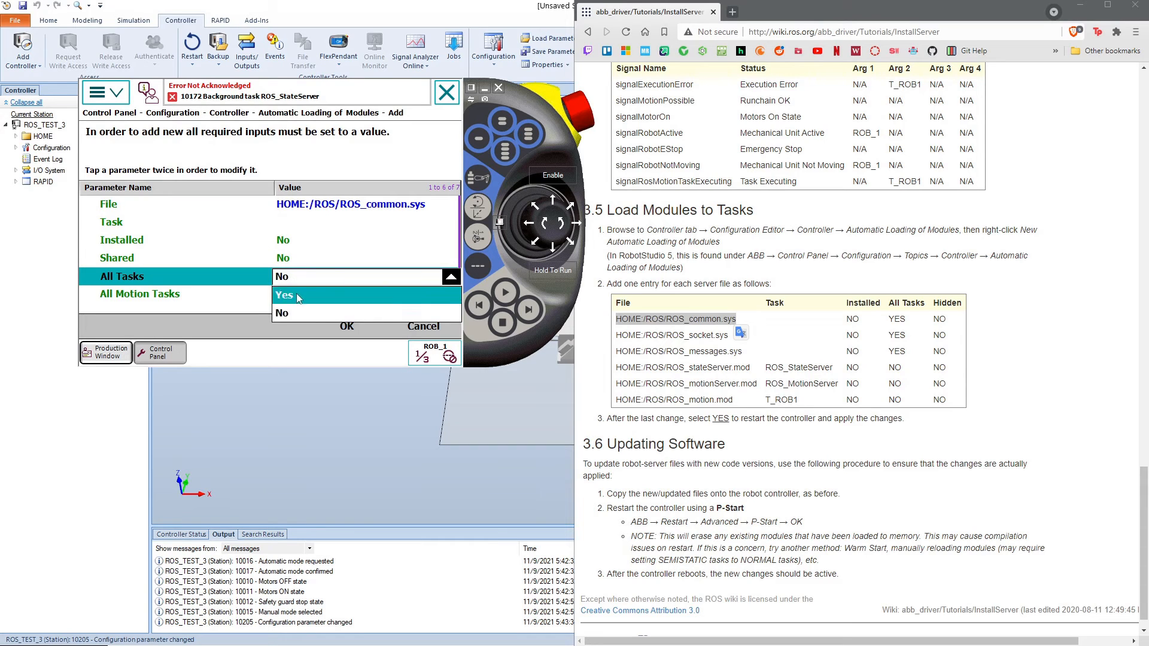
left_click(296, 294)
left_click(348, 327)
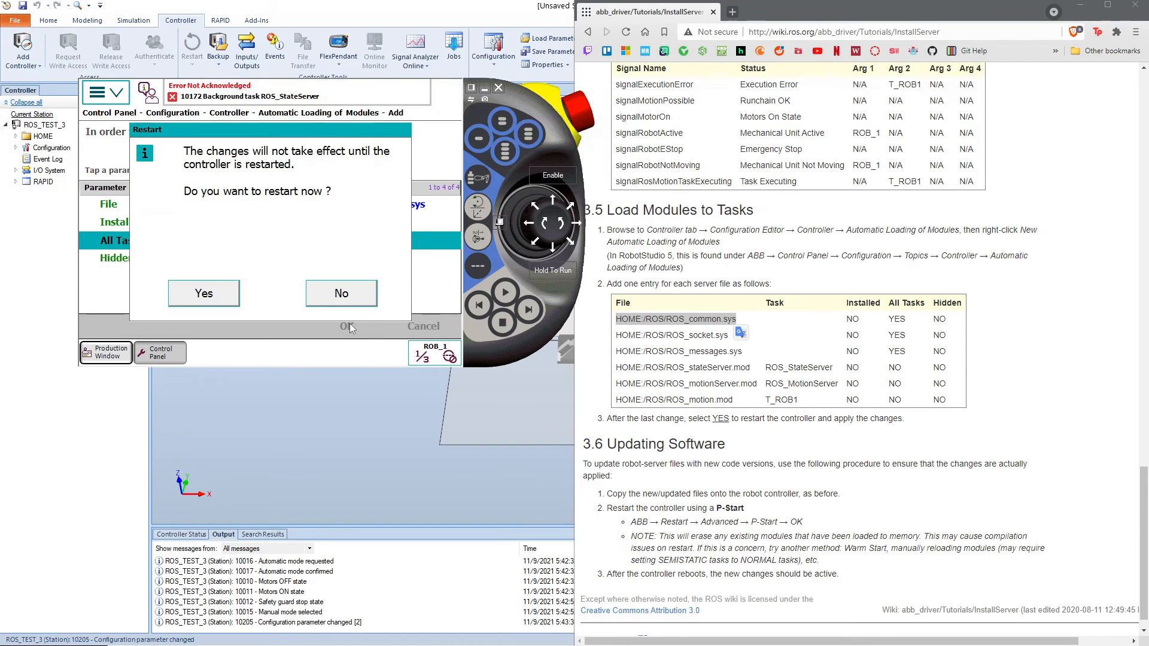
left_click(341, 293)
Step: Start a new automatic loading entry and set its file to HOME:/ROS/ROS_socket.sys, copied from the wiki table
left_click(213, 322)
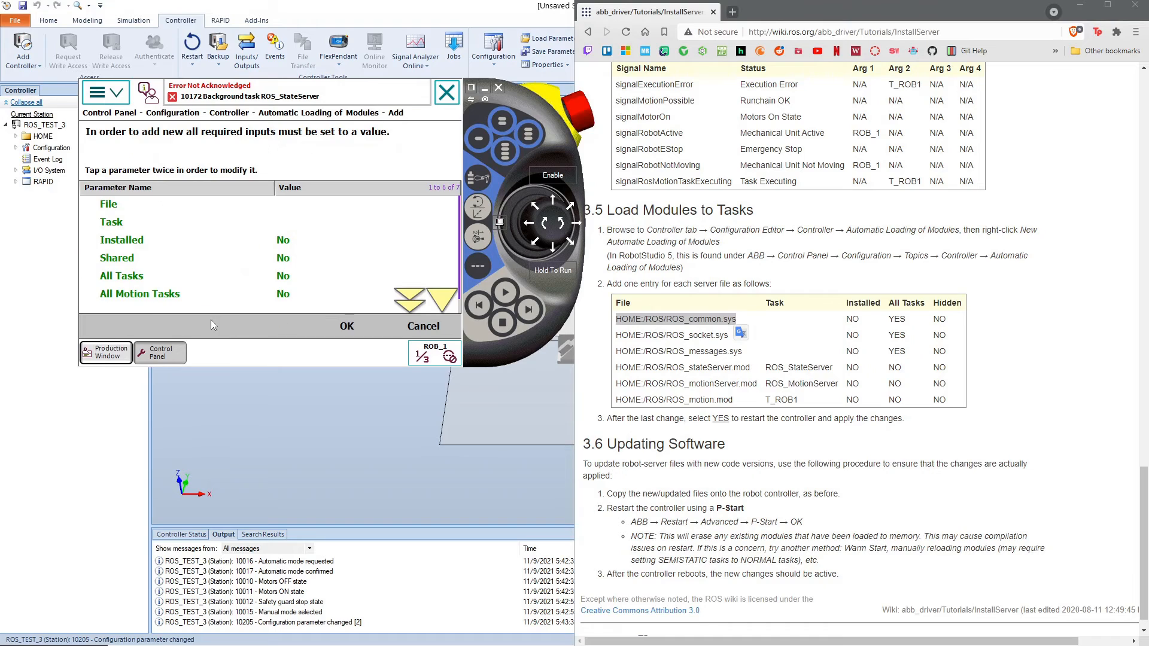
left_click_drag(617, 335, 728, 336)
key("ctrl+c")
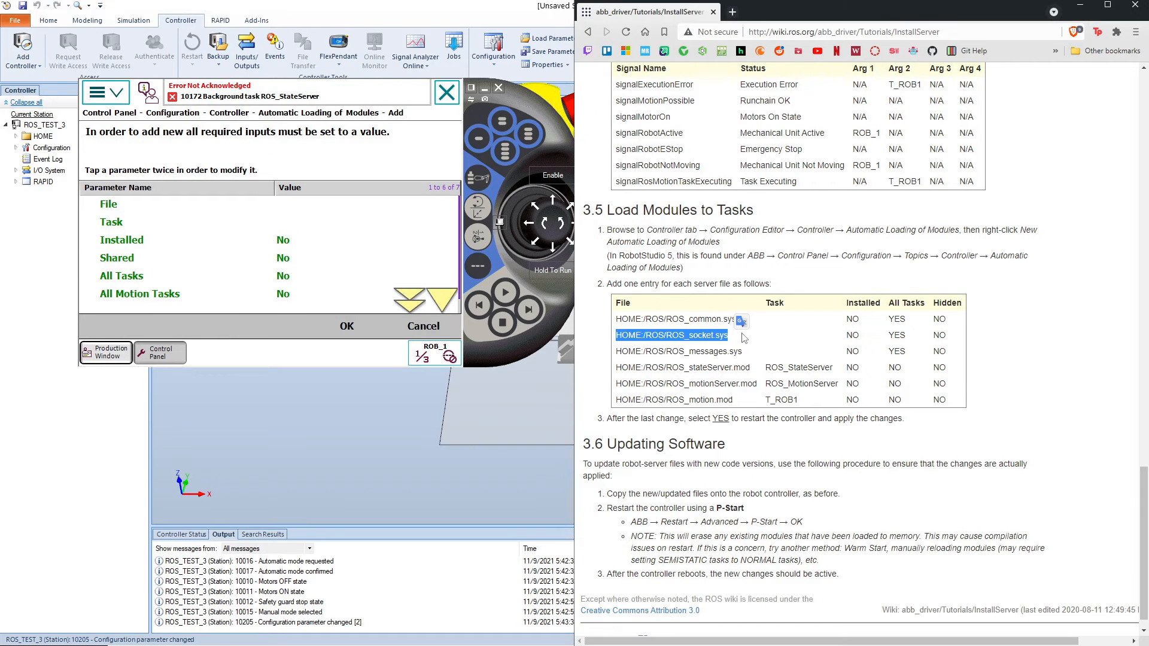
double_click(338, 206)
key("ctrl+v")
left_click(347, 326)
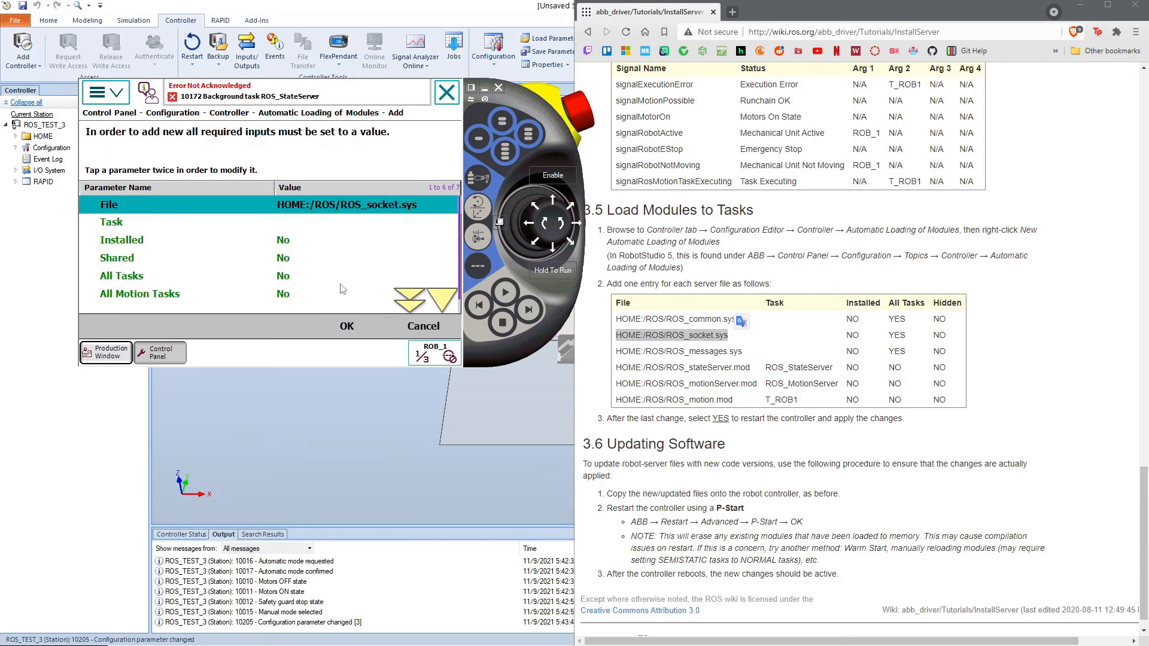
Step: Set All Tasks to Yes for the ROS_socket.sys entry and save it without restarting the controller
left_click(311, 277)
left_click(304, 274)
left_click(318, 295)
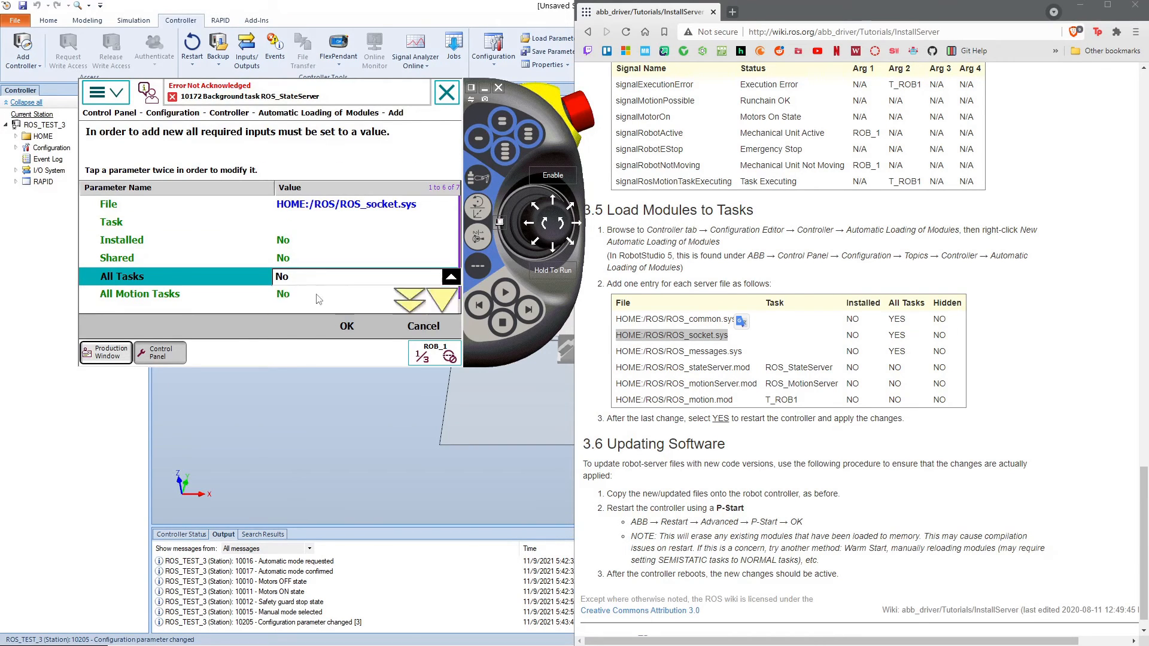
left_click(356, 323)
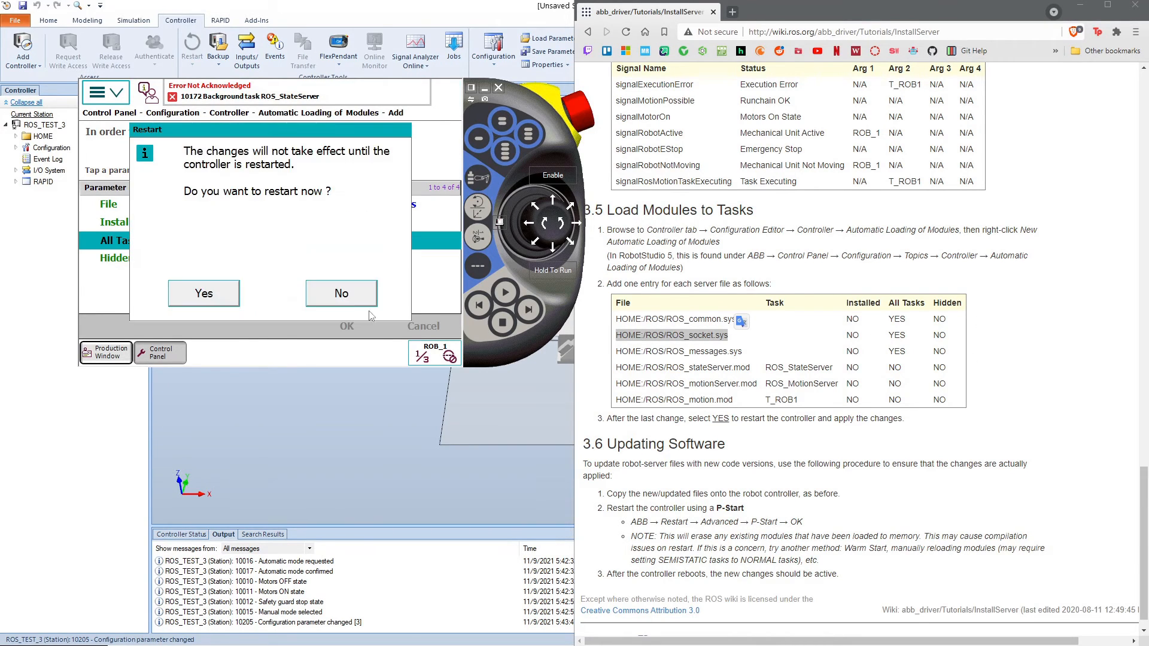
left_click(353, 293)
Step: Start a new automatic loading entry and set its file to HOME:/ROS/ROS_messages.sys, copied from the wiki table
left_click_drag(742, 352, 624, 351)
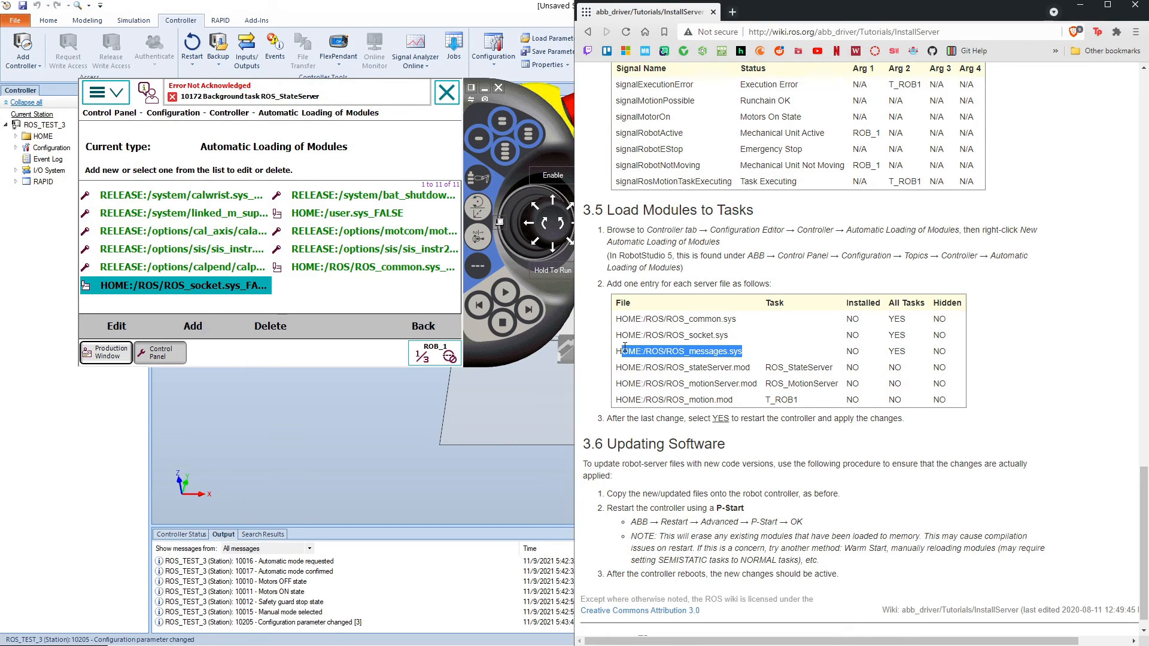
left_click(194, 326)
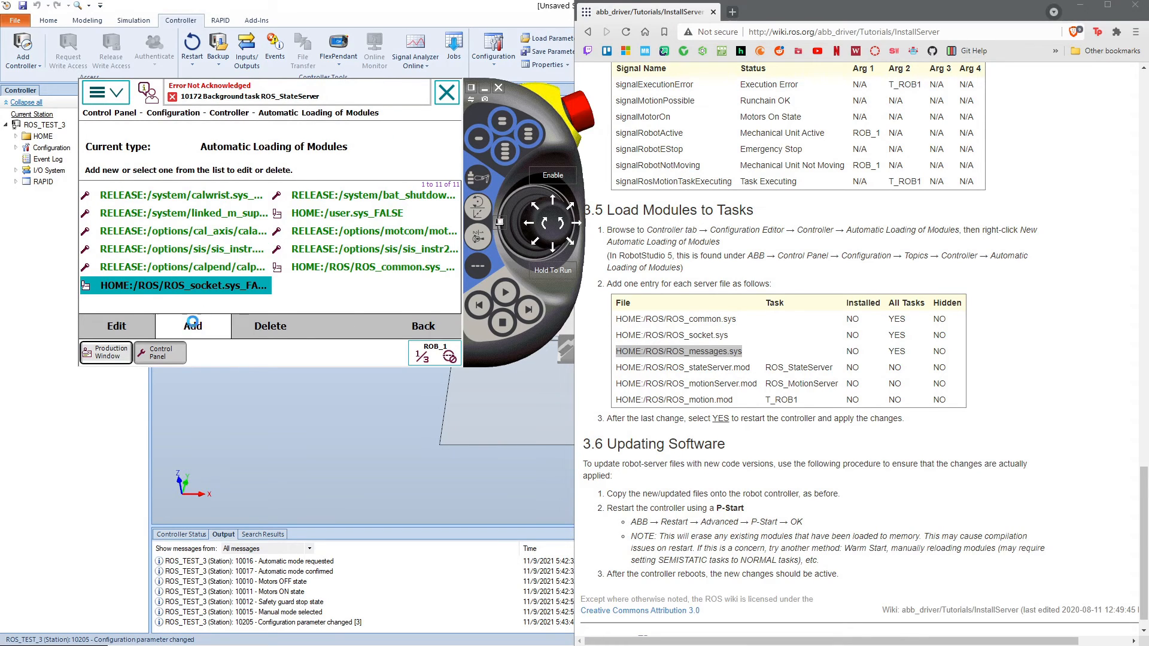
double_click(286, 204)
type("HOME:/ROS/ROS_messages.sys")
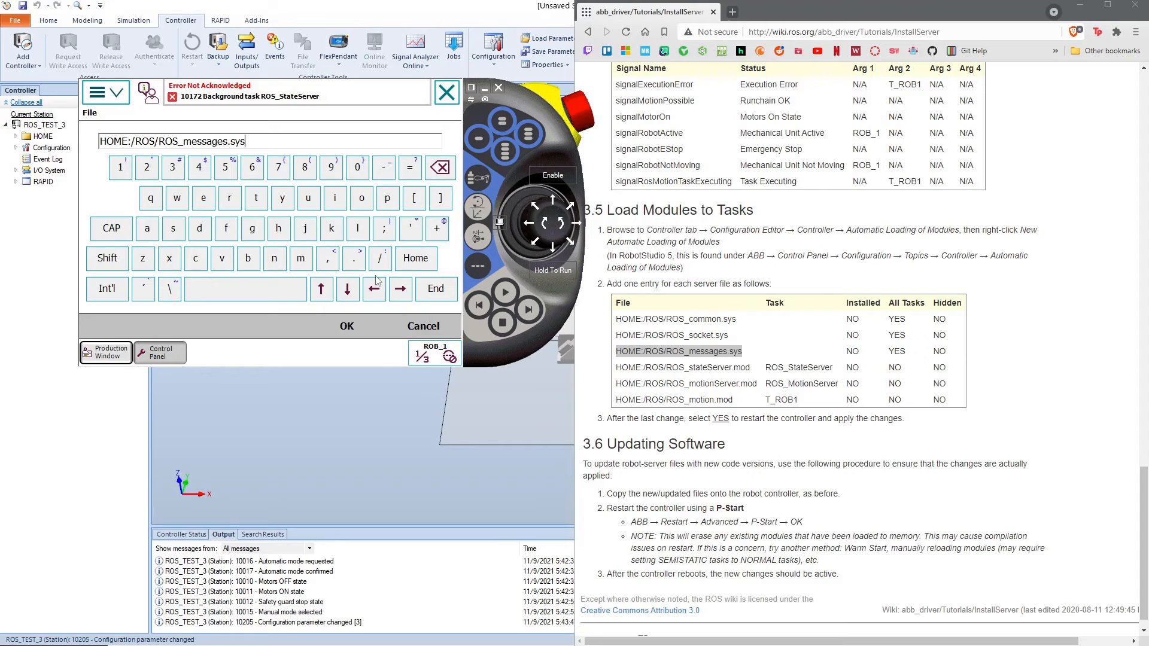
left_click(347, 326)
Step: Set All Tasks to Yes for the ROS_messages.sys entry and save it without restarting the controller
left_click(317, 282)
left_click(317, 282)
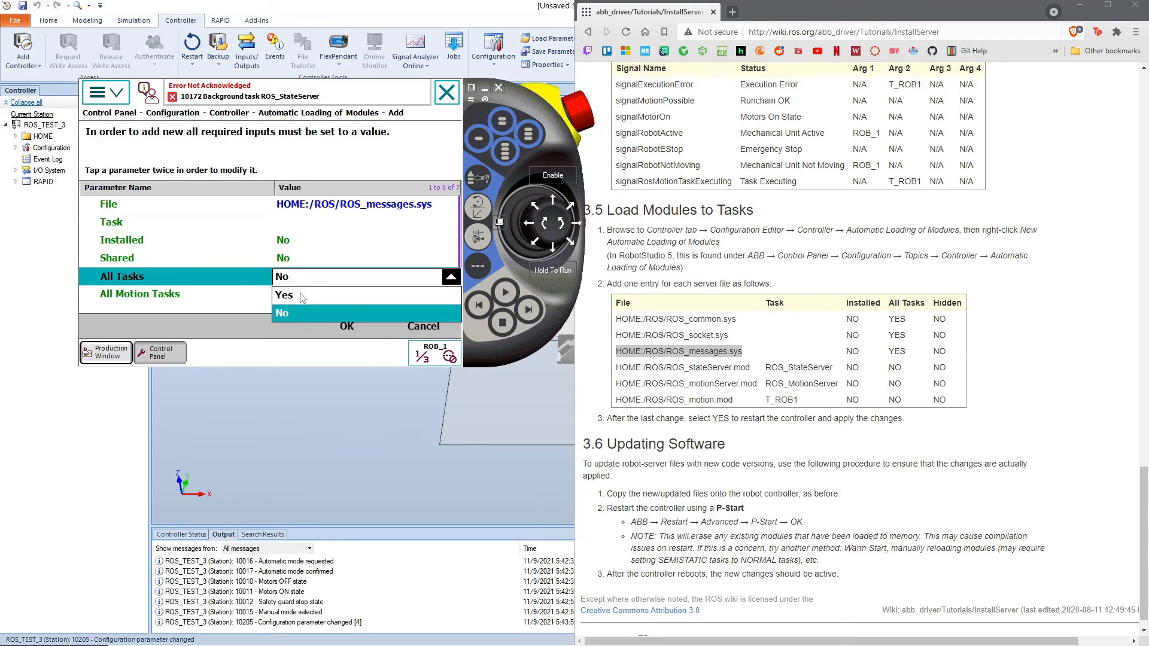
left_click(303, 296)
left_click(347, 326)
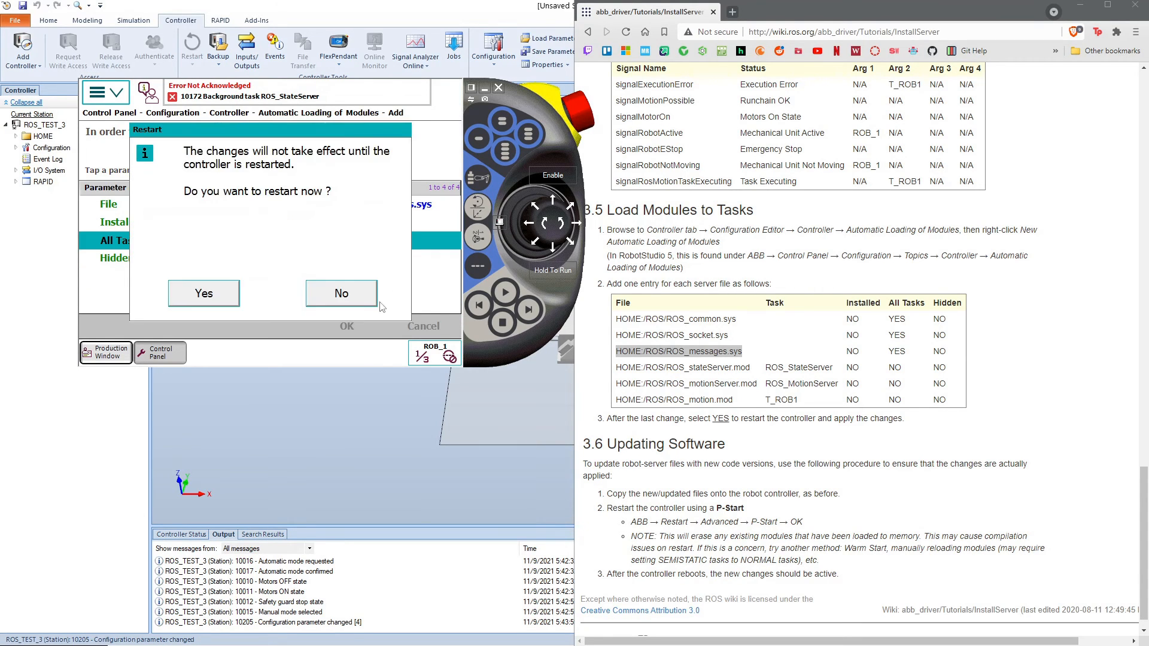
left_click(341, 292)
Step: Start a new automatic loading entry and set its file to HOME:/ROS/ROS_stateServer.mod, copied from the wiki table
left_click_drag(752, 367, 615, 369)
key("ctrl+c")
left_click(192, 326)
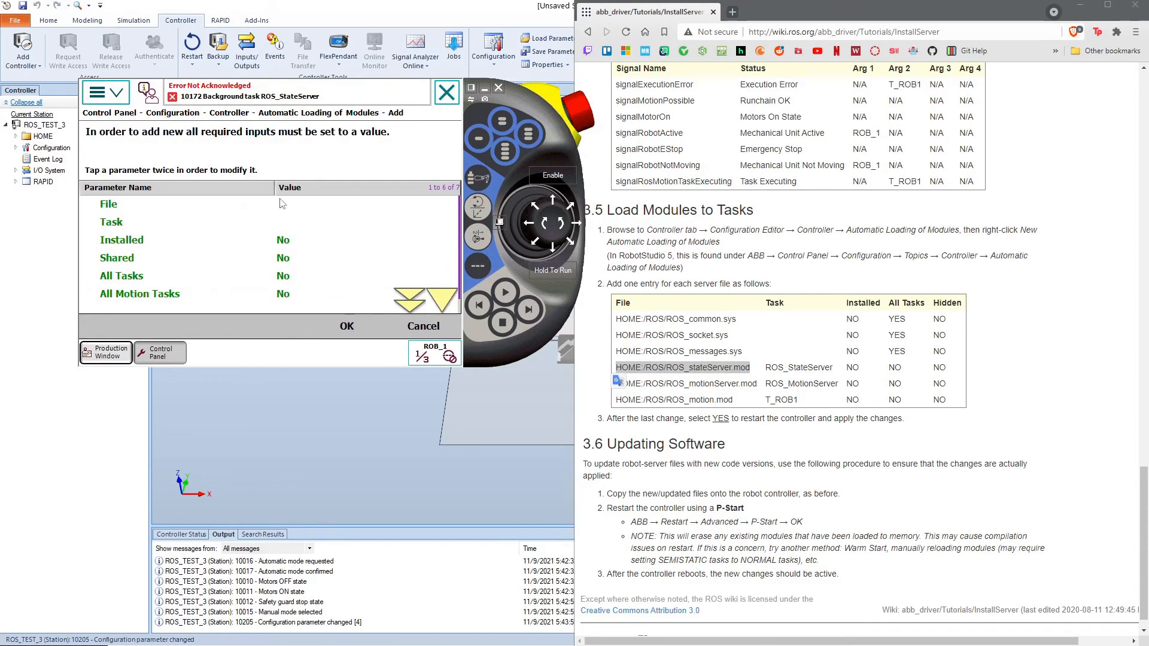
left_click(304, 206)
left_click(304, 209)
key("ctrl+v")
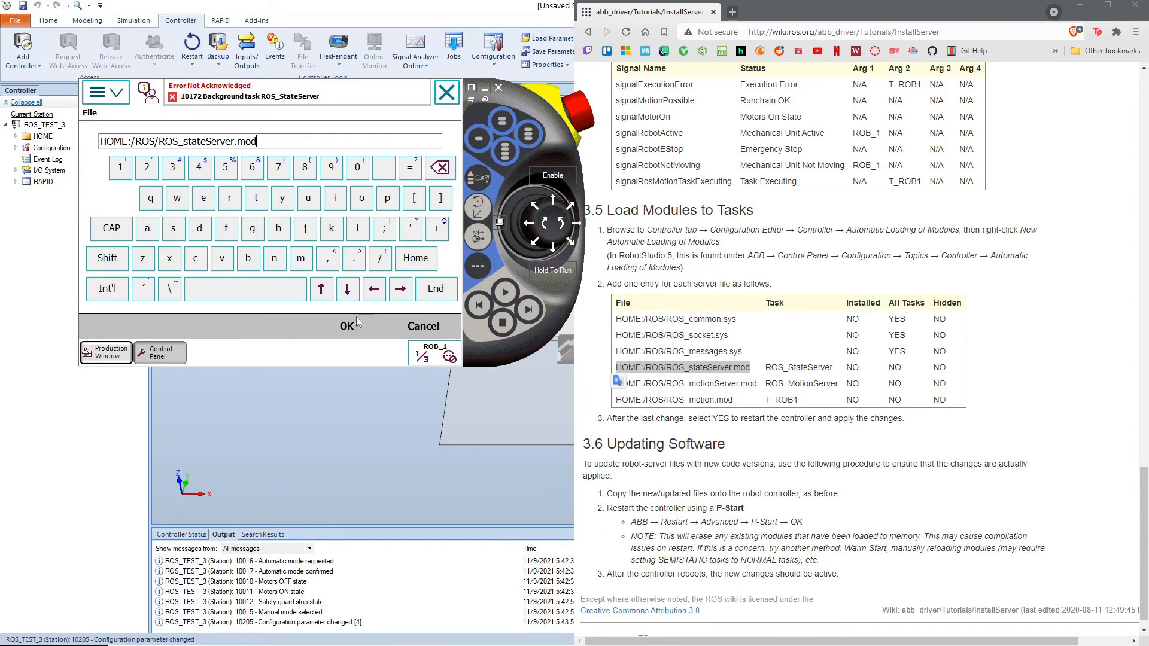
left_click(346, 325)
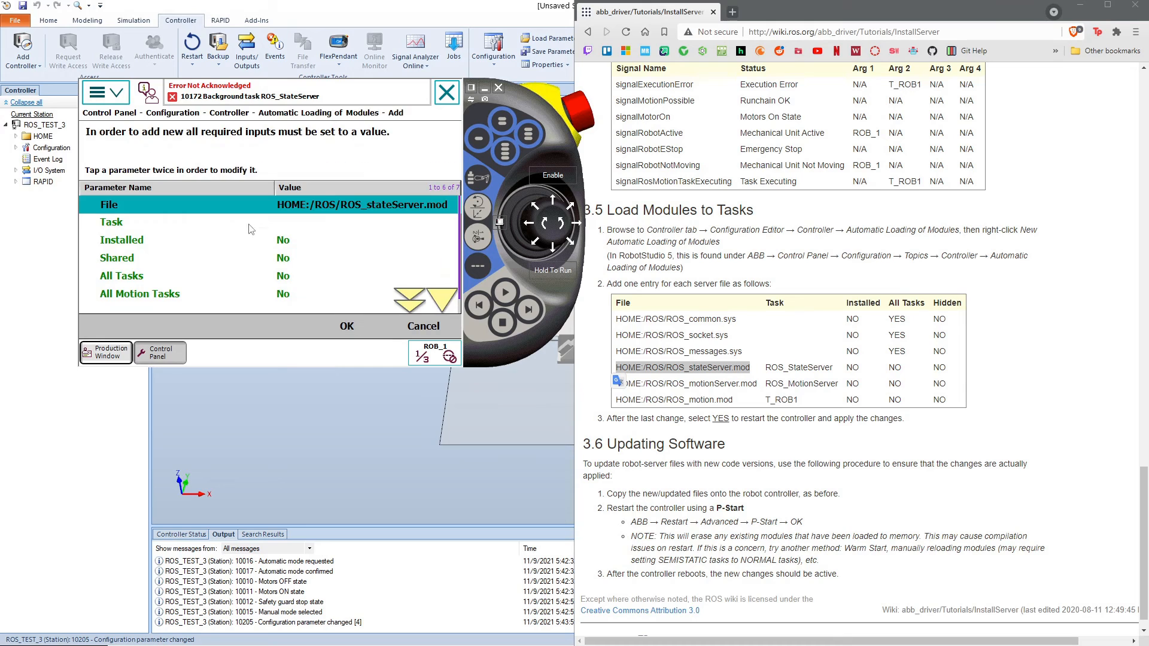
Step: Assign the ROS_stateServer.mod entry to the ROS_StateServer task and save it without restarting the controller
double_click(336, 224)
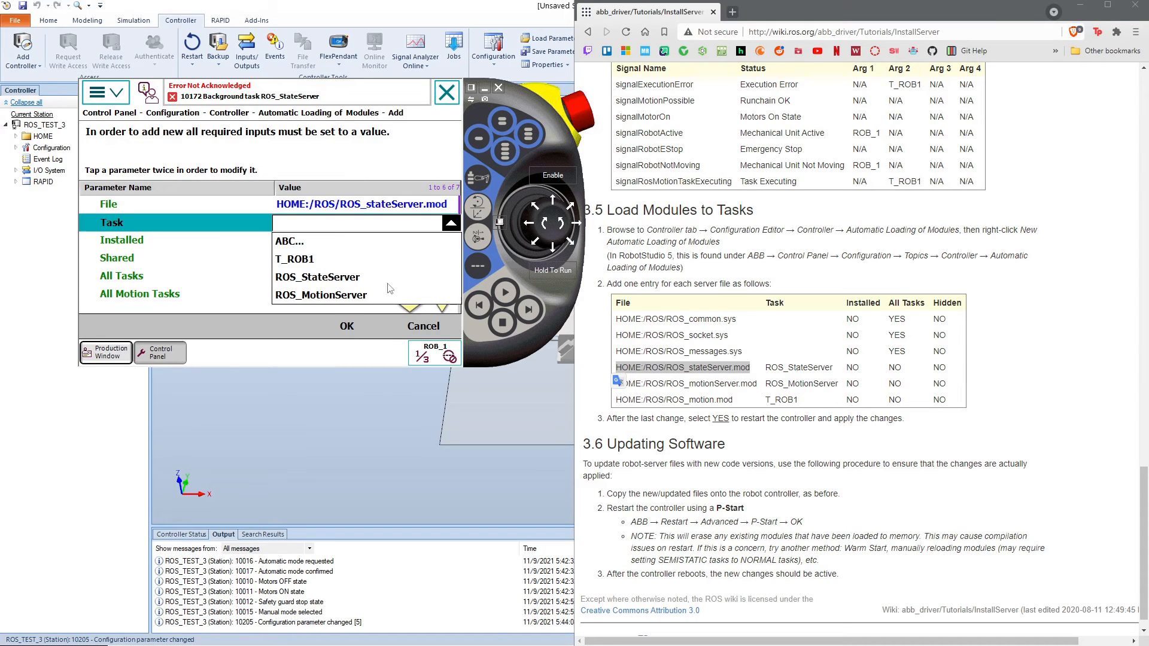
left_click(348, 278)
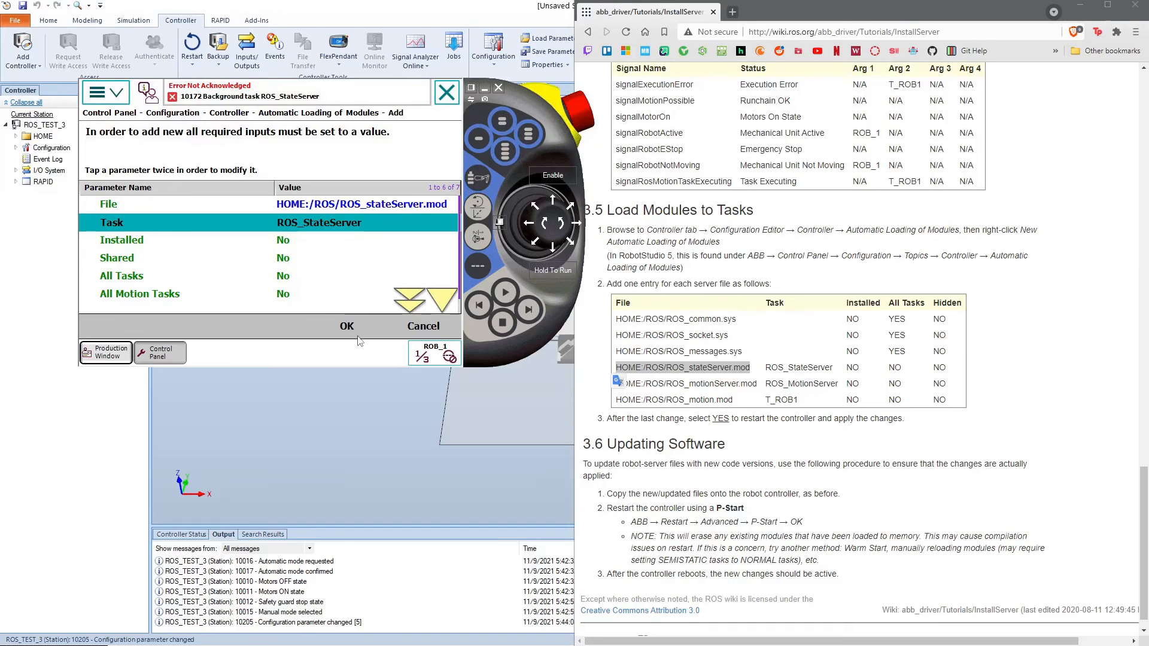
left_click(358, 330)
left_click(331, 293)
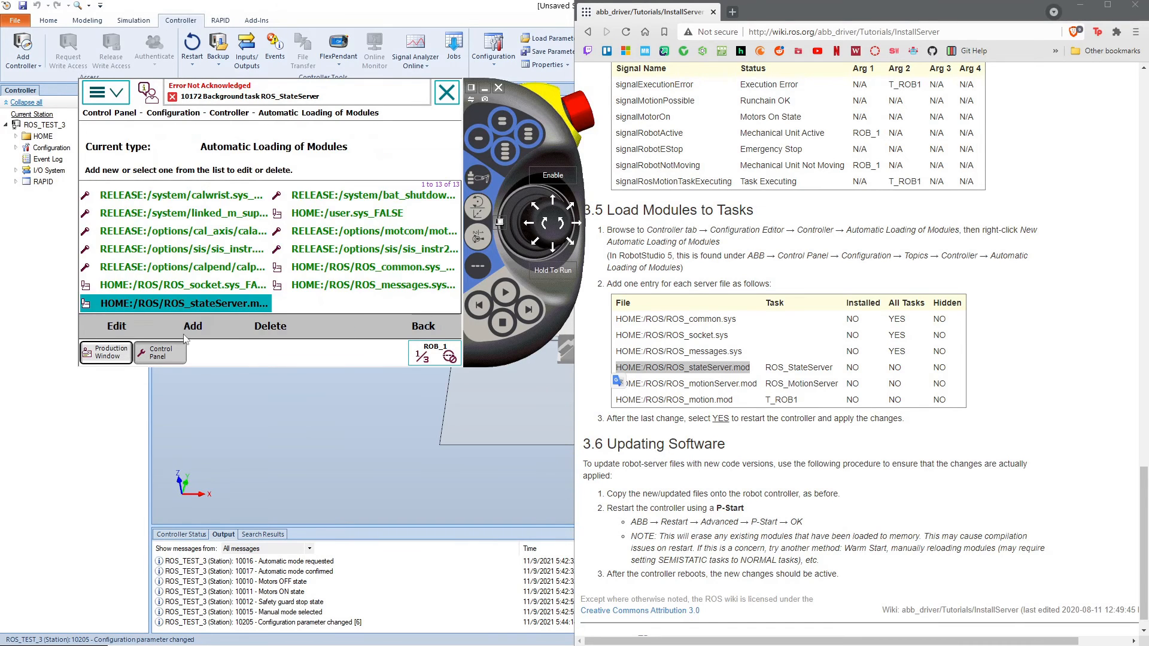
Step: Start a new automatic loading entry and set its file to HOME:/ROS/ROS_motionServer.mod, copied from the wiki table
left_click(195, 324)
left_click(308, 203)
left_click(308, 204)
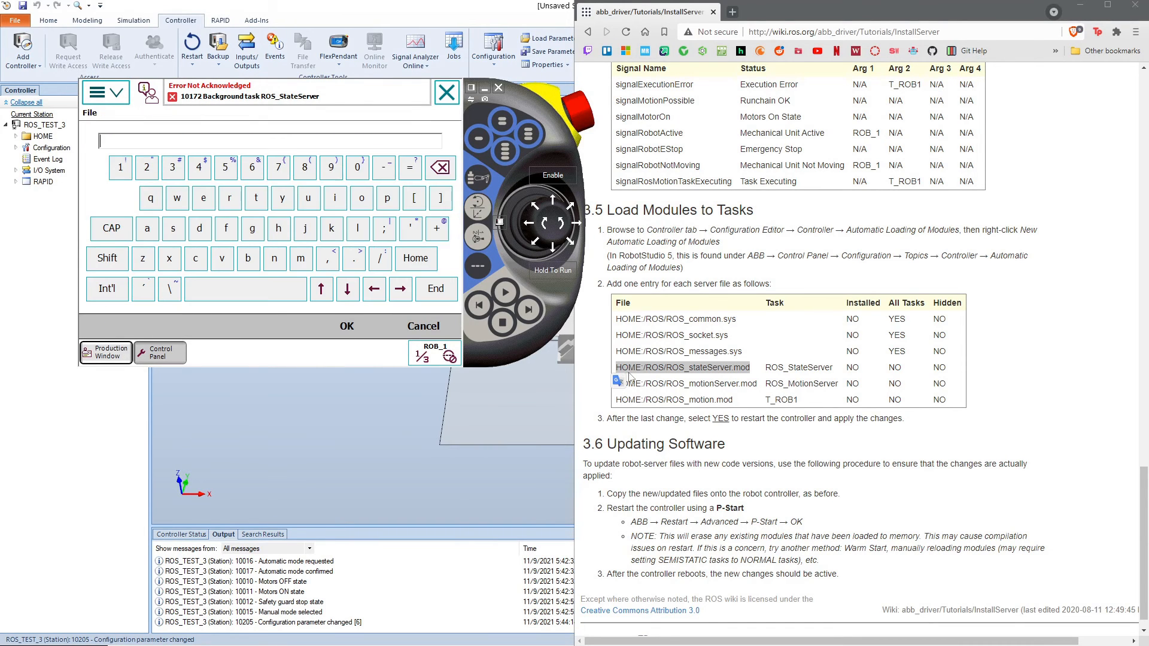
left_click(743, 381)
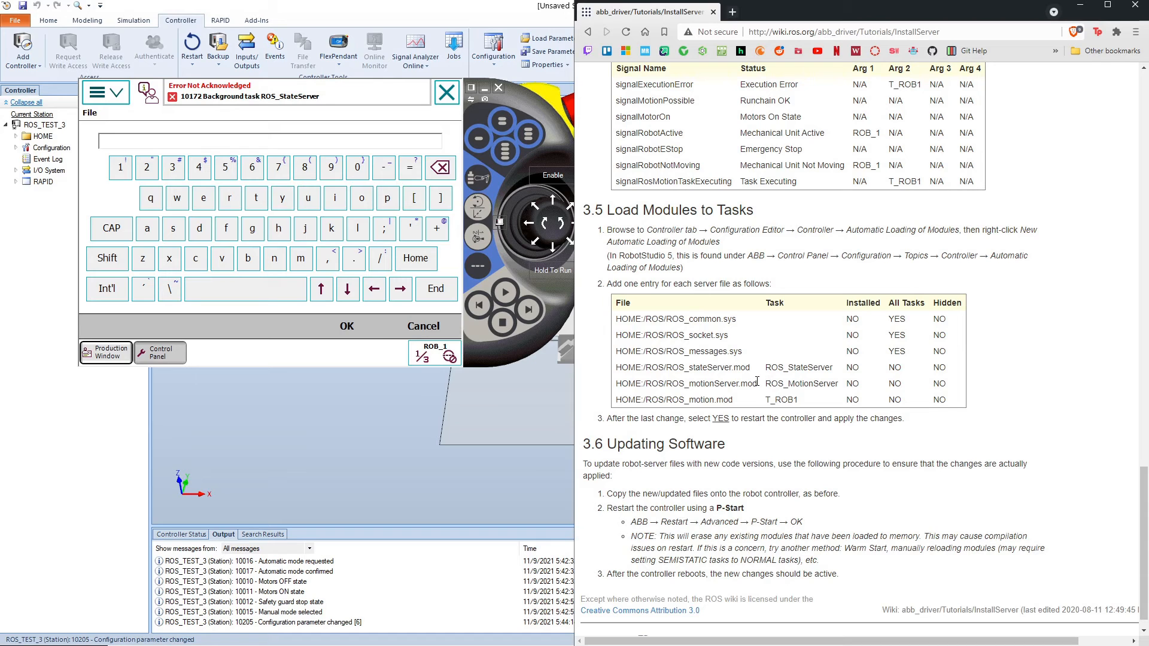
left_click_drag(757, 381, 617, 383)
key("ctrl+c")
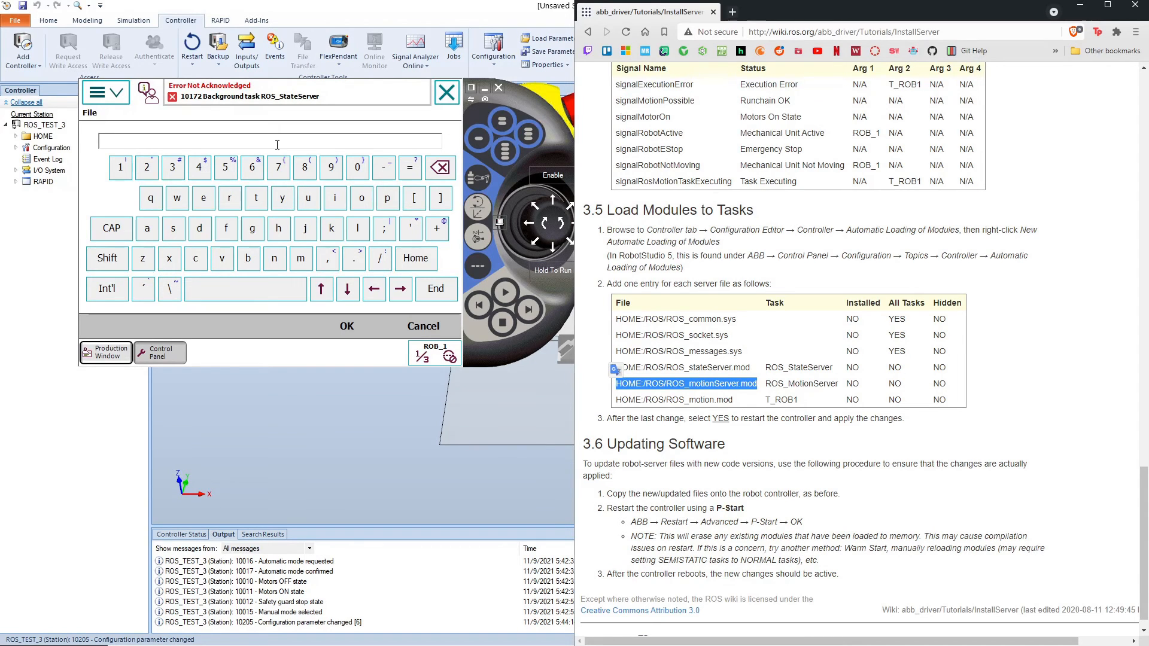
left_click(277, 144)
key("ctrl+v")
left_click(347, 326)
Step: Assign the ROS_motionServer.mod entry to the ROS_MotionServer task and save it without restarting the controller
left_click(336, 224)
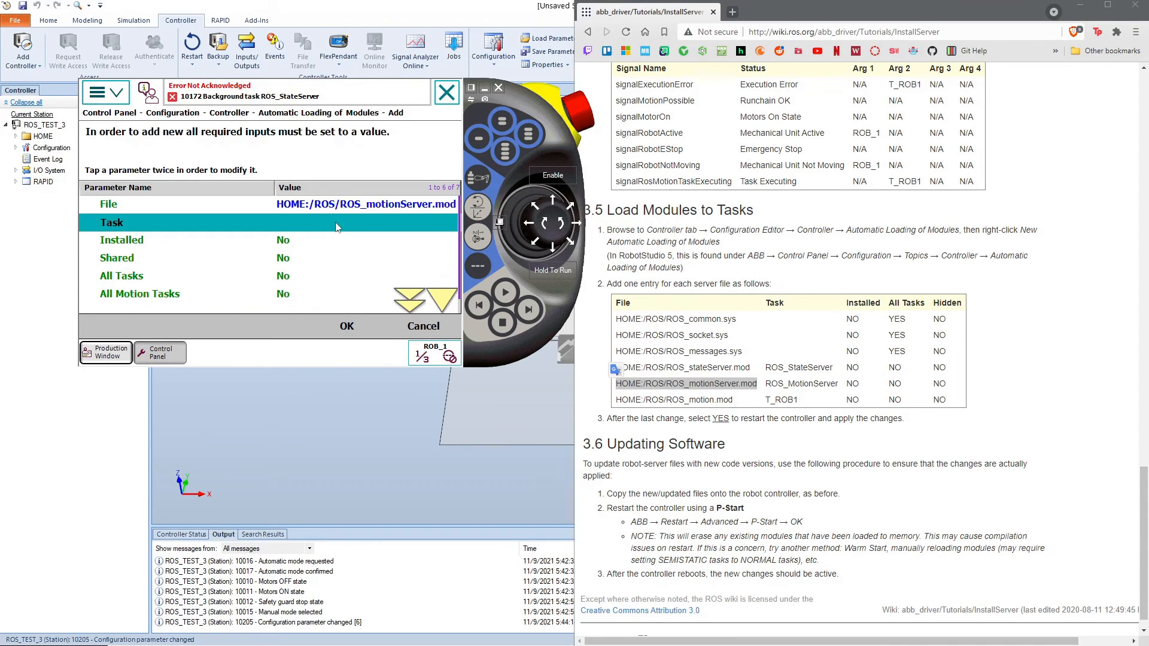
left_click(337, 226)
left_click(334, 296)
left_click(347, 326)
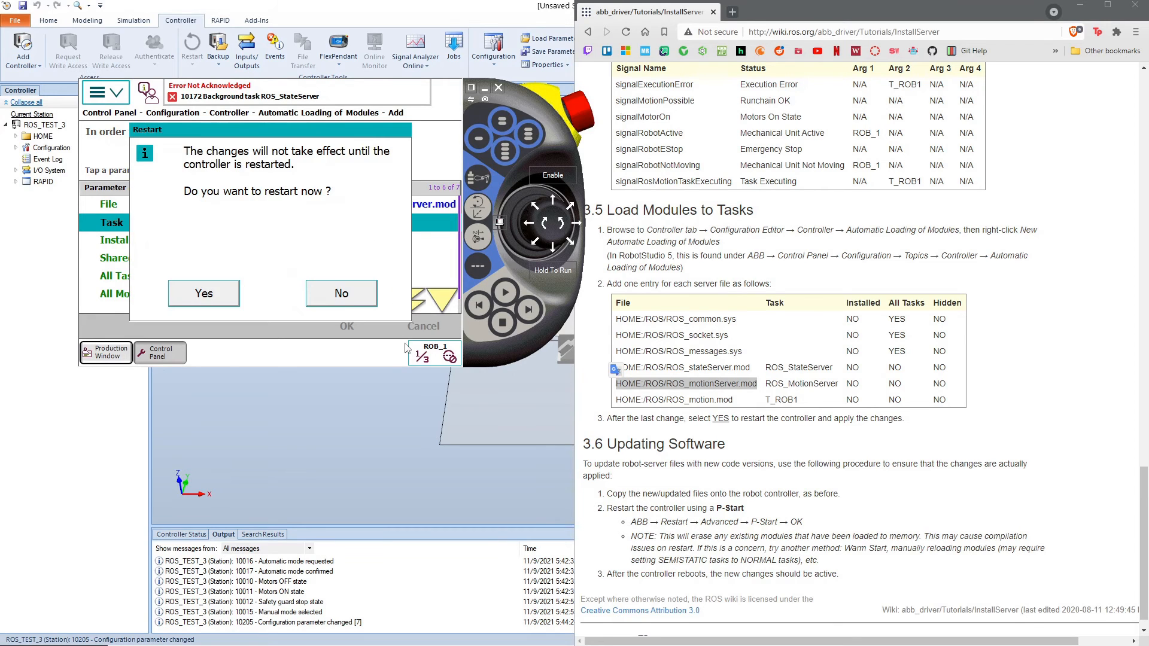
left_click(353, 299)
Step: Start a new automatic loading entry and set its file to HOME:/ROS/ROS_motion.mod, copied from the wiki table
left_click_drag(736, 399, 616, 405)
key("ctrl+c")
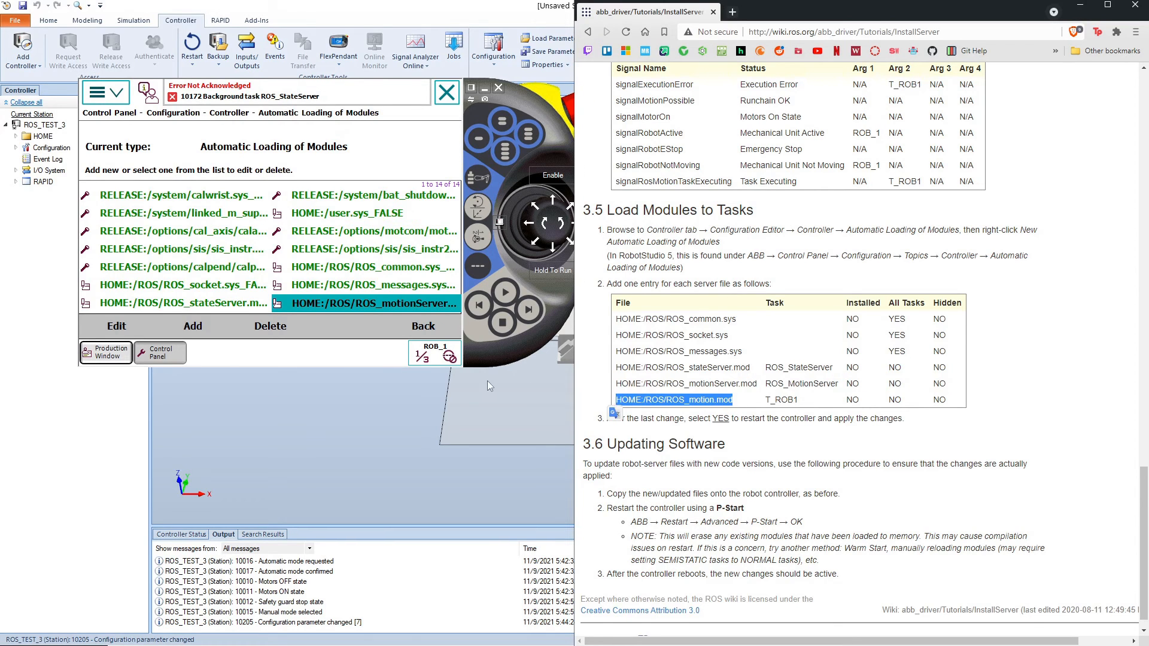
left_click(203, 324)
left_click(312, 209)
left_click(312, 209)
key("ctrl+v")
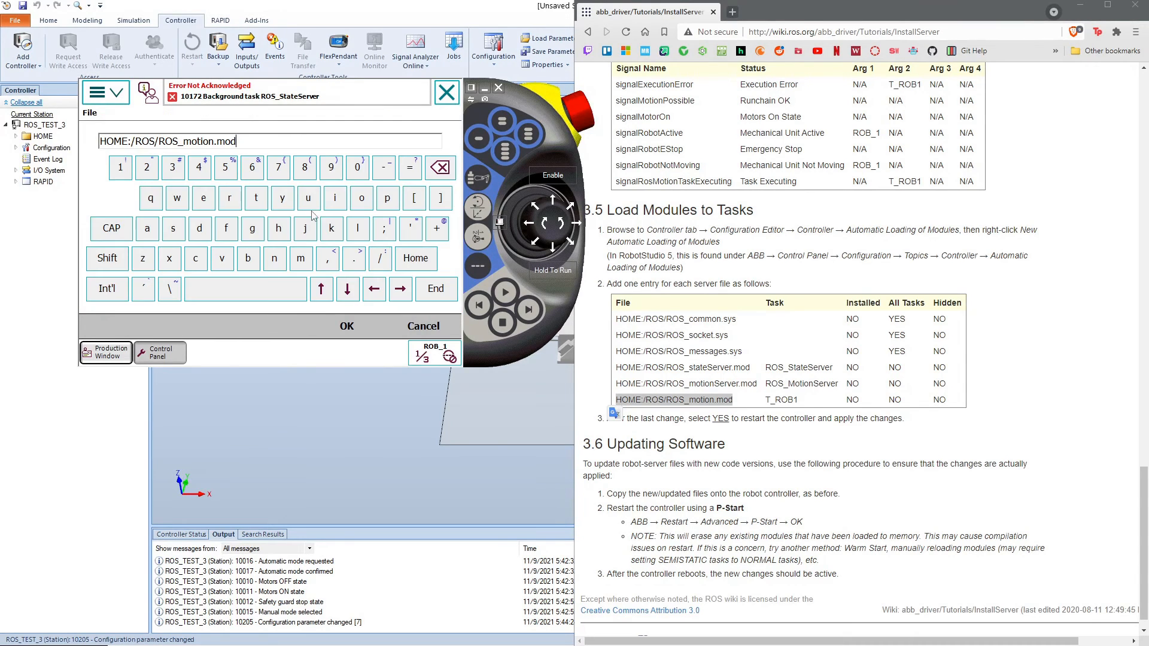
left_click(343, 325)
Step: Assign the ROS_motion.mod entry to the T_ROB1 task, save it and restart the controller to apply the changes
left_click(340, 229)
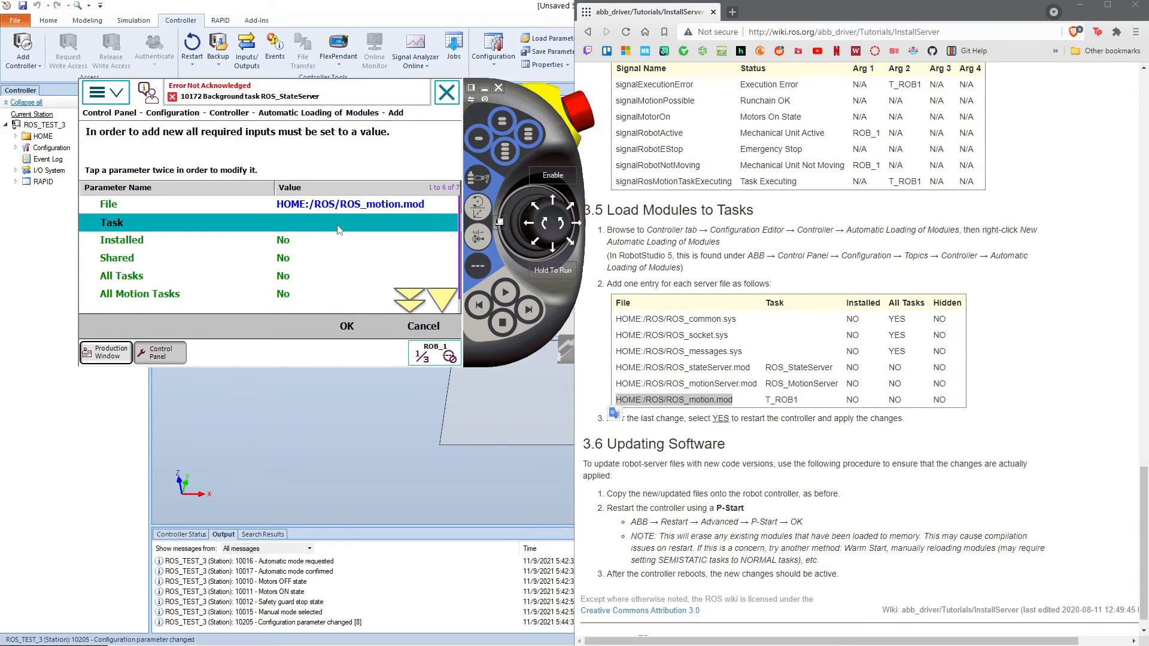
left_click(340, 229)
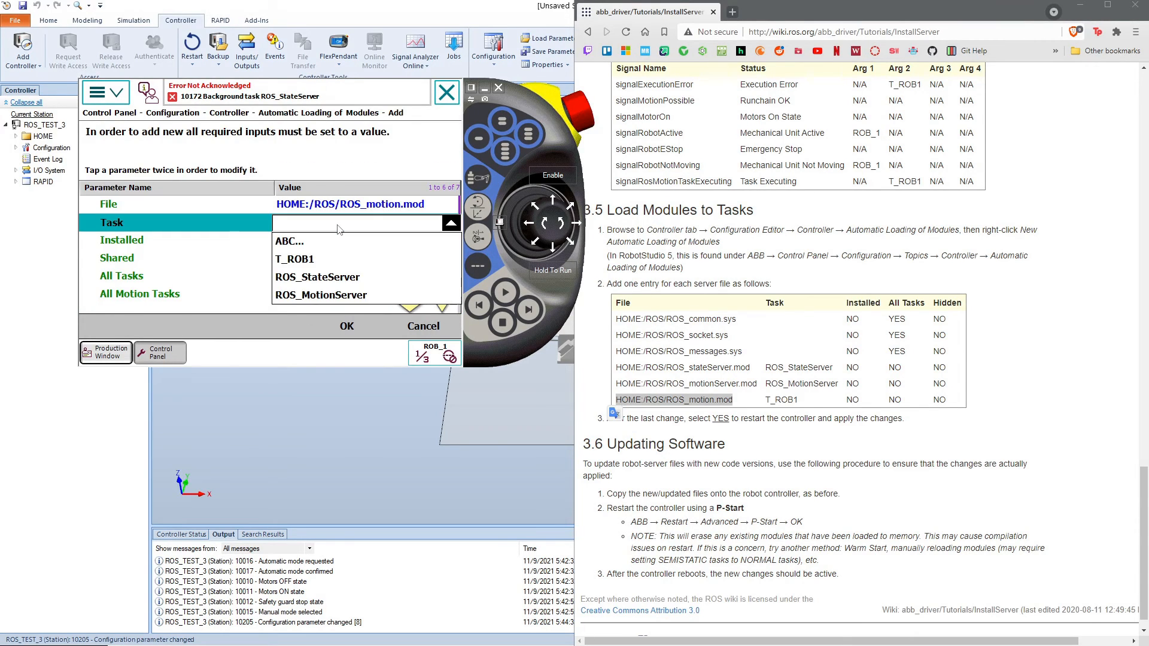
left_click(329, 261)
left_click(351, 328)
left_click(210, 297)
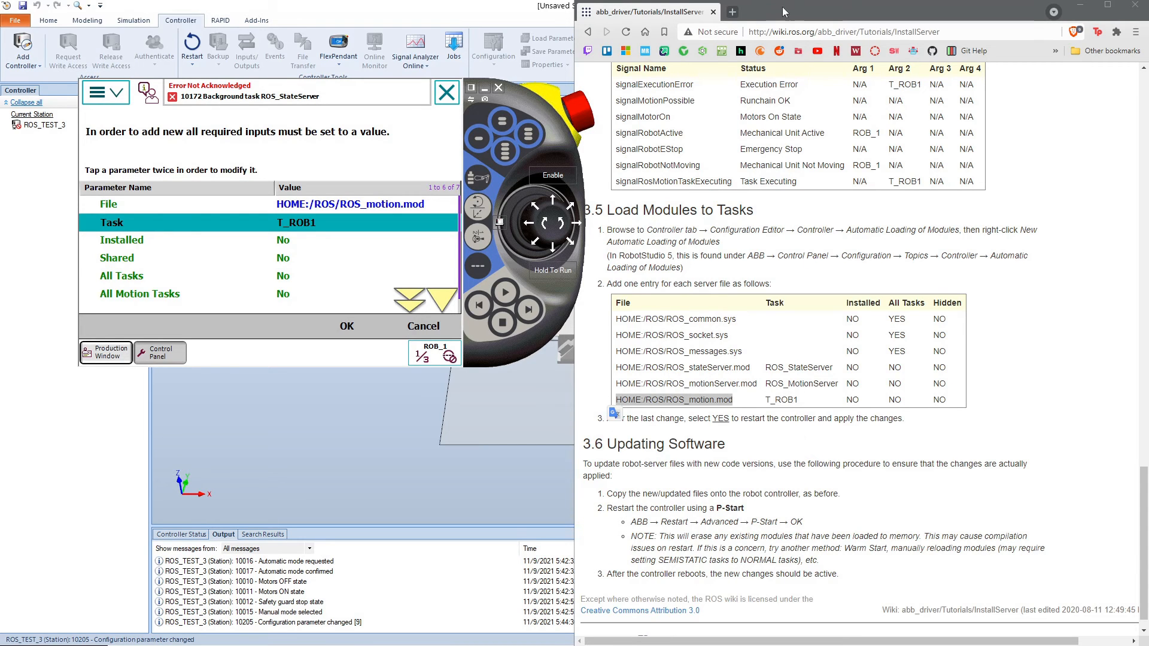
Step: Move the browser off the station, relaunch the virtual FlexPendant and acknowledge its pending event messages
left_click_drag(781, 6, 0, 220)
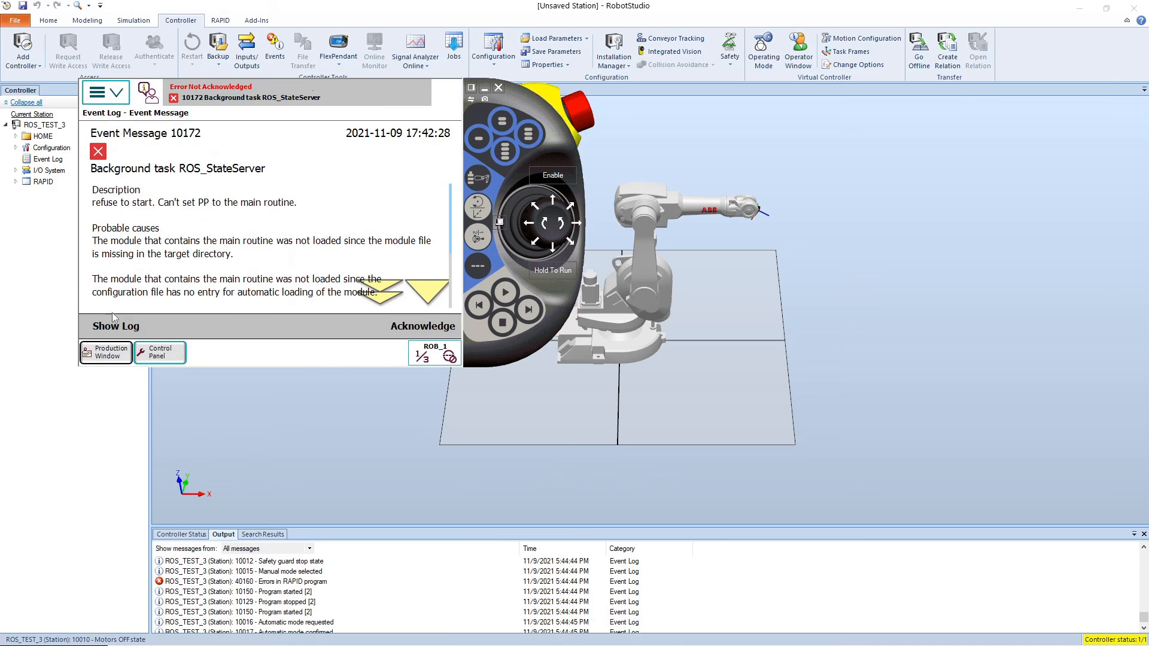
left_click(422, 326)
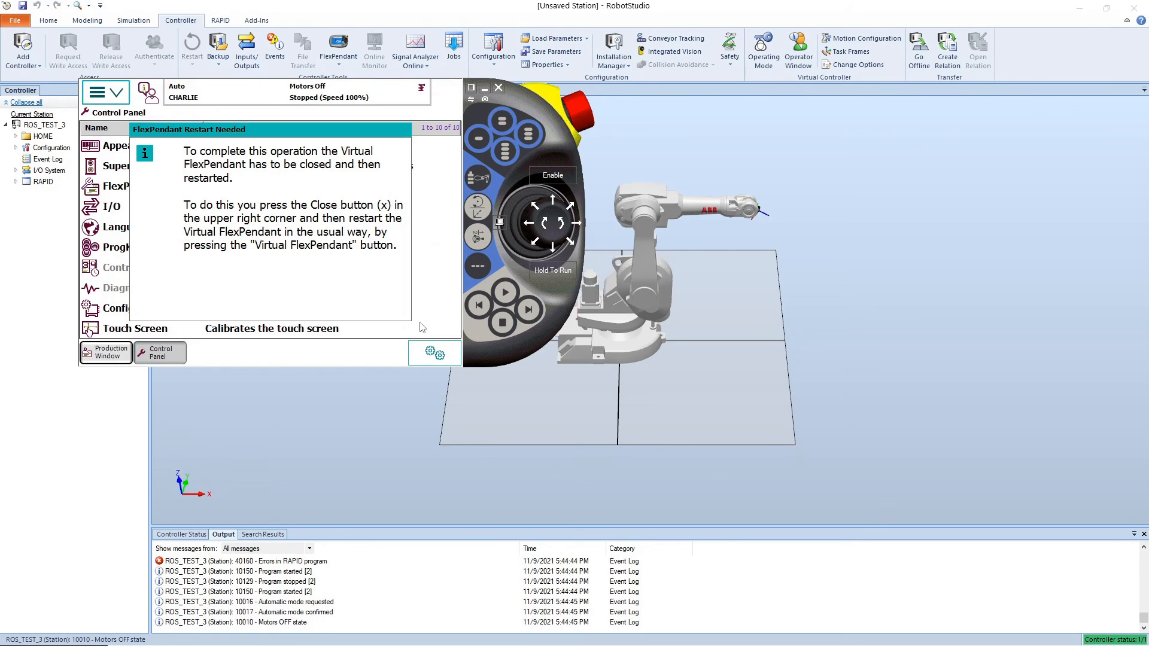
left_click(497, 88)
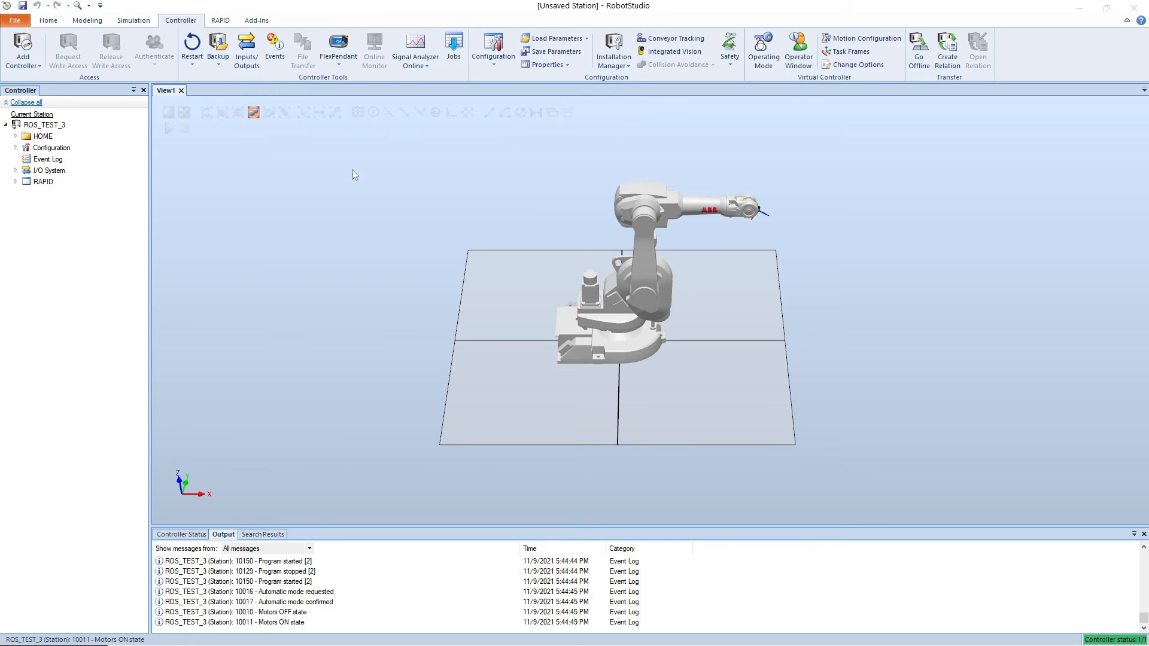
left_click(338, 45)
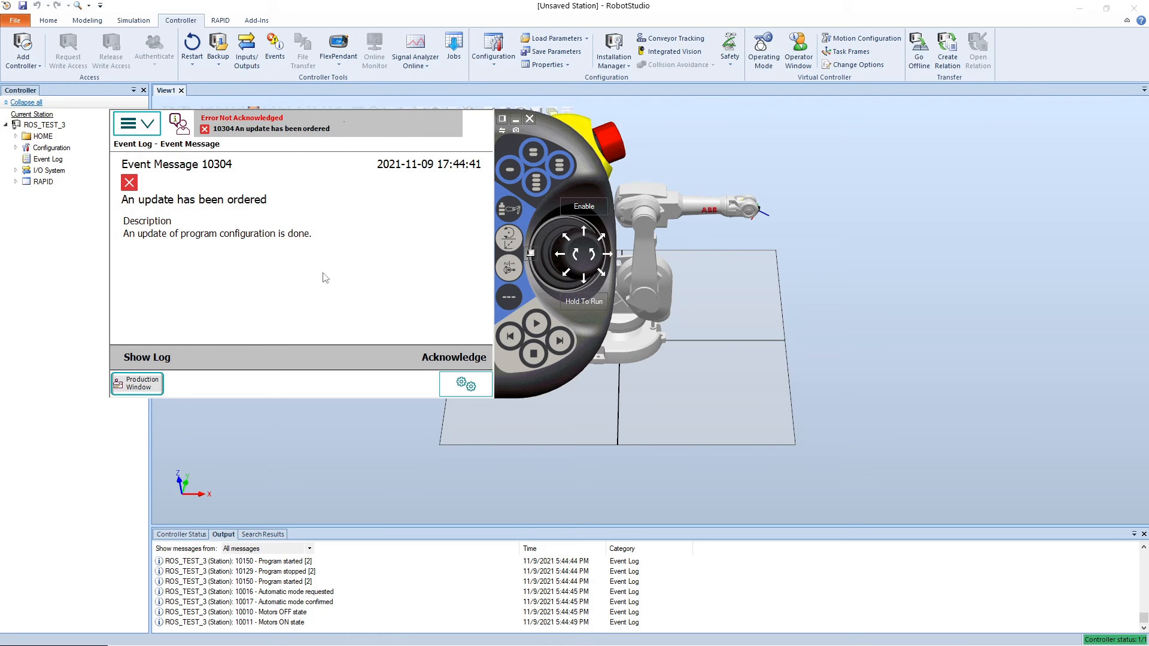
left_click(430, 359)
left_click_drag(504, 144, 713, 201)
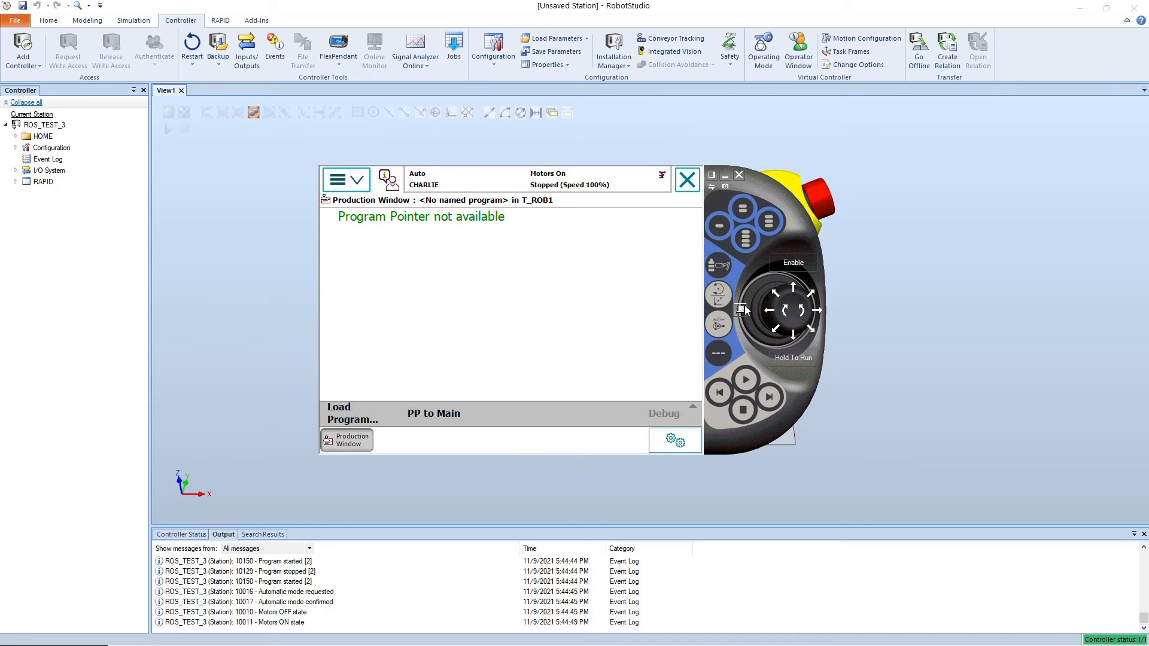
Step: Try to reset the T_ROB1 program pointer to the main routine and acknowledge the event message
mouse_move(744, 309)
left_click(430, 414)
left_click(458, 377)
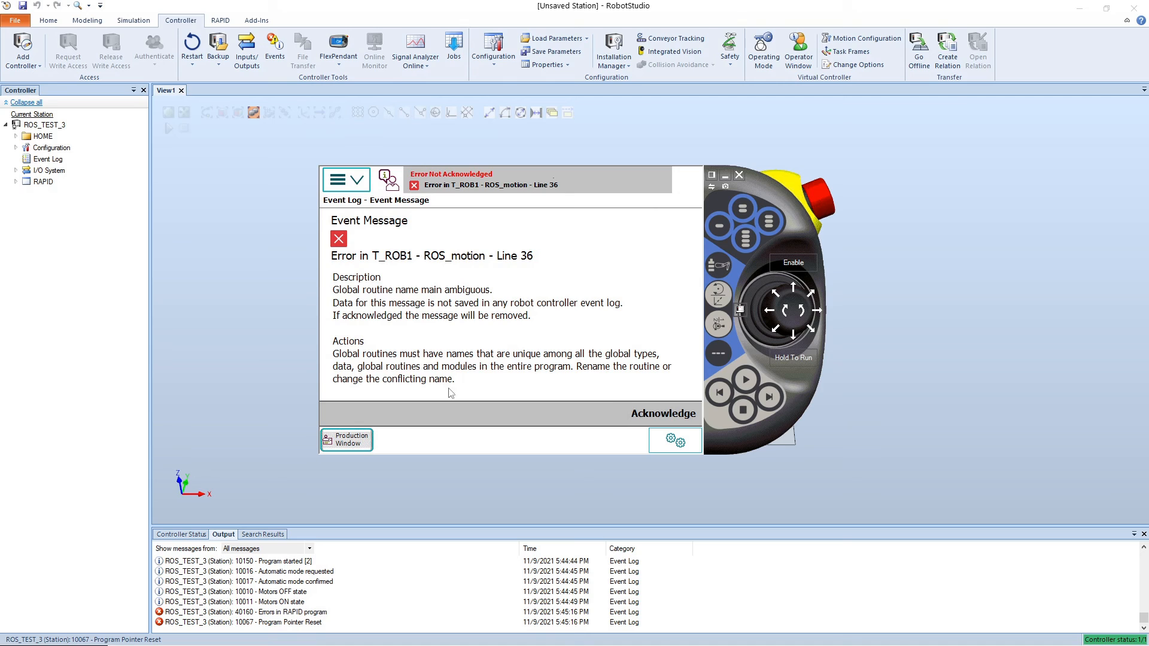
left_click(659, 416)
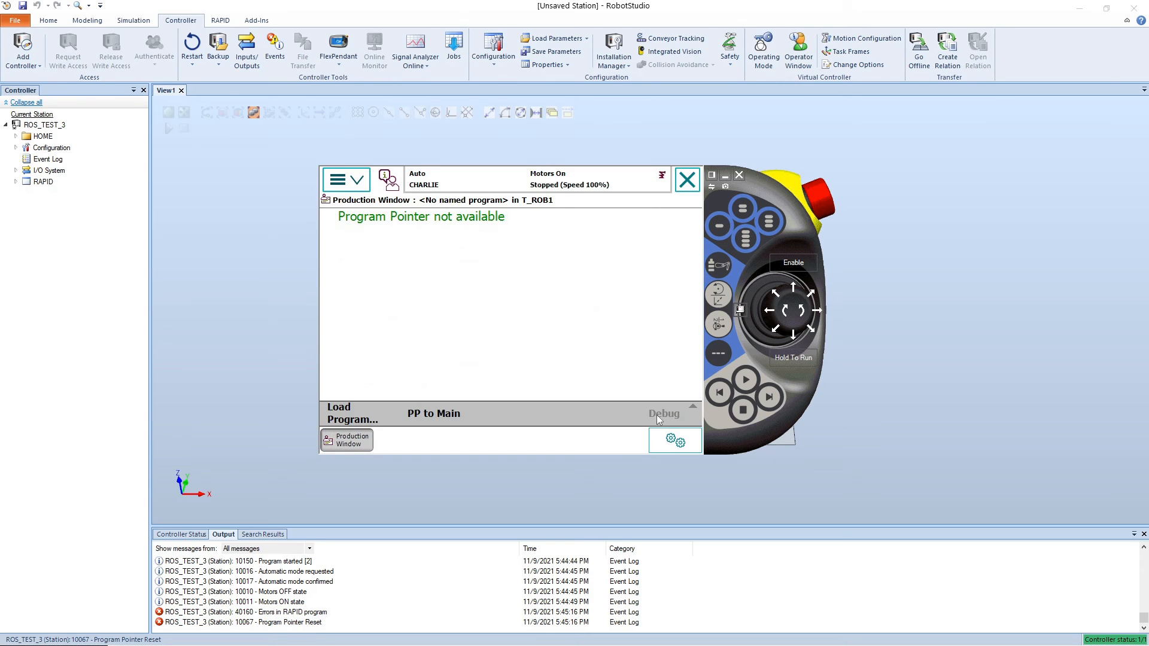
left_click(357, 182)
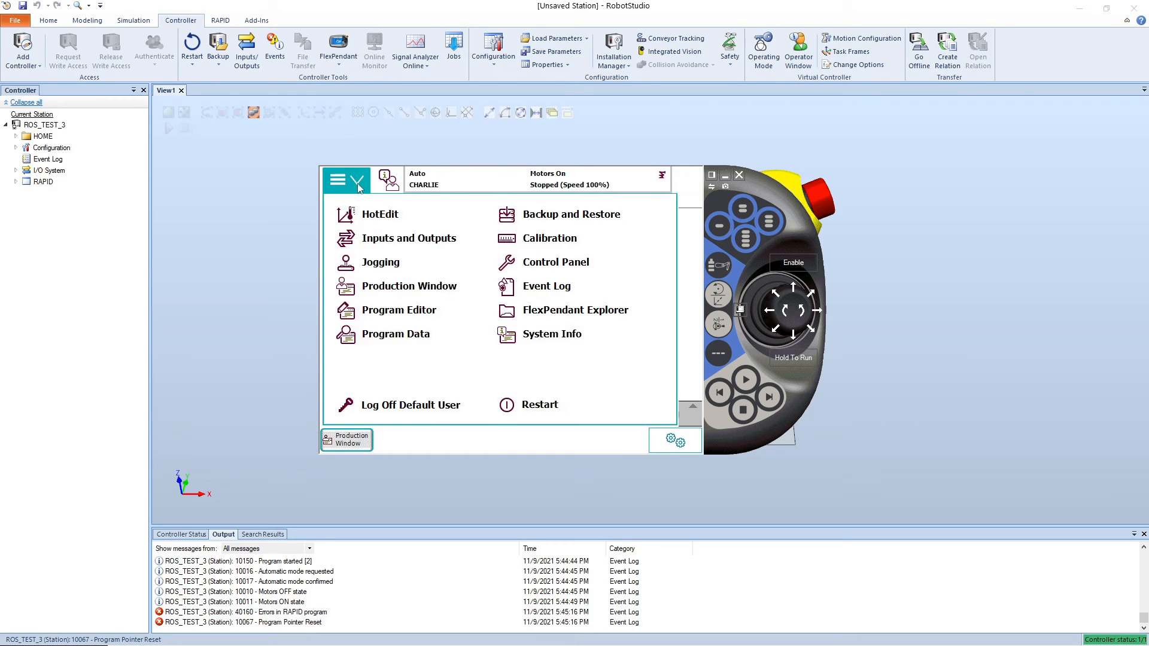
left_click(685, 250)
left_click(385, 411)
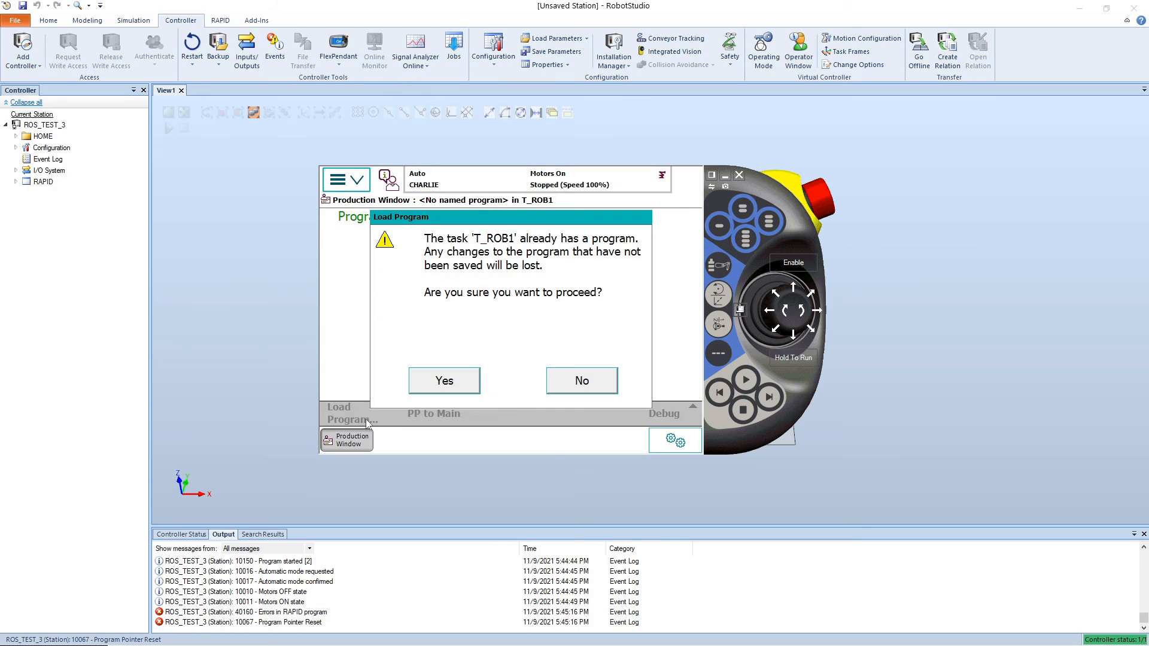
left_click(583, 383)
Step: Leave the load-program prompt and display the modules of the T_ROB1 task in the Program Editor
left_click(358, 181)
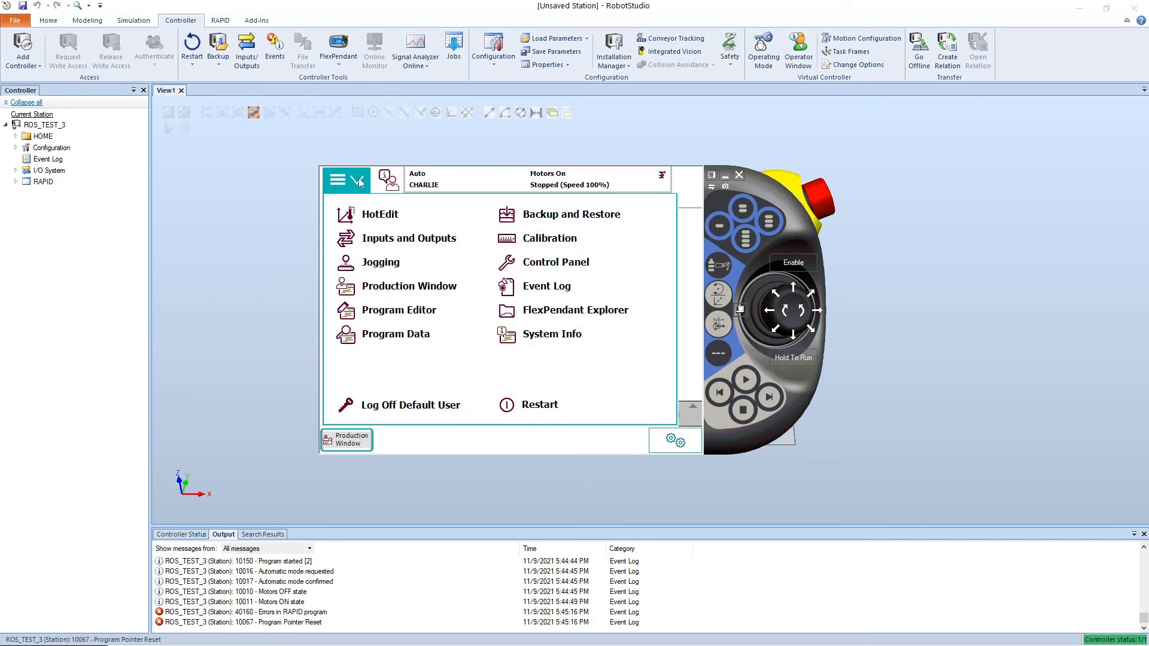
left_click(387, 311)
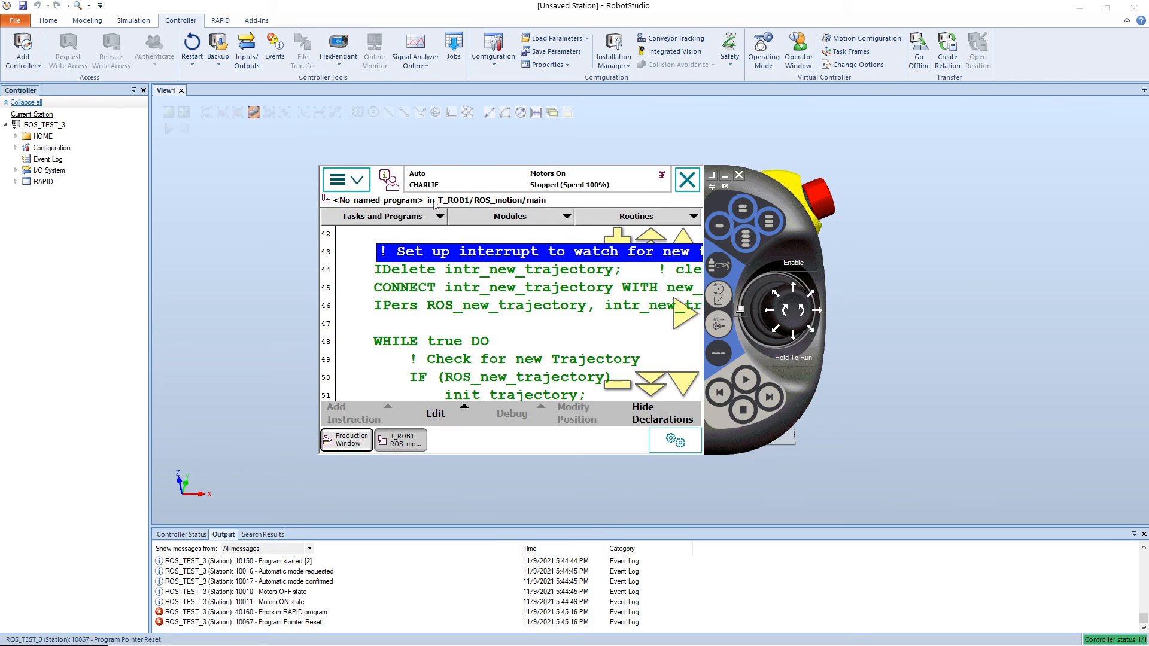
left_click(433, 218)
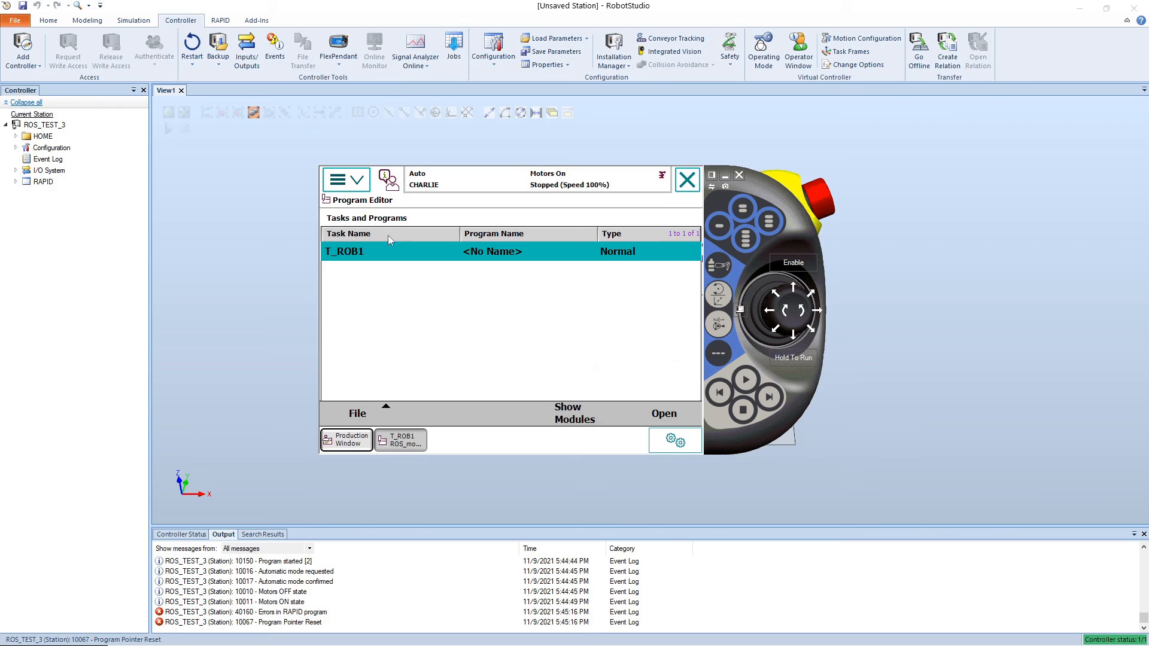
left_click(357, 182)
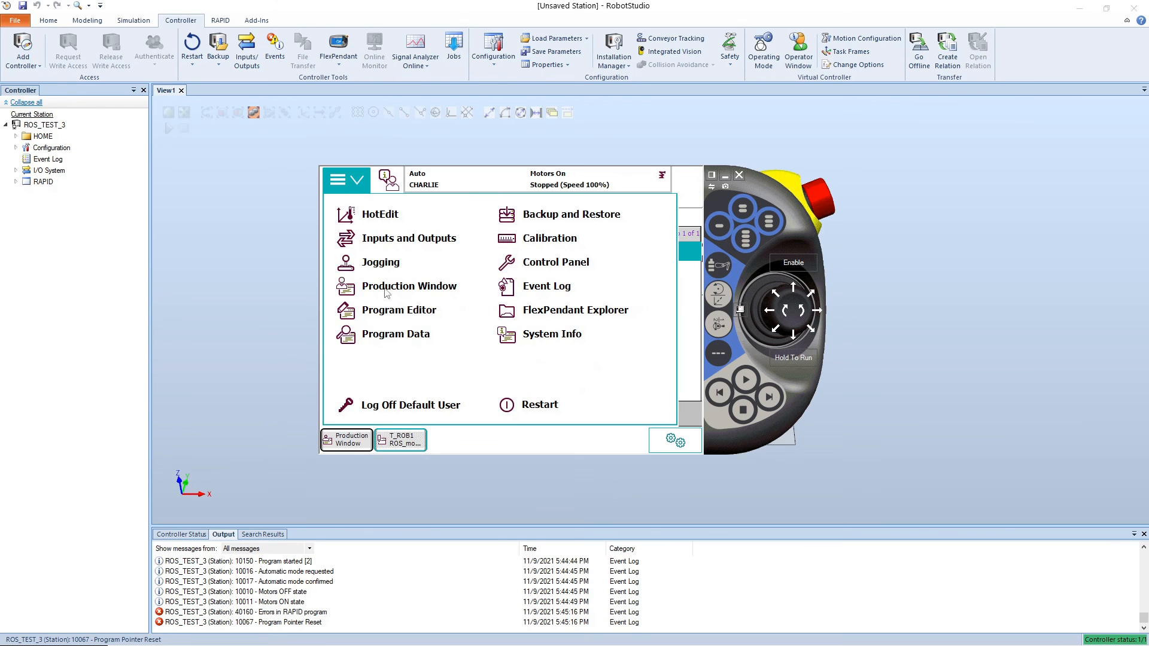
left_click(389, 310)
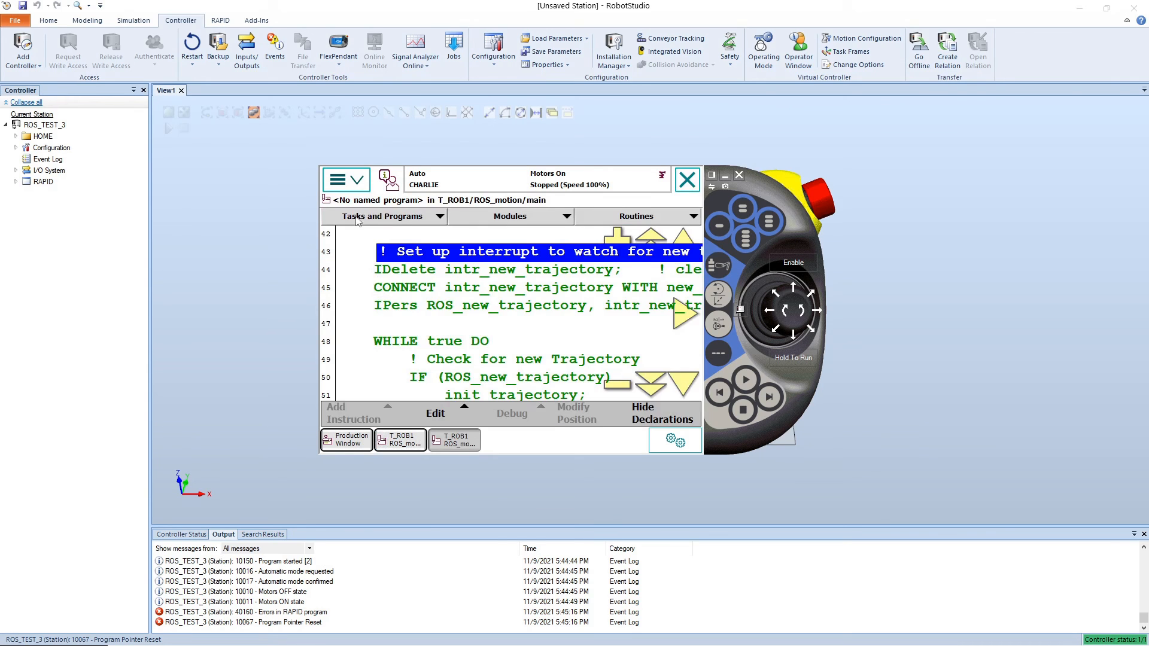
left_click(358, 218)
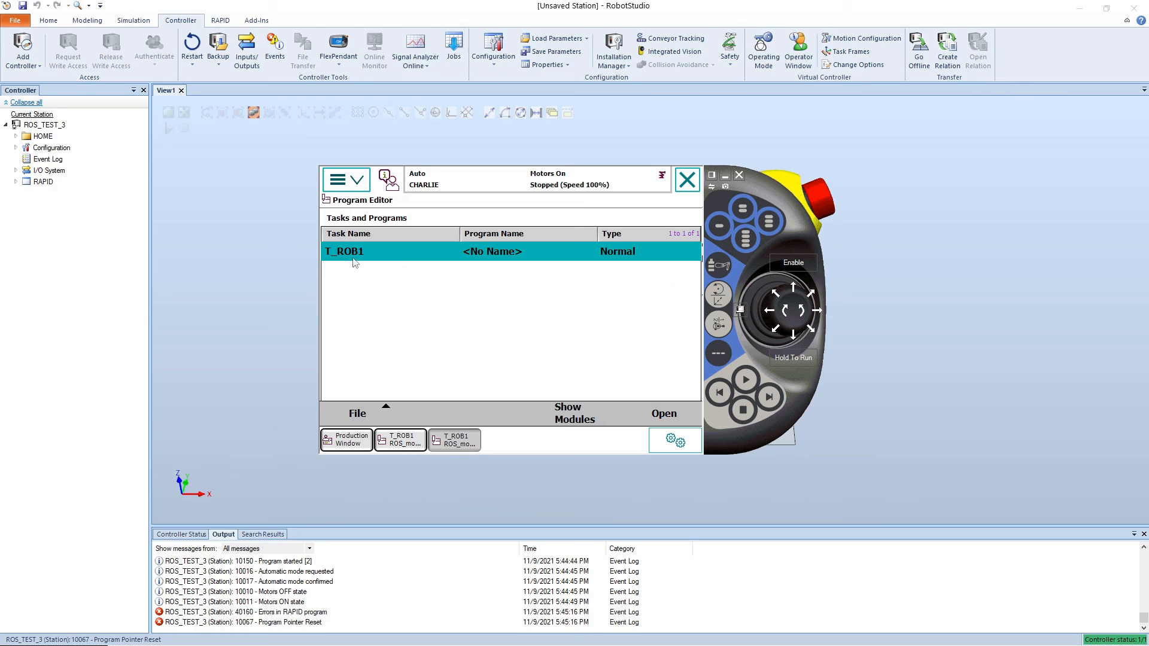
left_click(573, 419)
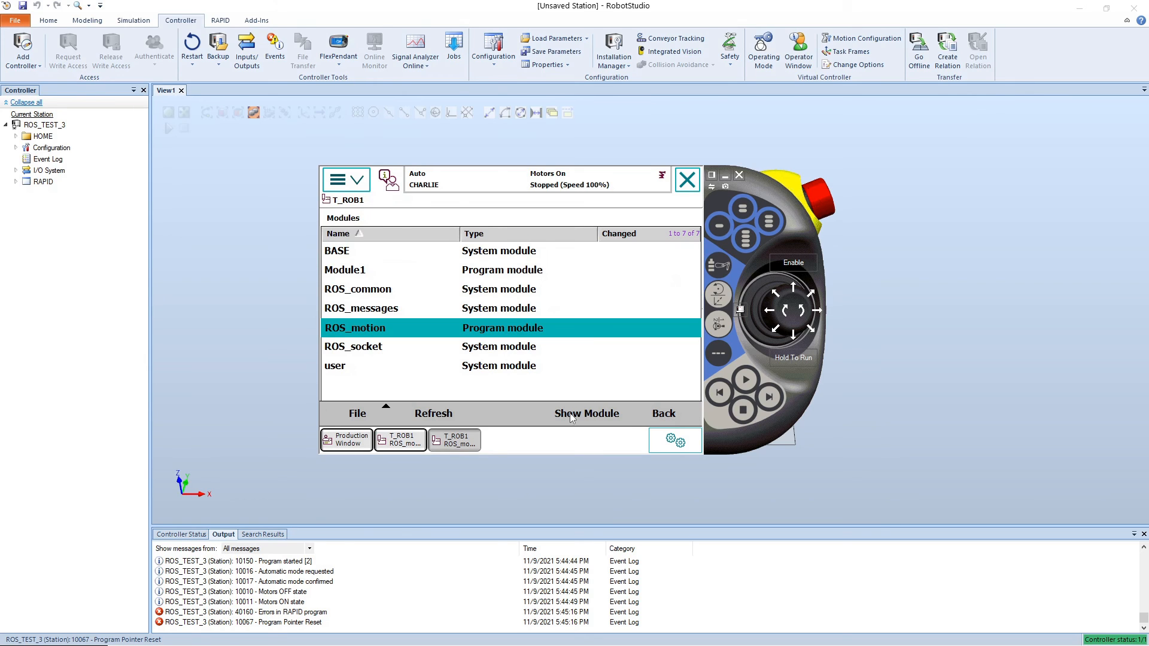
Step: Delete the Module1 program module from the T_ROB1 task and leave the module list
left_click(366, 272)
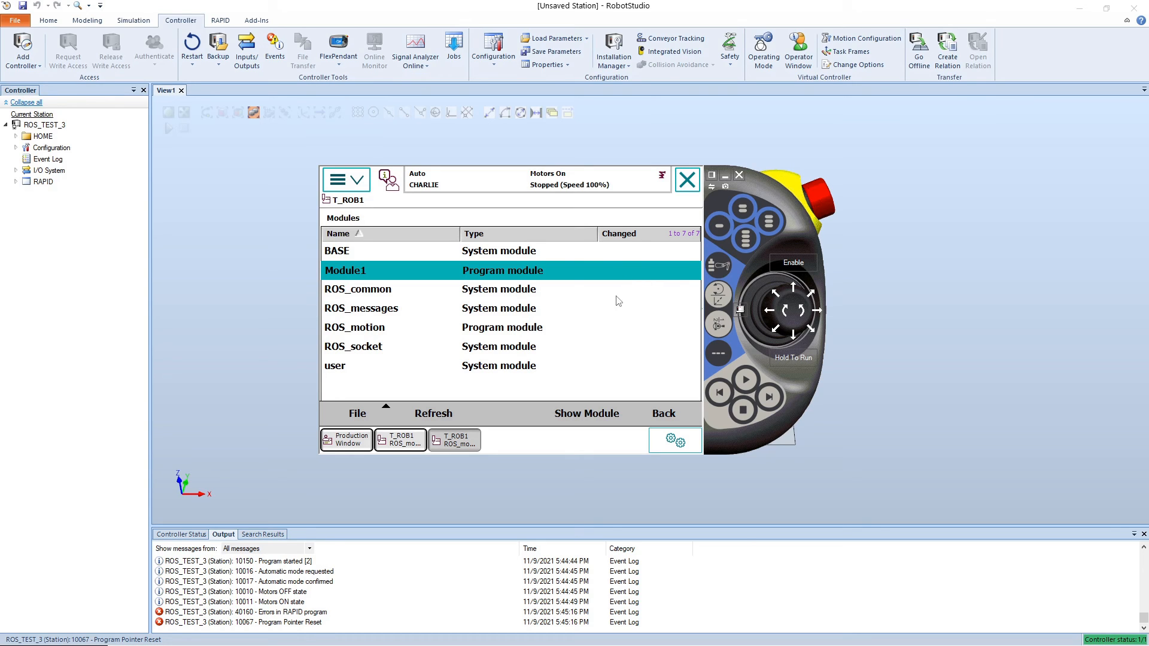
left_click(357, 413)
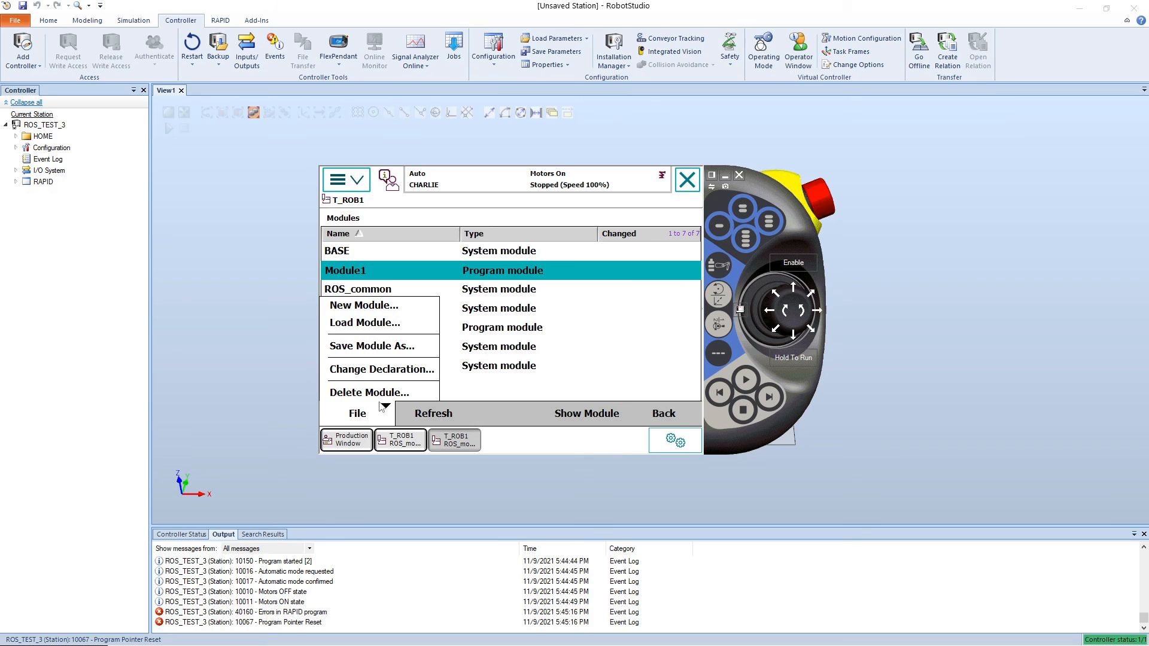
left_click(377, 392)
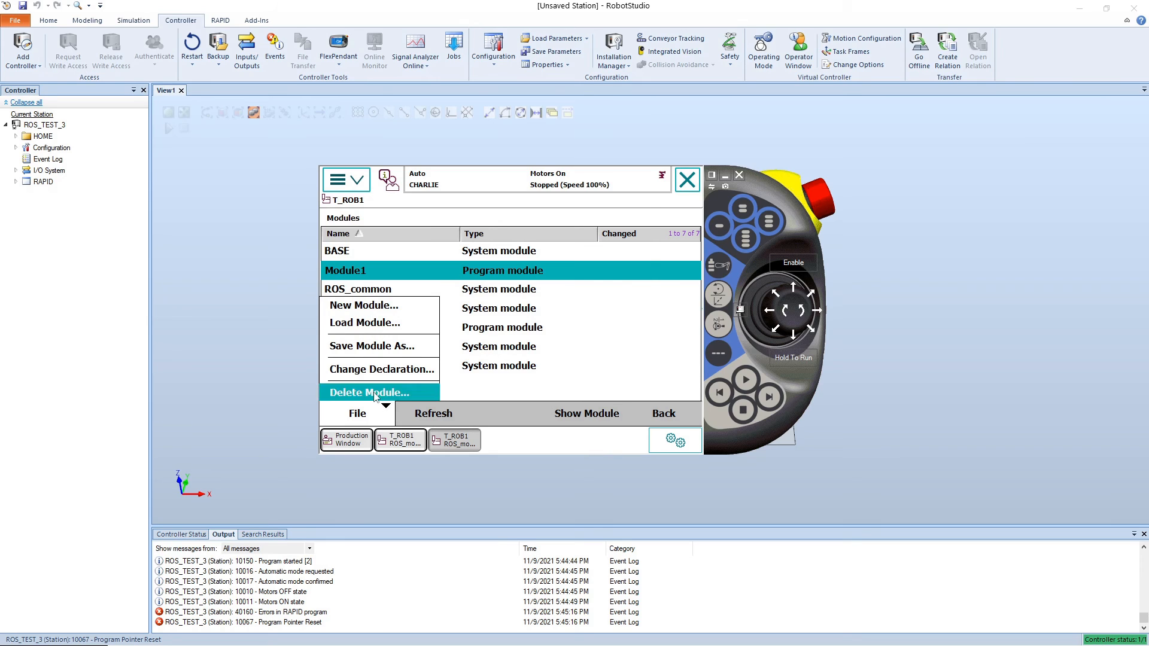
left_click(456, 391)
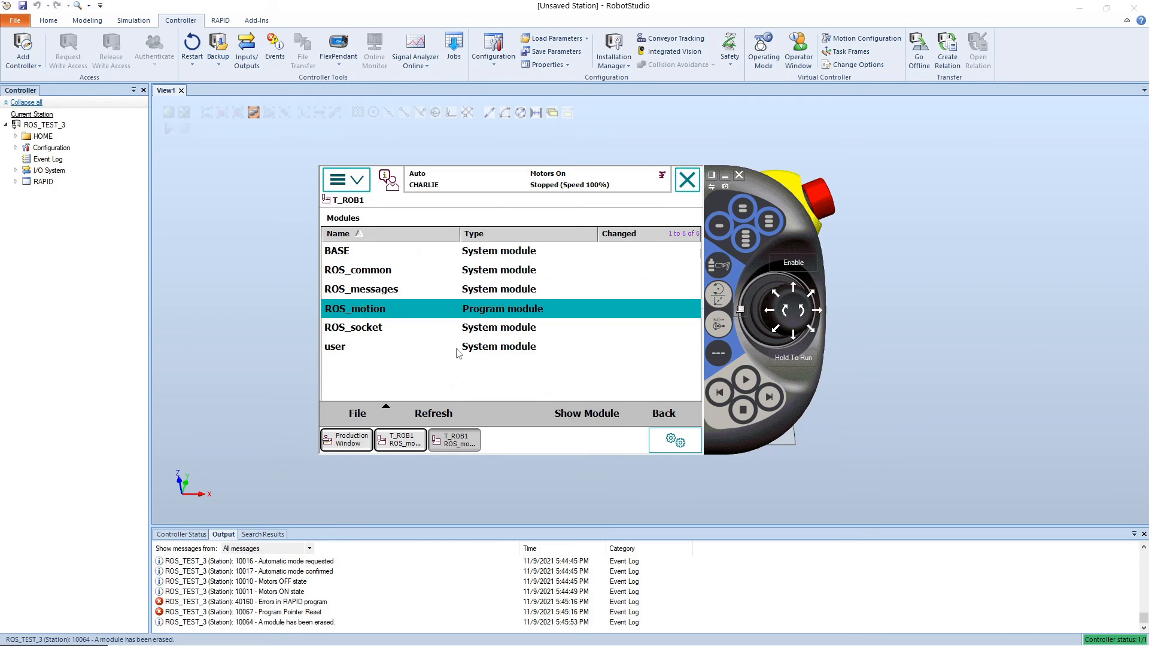
left_click(663, 414)
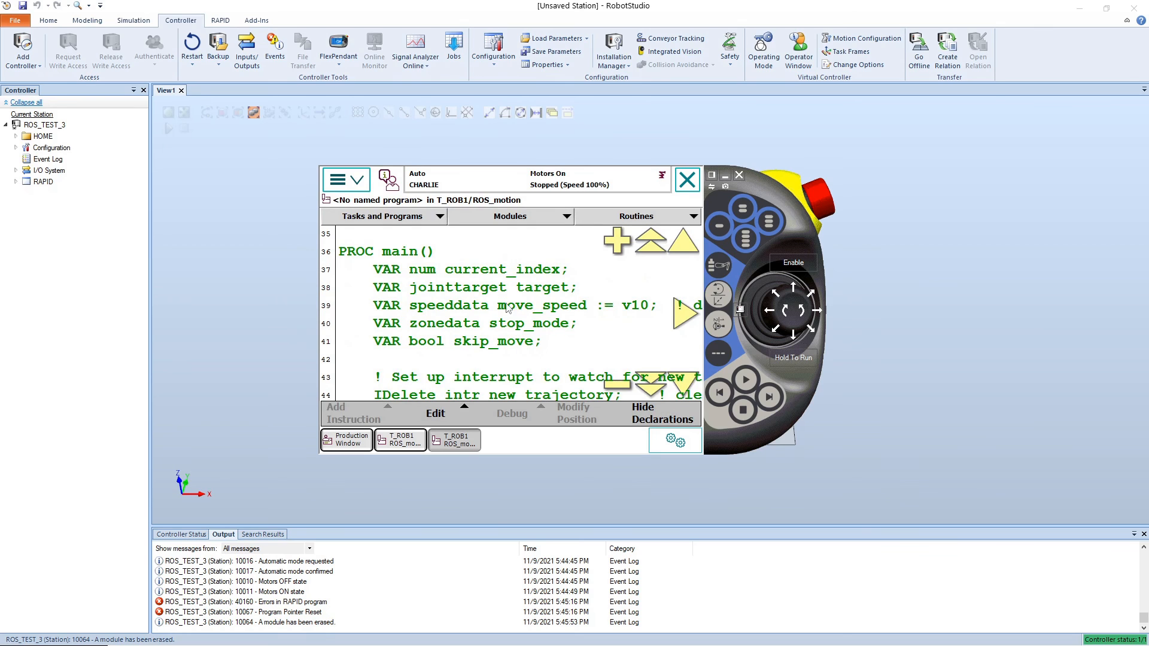
Step: Return to the Production Window and move the T_ROB1 program pointer to main
left_click(355, 189)
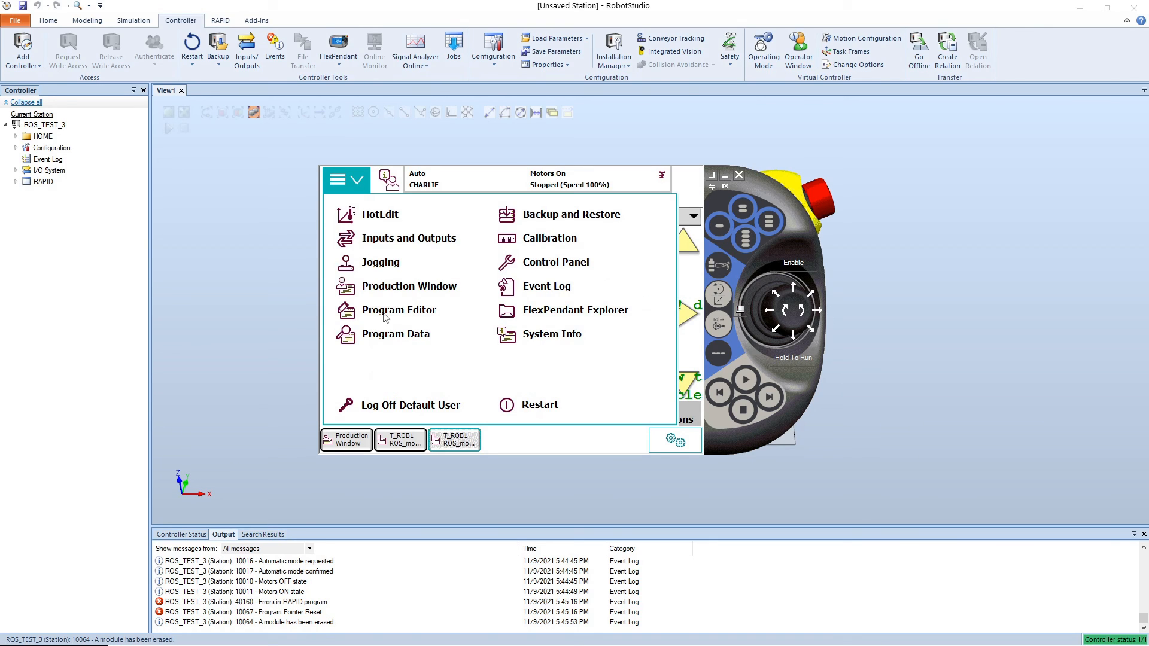
left_click(389, 311)
left_click(369, 183)
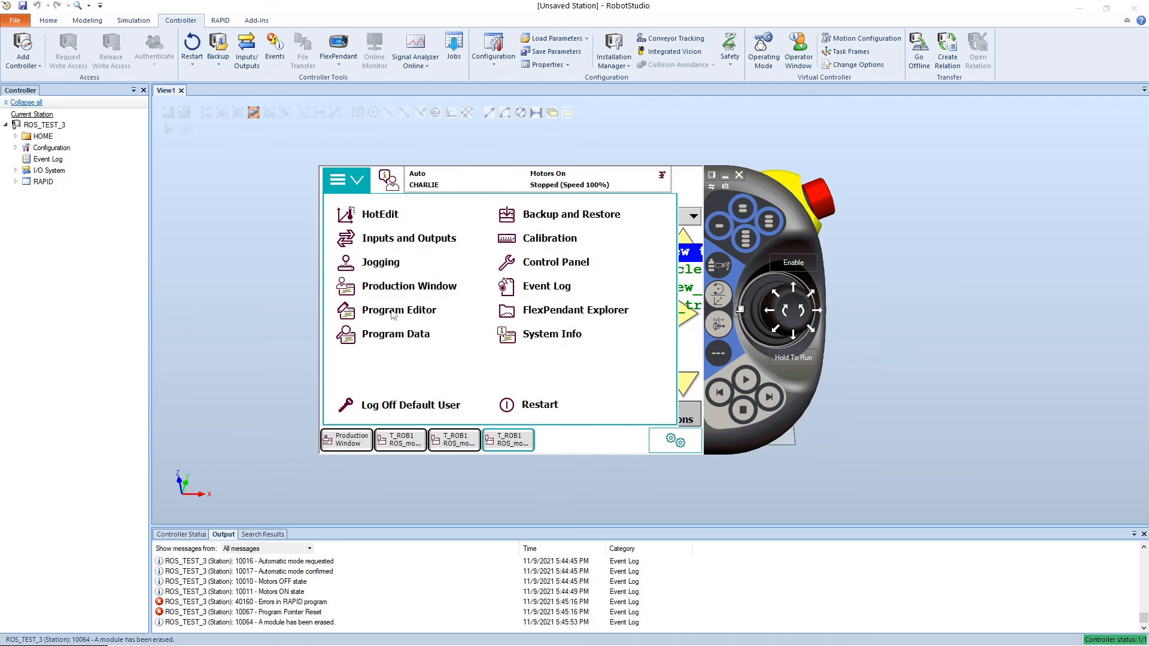
left_click(400, 298)
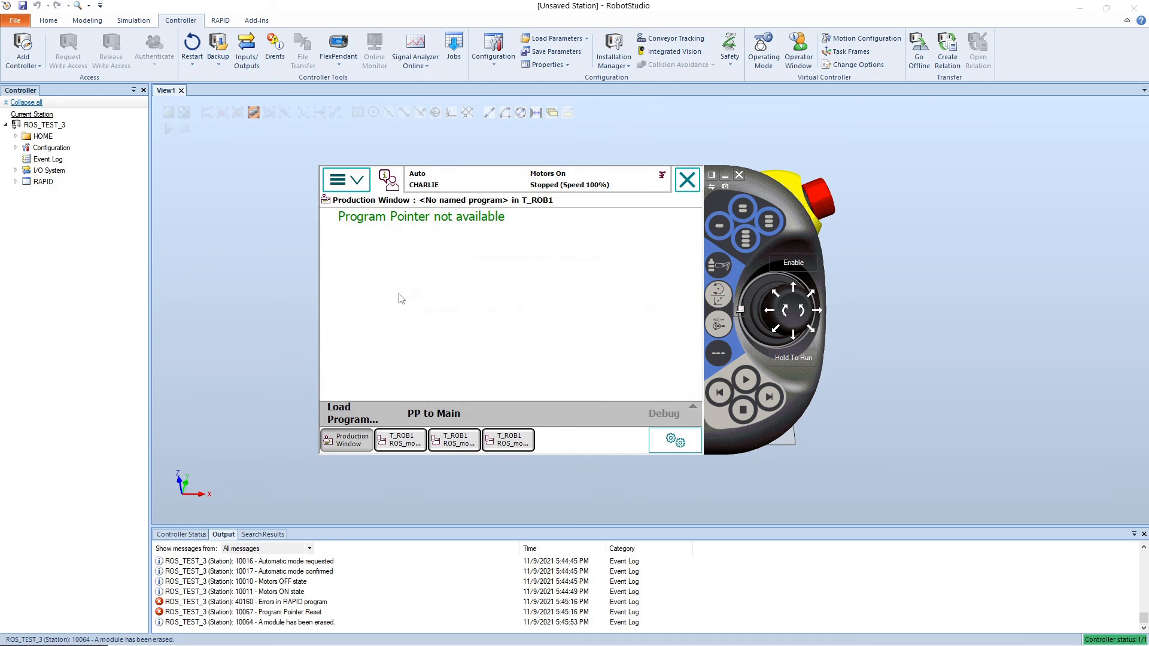
left_click(420, 414)
left_click(445, 381)
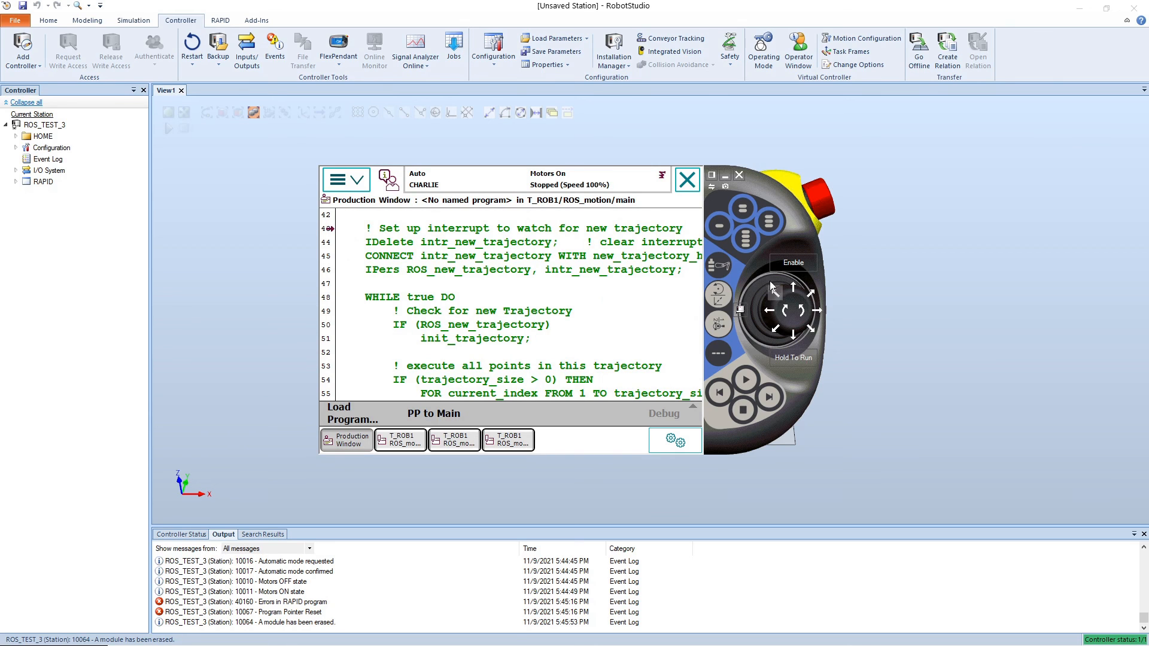
Step: Check the event log, reset the program pointer to main once more and start the program
left_click(541, 179)
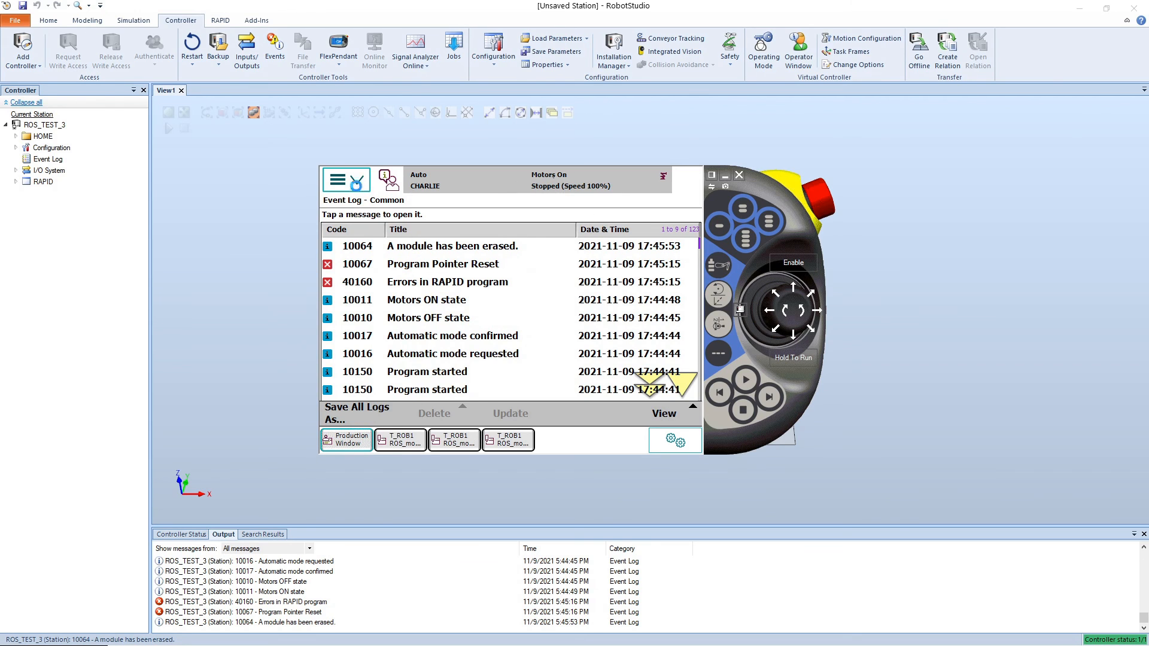
left_click(357, 183)
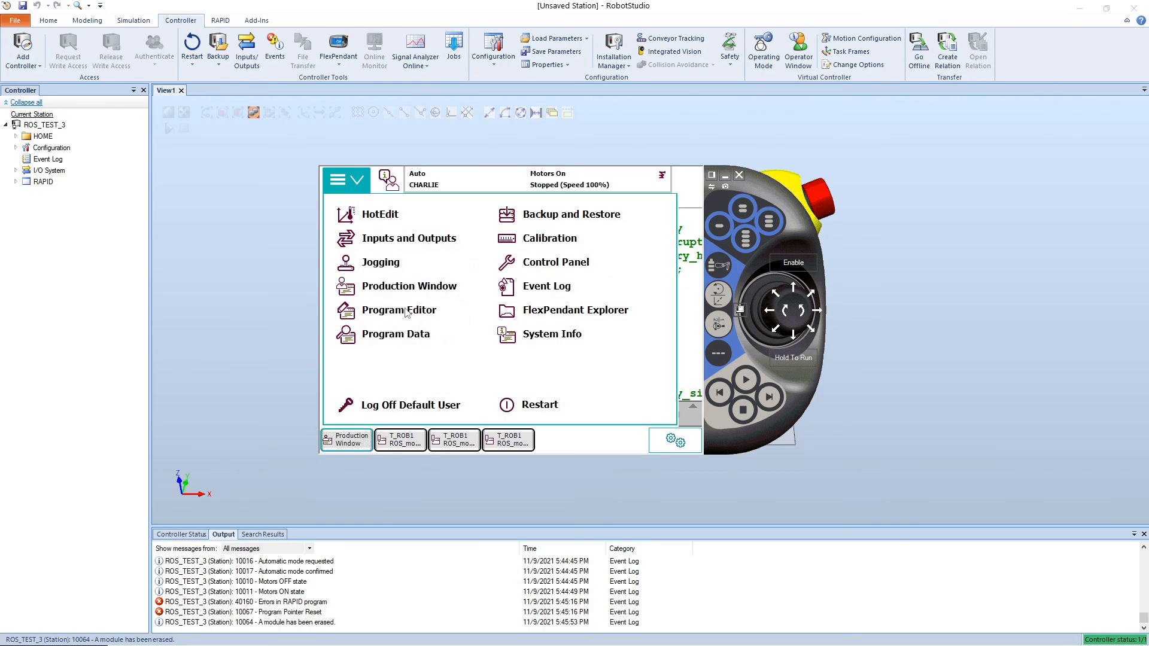
left_click(394, 285)
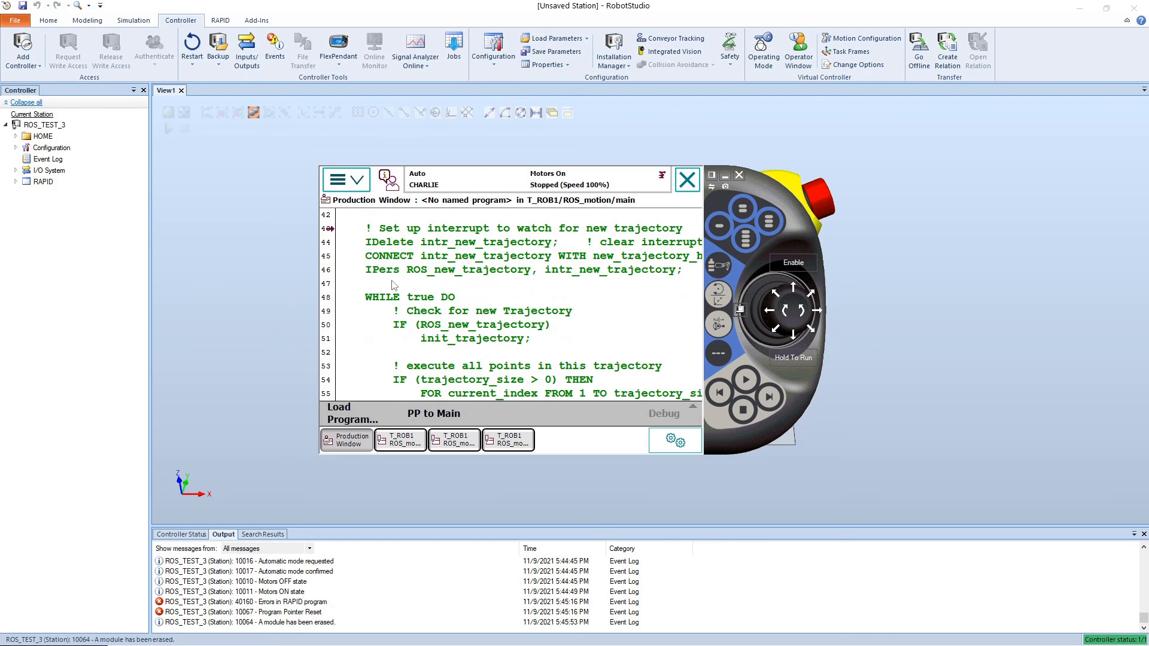
left_click(422, 410)
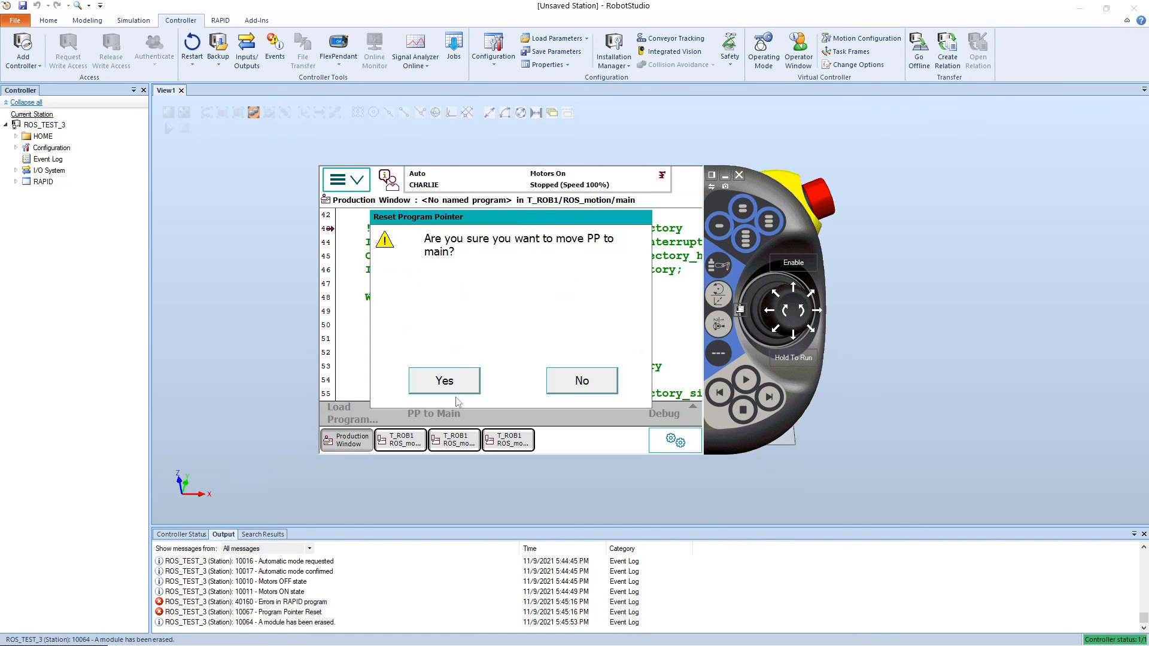
left_click(455, 385)
left_click(745, 381)
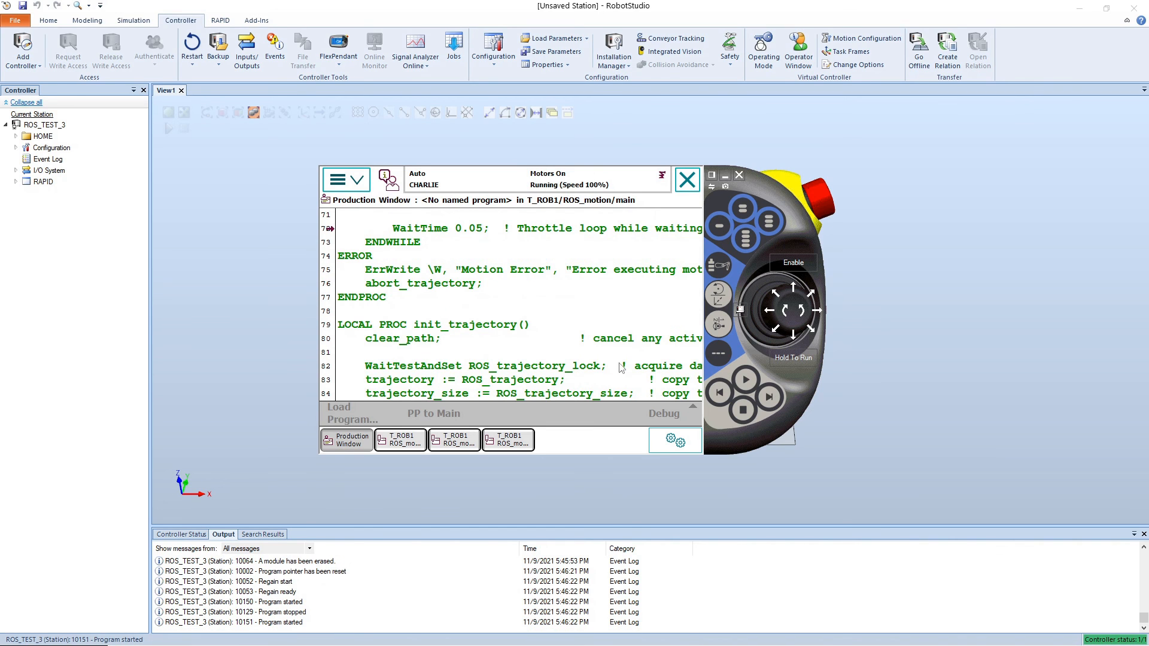
Step: Move the virtual FlexPendant aside to watch the robot arm in the station view while the program runs
left_click_drag(755, 184, 457, 101)
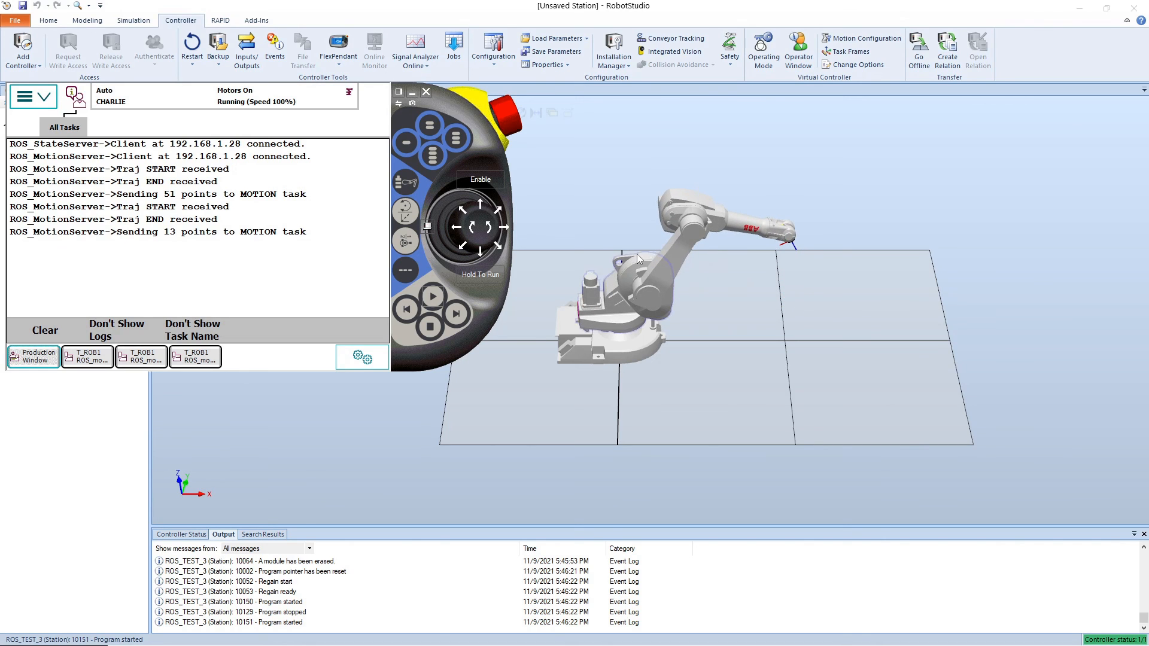
left_click(449, 96)
left_click_drag(449, 96, 549, 114)
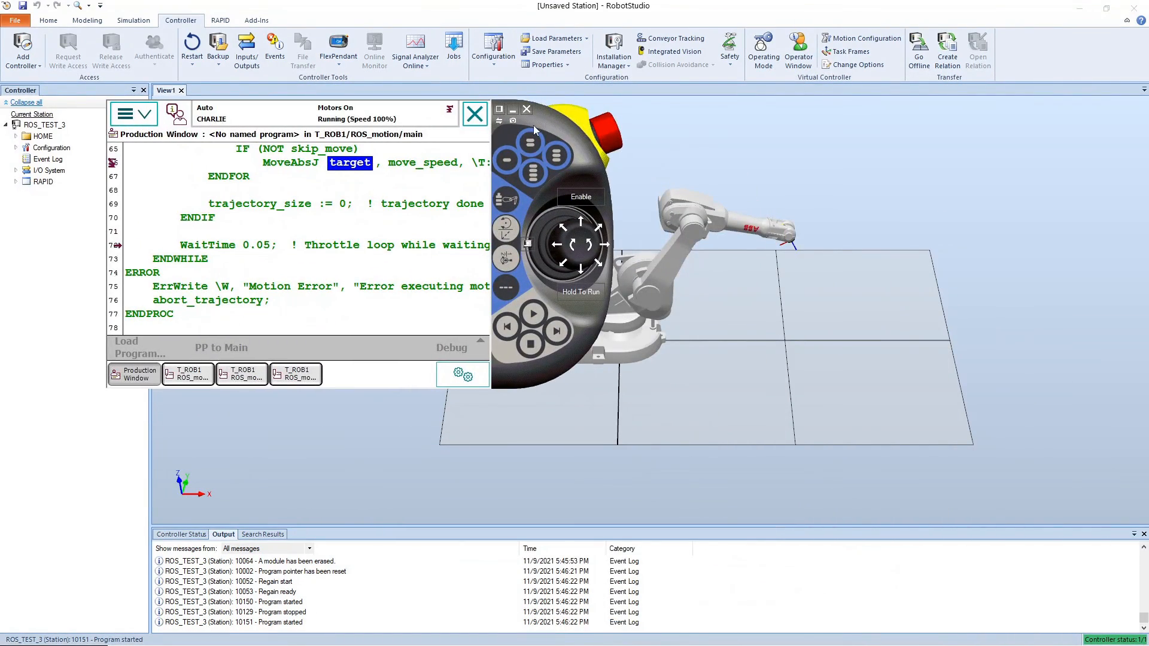